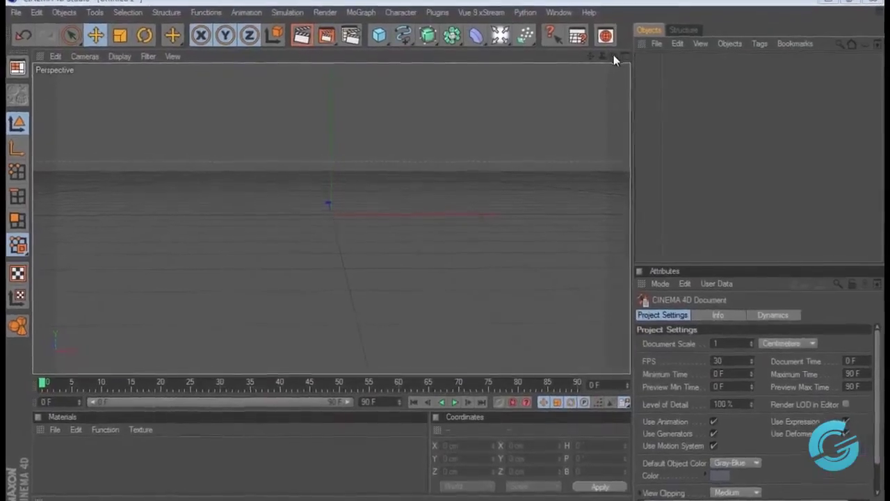
# Add a Figure primitive to the empty scene.
pyautogui.moveTo(446, 252)
pyautogui.keyDown('alt'); pyautogui.mouseDown()
pyautogui.moveTo(440, 249)
pyautogui.moveTo(455, 251)
pyautogui.moveTo(446, 250)
pyautogui.mouseUp(); pyautogui.keyUp('alt')
pyautogui.keyDown('alt'); pyautogui.moveTo(481, 121); pyautogui.dragTo(475, 125, button='right'); pyautogui.keyUp('alt')
pyautogui.click(379, 41)
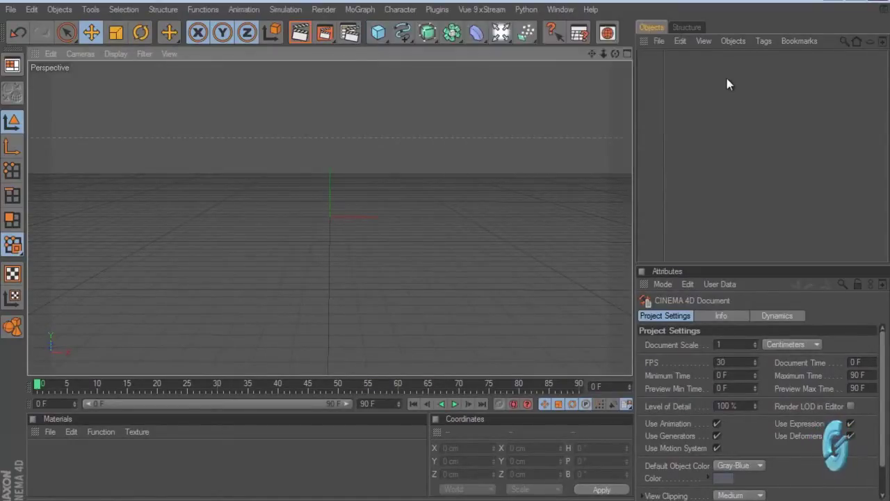
pyautogui.click(388, 38)
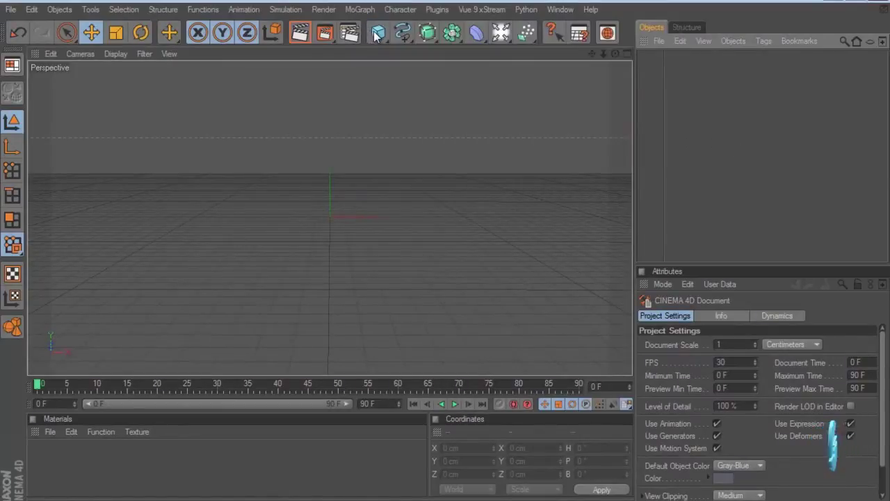
pyautogui.click(377, 36)
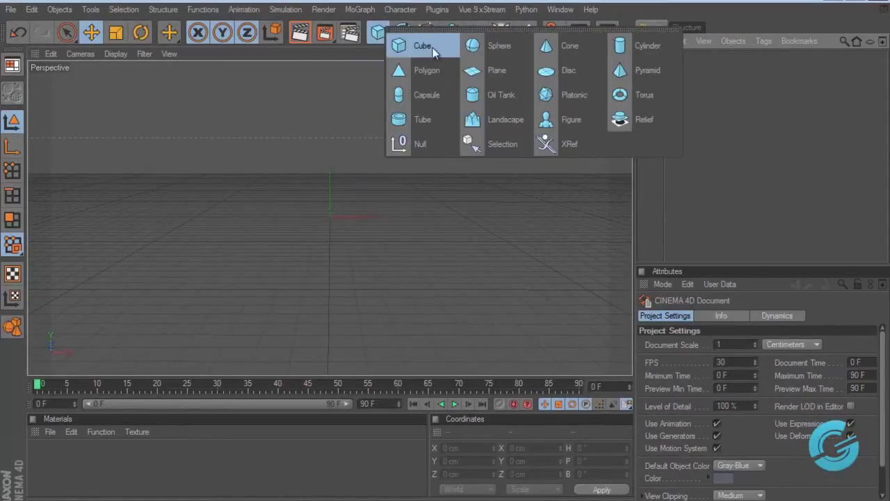
pyautogui.click(568, 121)
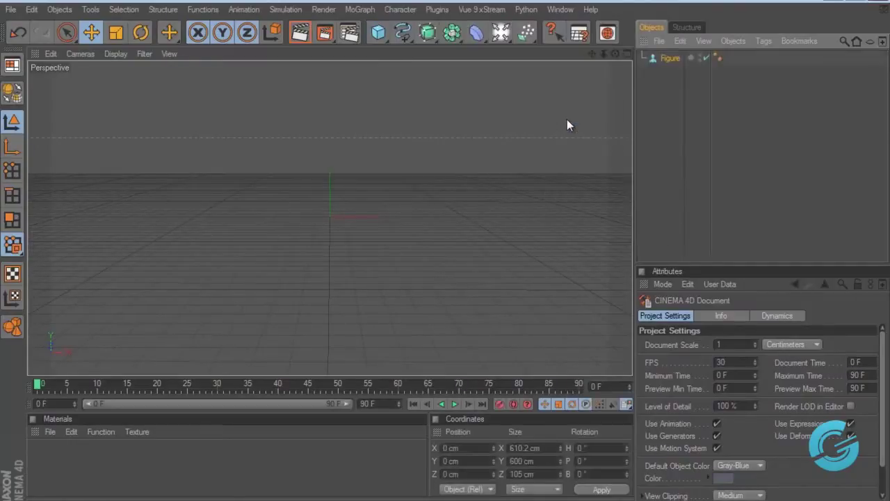
pyautogui.scroll(4, 476, 133)
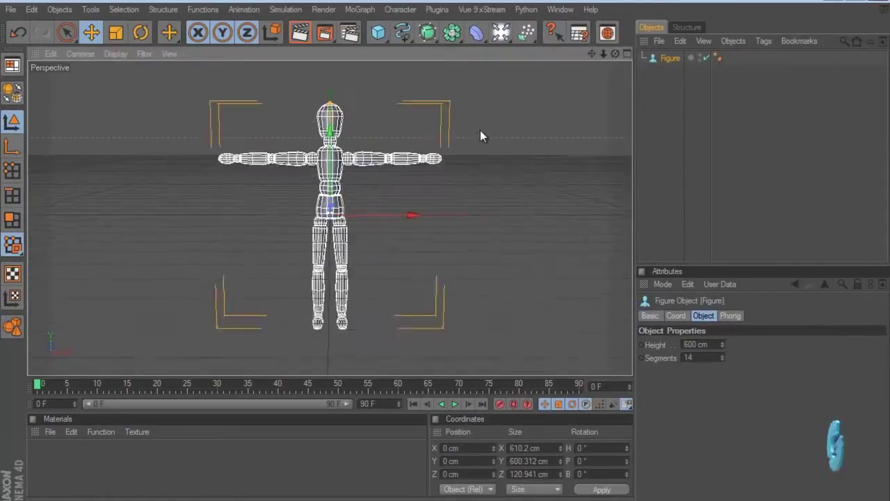
pyautogui.press('c')
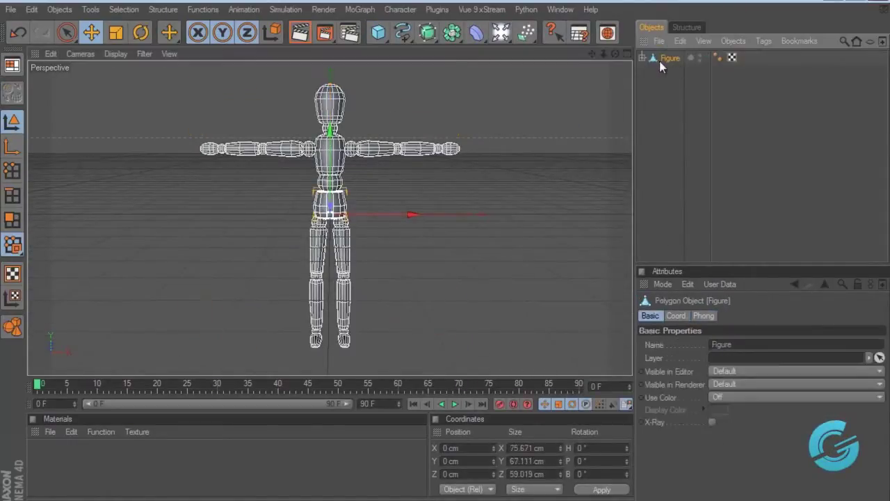
pyautogui.click(642, 58)
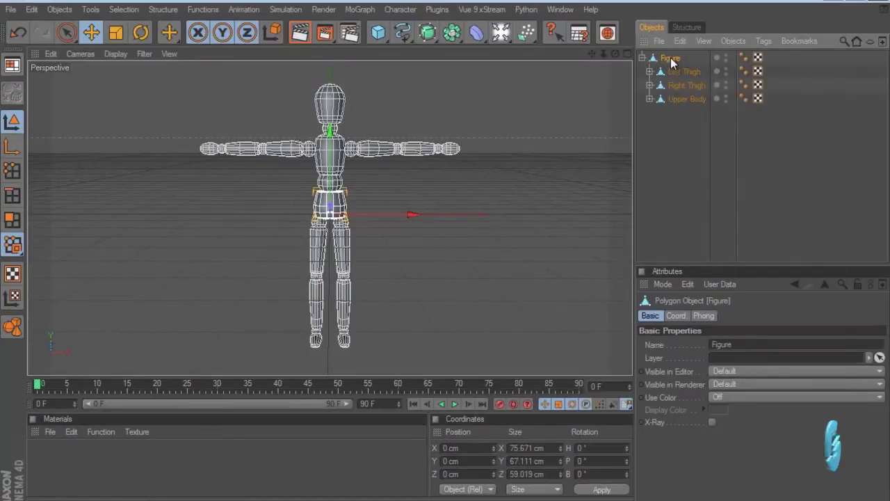
pyautogui.hotkey('ctrl', 'z')
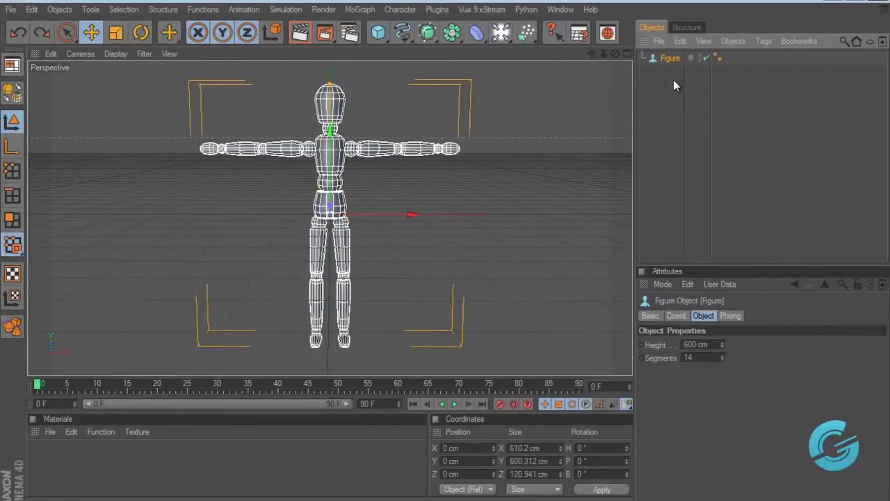
# Move the figure straight up to about Y 300 cm so its feet stand on the ground grid.
pyautogui.click(666, 87)
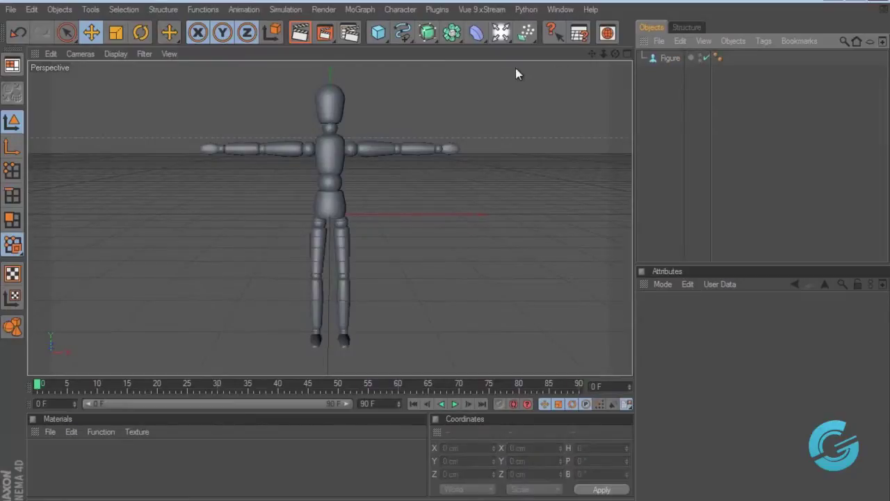
pyautogui.click(670, 58)
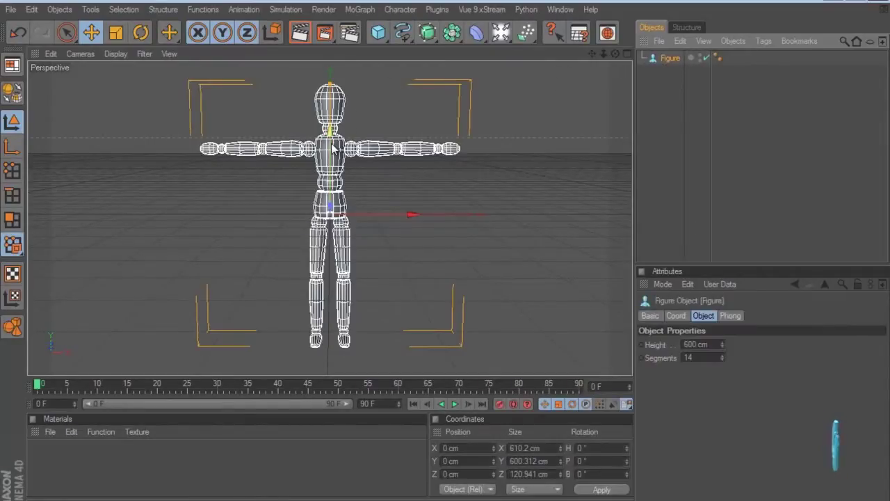
pyautogui.moveTo(353, 119); pyautogui.dragTo(437, 124)
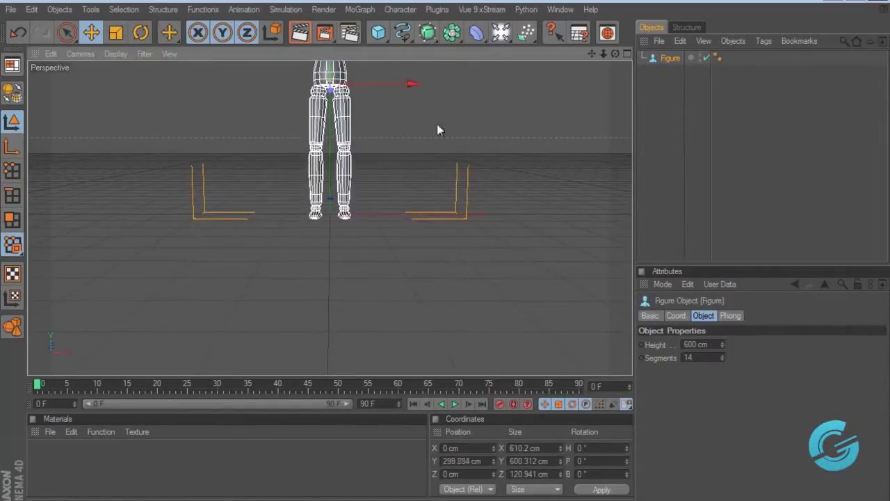
pyautogui.moveTo(592, 54); pyautogui.dragTo(446, 252)
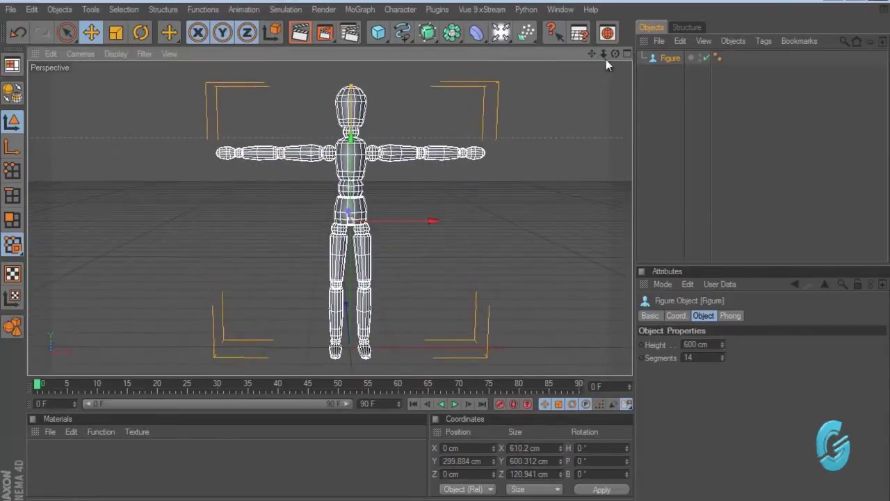
# Make the figure editable and merge it with all its children into a single polygon object using Connect+Delete.
pyautogui.press('c')
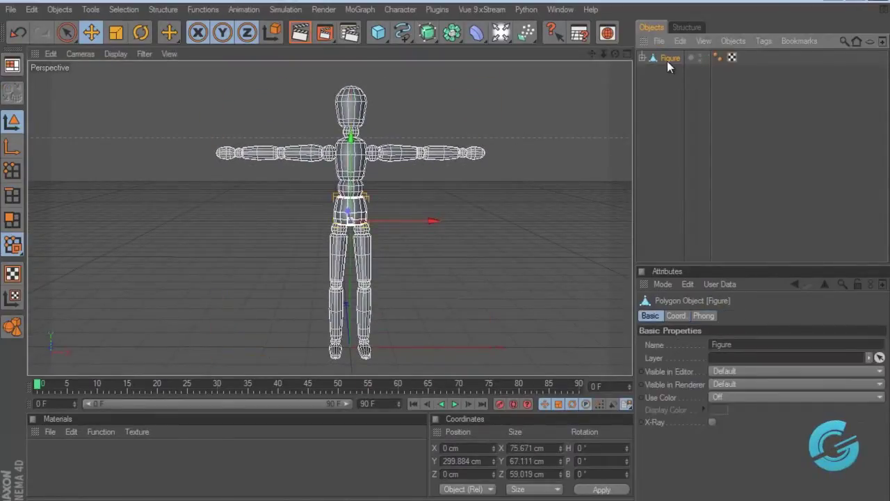
pyautogui.rightClick(665, 63)
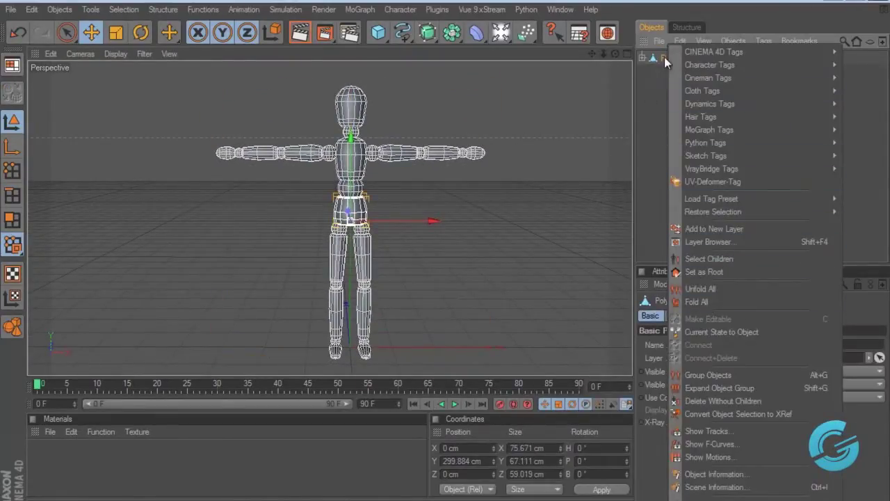
pyautogui.click(779, 258)
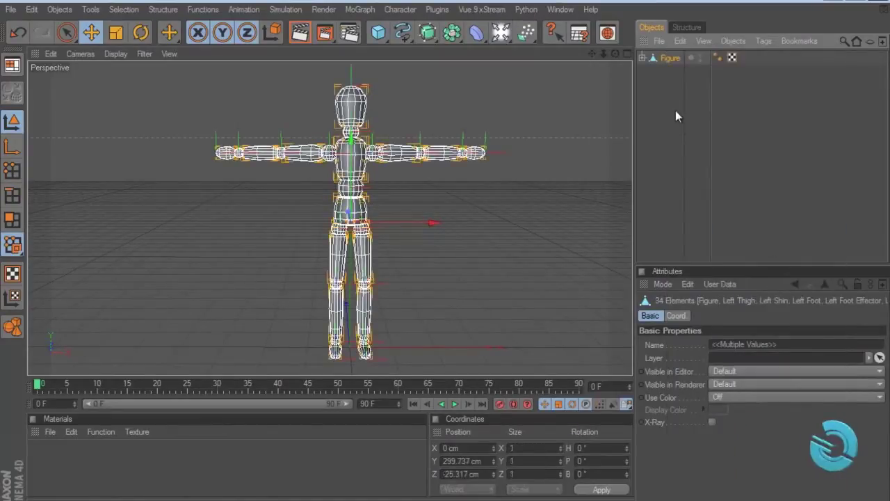
pyautogui.rightClick(670, 61)
pyautogui.click(712, 357)
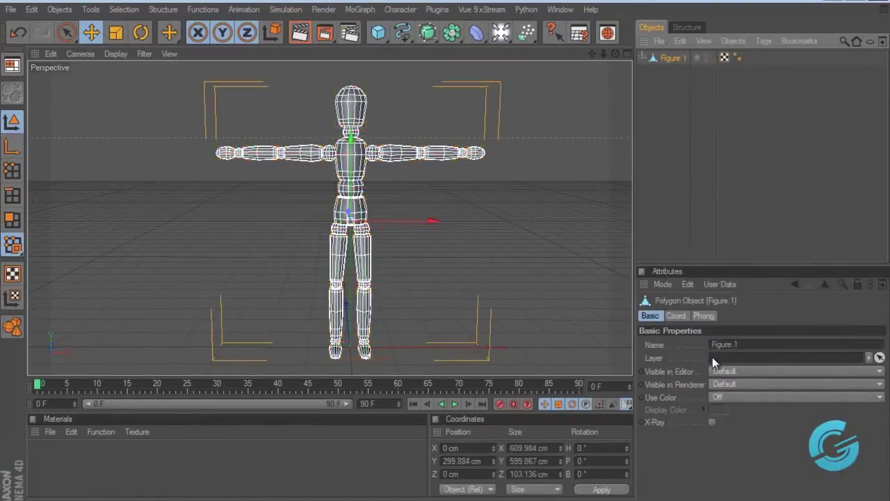
pyautogui.click(682, 166)
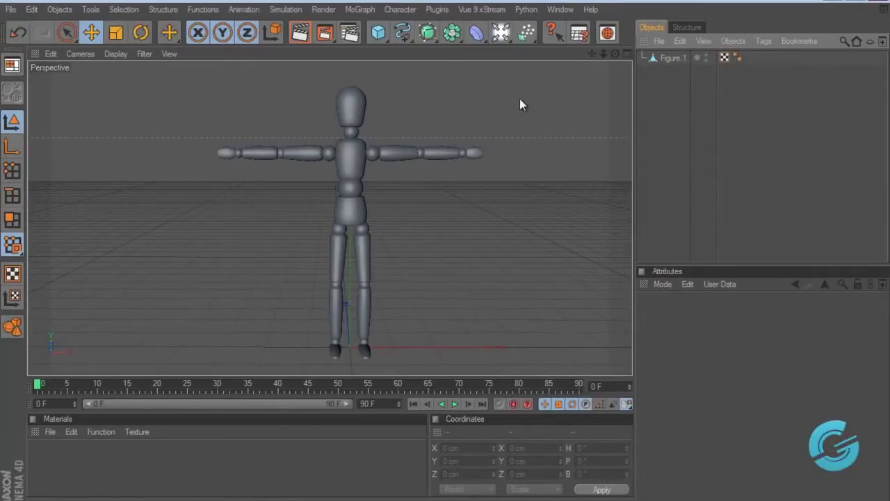
# With the merged figure selected, place a first joint at the centre of the pelvis using the Joint Tool.
pyautogui.click(666, 60)
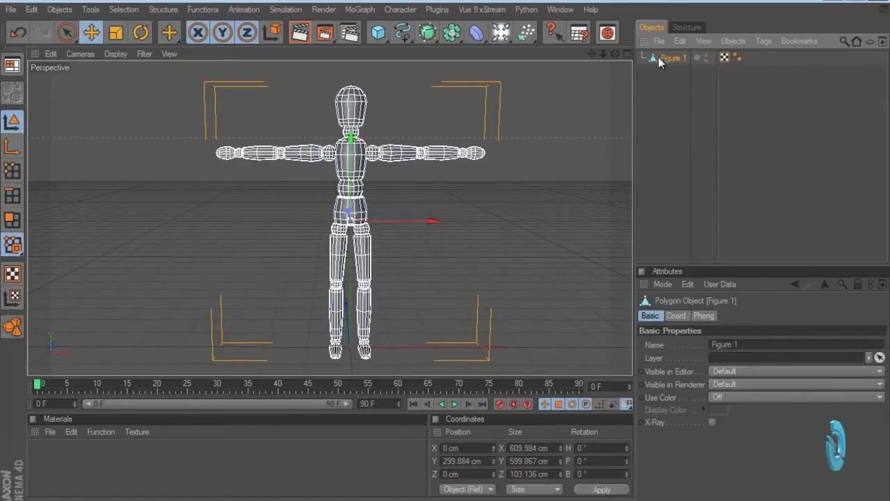
pyautogui.moveTo(615, 54); pyautogui.dragTo(446, 256)
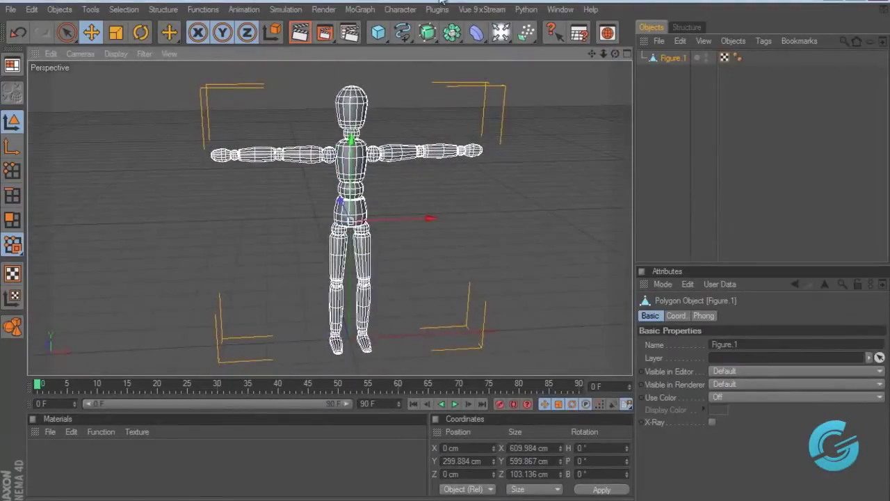
pyautogui.click(401, 10)
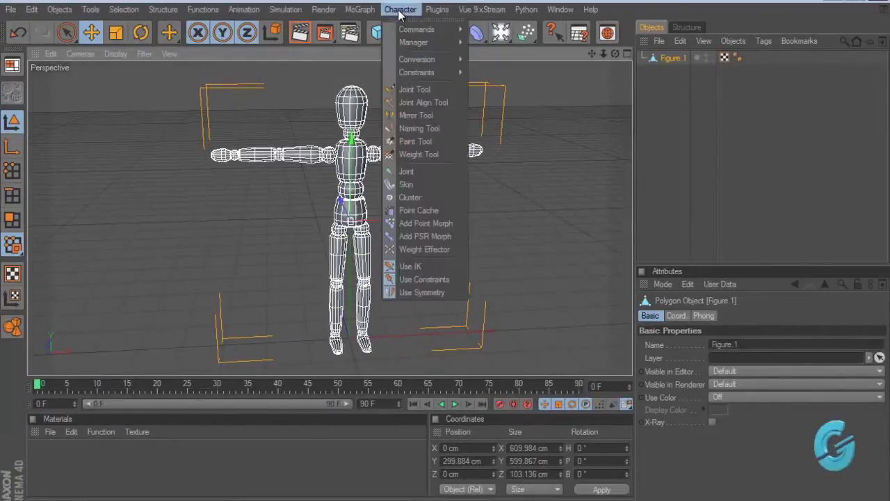
pyautogui.click(414, 89)
pyautogui.moveTo(615, 53); pyautogui.dragTo(445, 252)
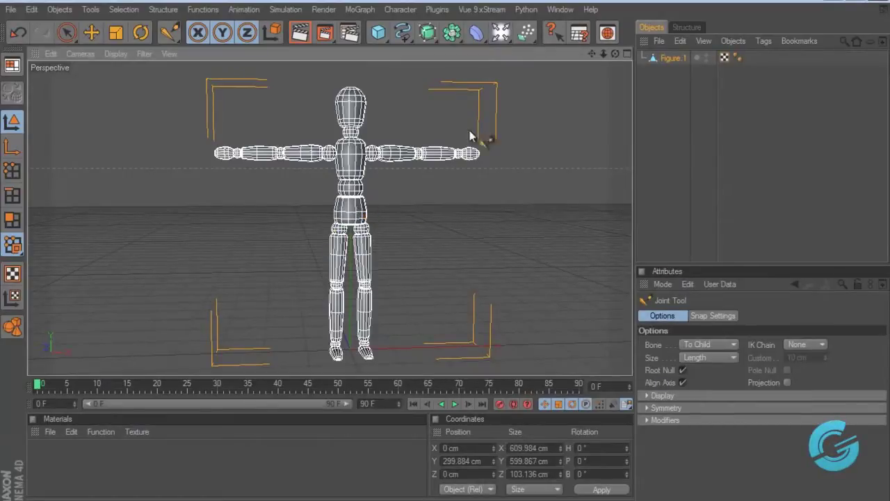
pyautogui.moveTo(614, 55); pyautogui.dragTo(446, 250)
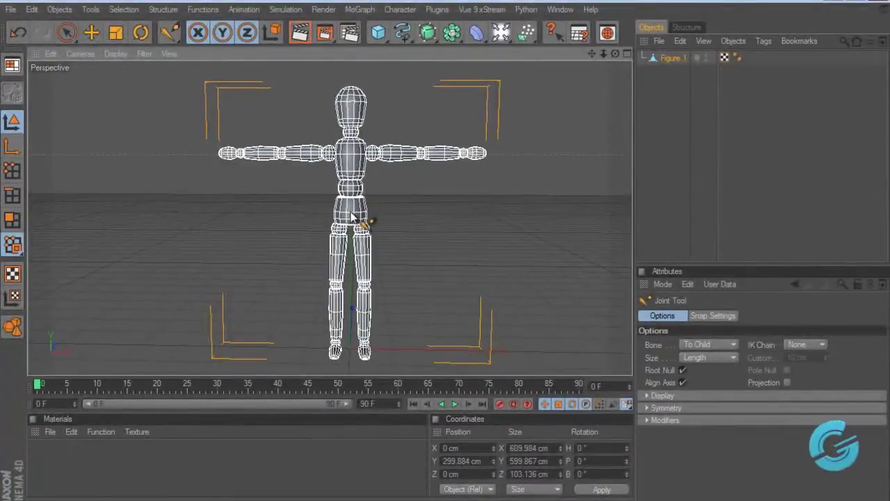
pyautogui.keyDown('ctrl'); pyautogui.click(351, 212); pyautogui.keyUp('ctrl')
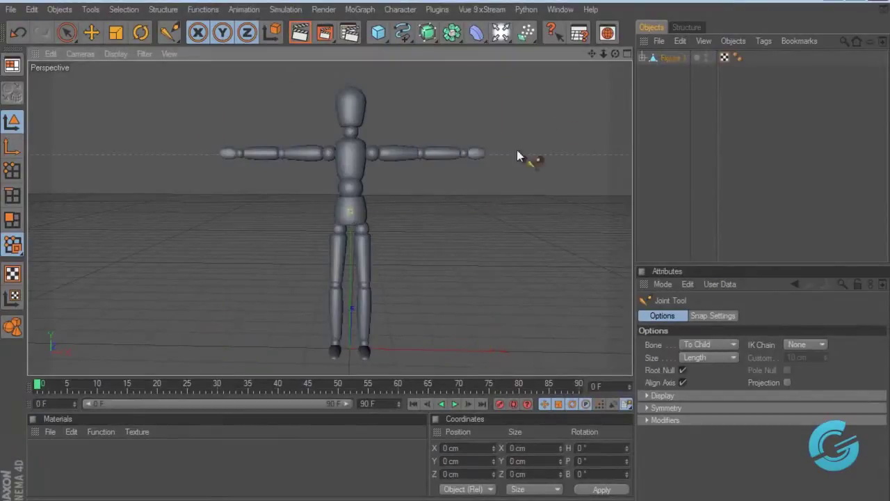
# Set the Joint Tool's Symmetry option to Draw.
pyautogui.keyDown('alt'); pyautogui.moveTo(473, 208); pyautogui.dragTo(446, 253); pyautogui.keyUp('alt')
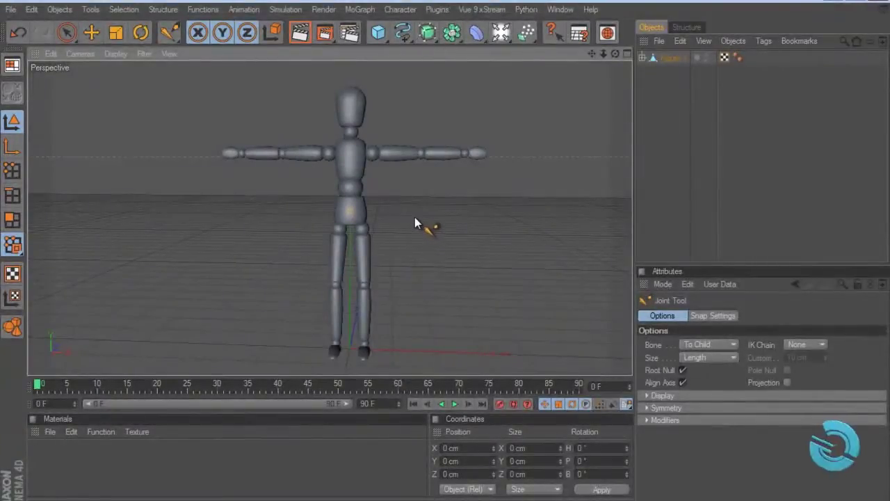
pyautogui.click(646, 408)
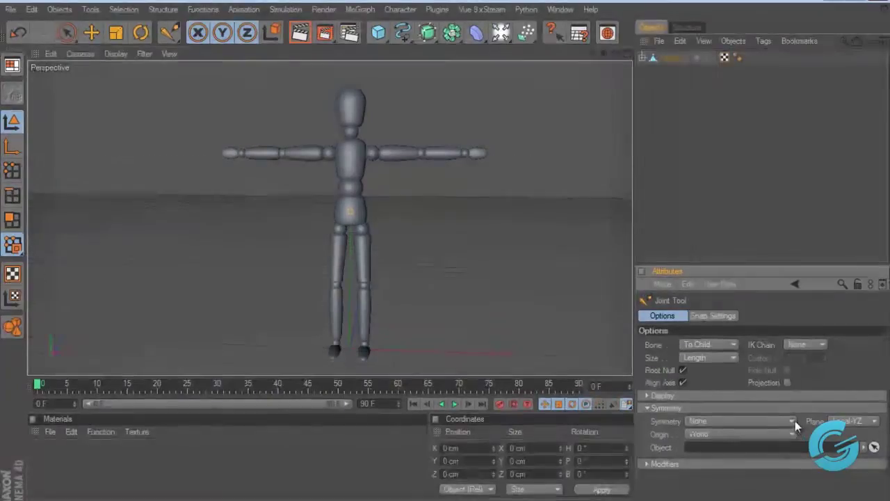
pyautogui.click(787, 423)
pyautogui.click(756, 446)
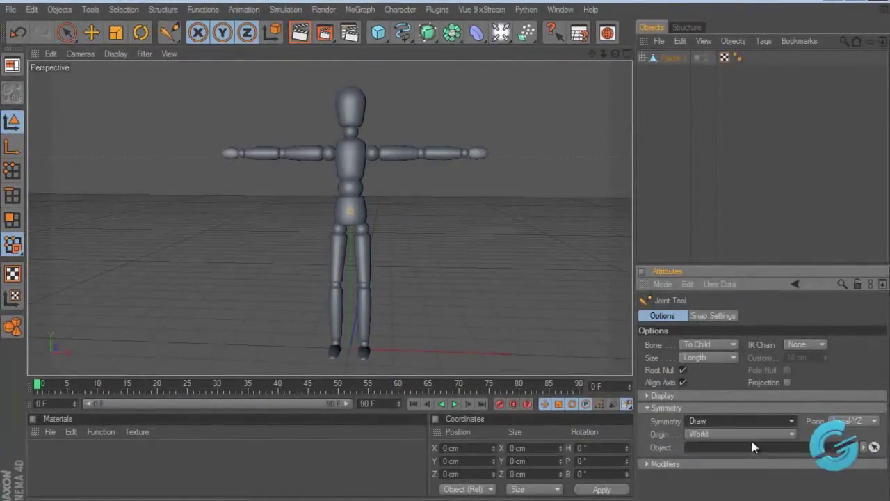
# Draw mirrored leg joints from the pelvis centre out to its sides, then down to the hips, knees and ankles.
pyautogui.middleClick(363, 217)
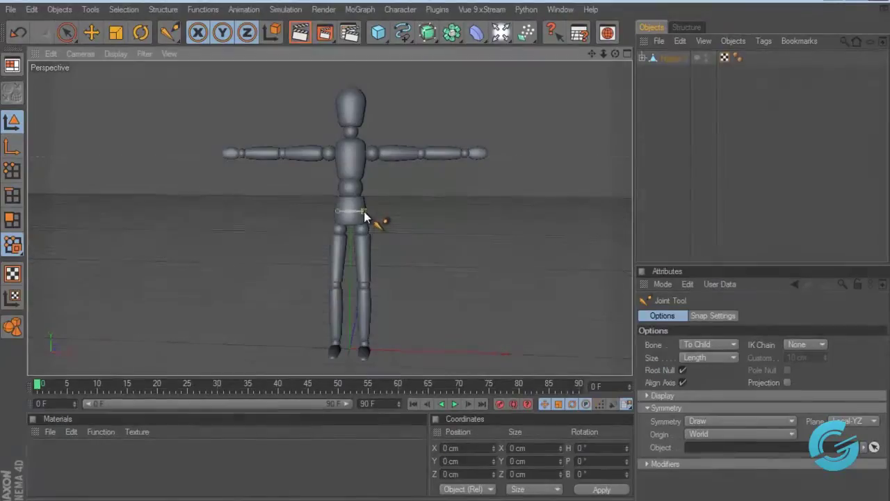
pyautogui.scroll(1, 363, 215)
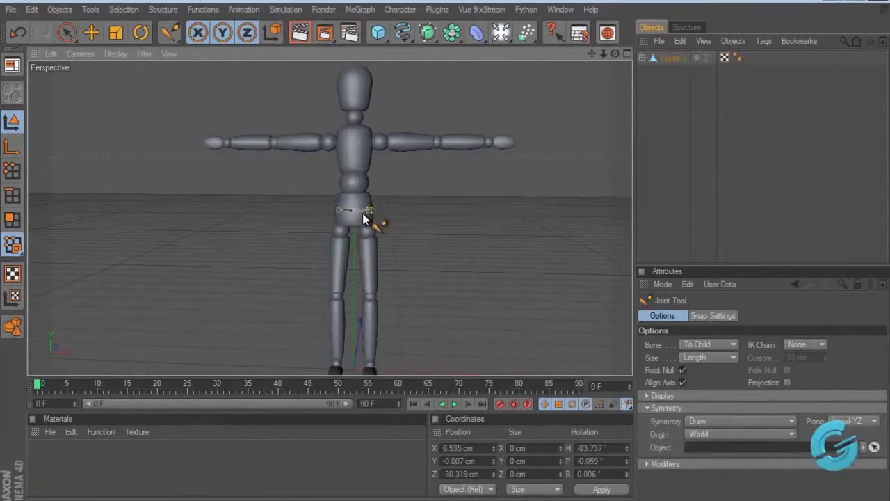
pyautogui.scroll(2, 363, 212)
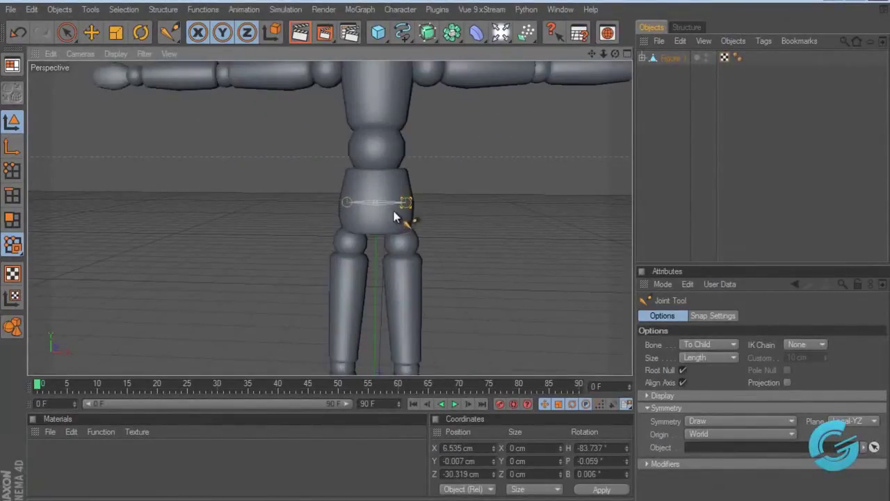
pyautogui.scroll(-2, 400, 226)
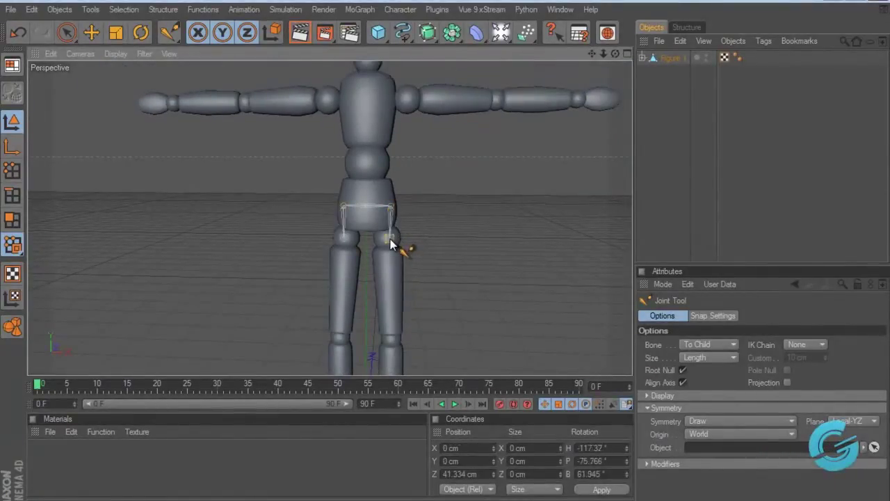
pyautogui.keyDown('ctrl'); pyautogui.click(395, 338); pyautogui.keyUp('ctrl')
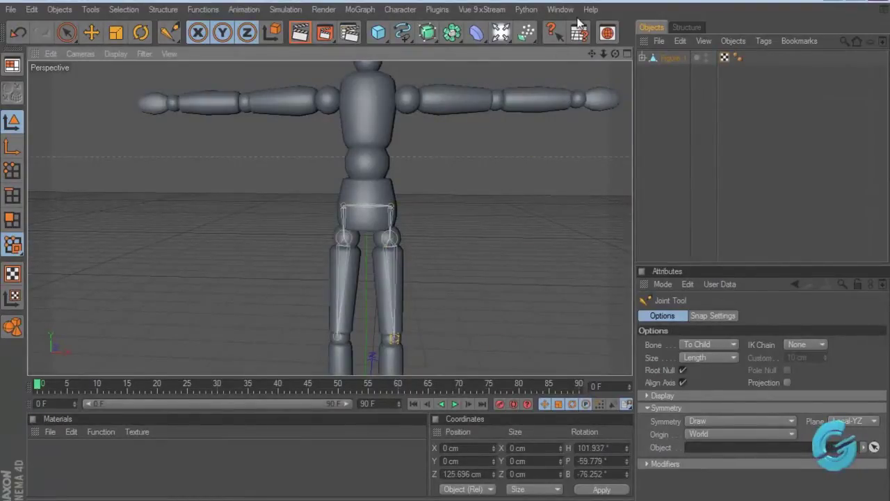
pyautogui.moveTo(592, 55); pyautogui.dragTo(445, 253)
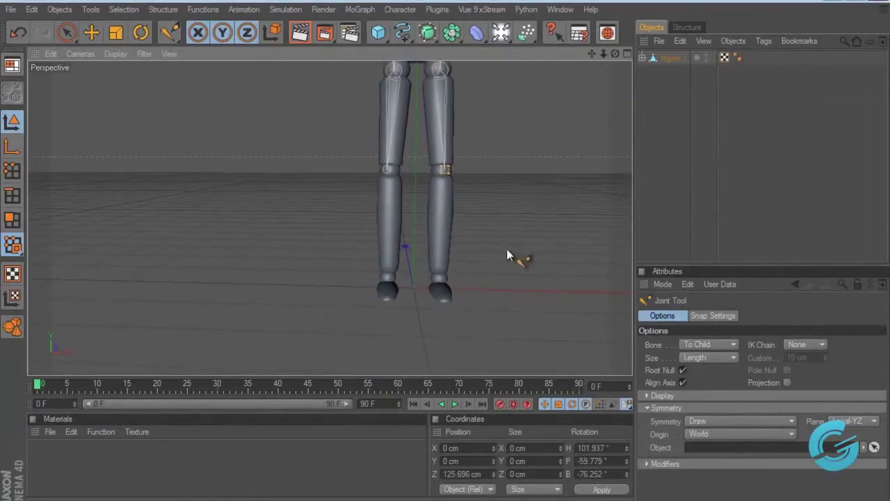
pyautogui.keyDown('ctrl'); pyautogui.click(436, 279); pyautogui.keyUp('ctrl')
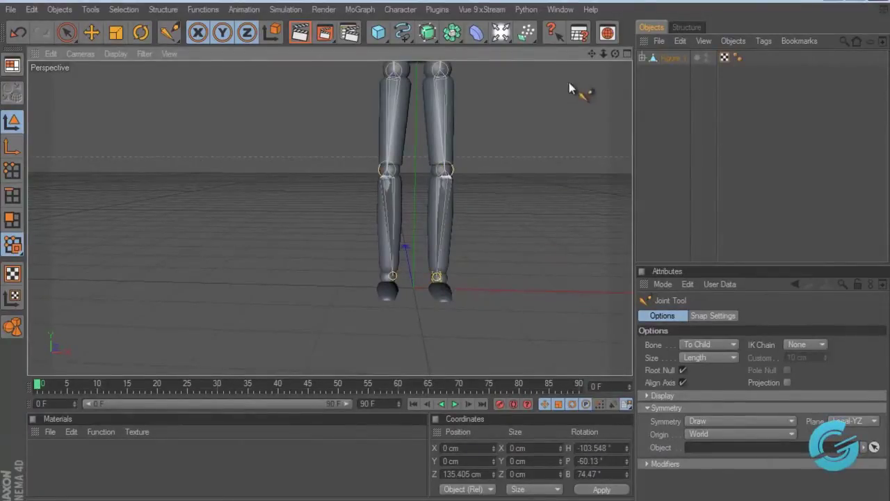
# Move one leg's end joint back along the depth axis until it sits inside the figure's ankle.
pyautogui.moveTo(616, 56); pyautogui.dragTo(447, 251)
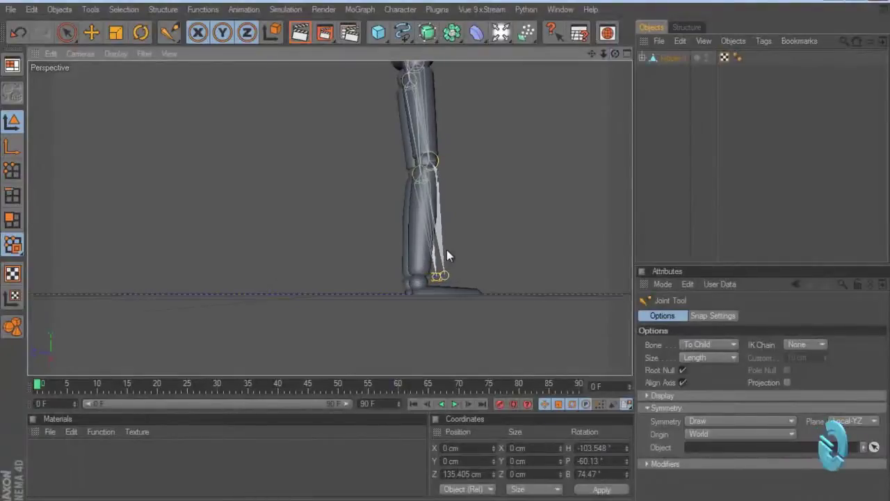
pyautogui.click(89, 35)
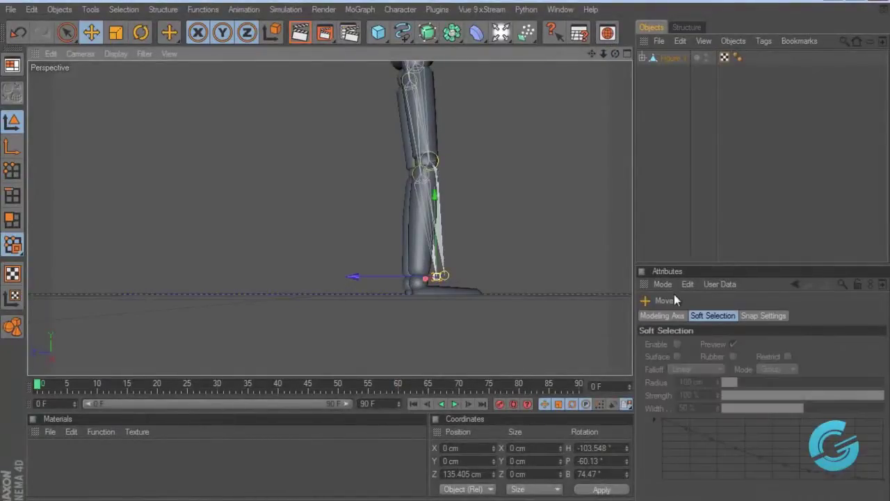
pyautogui.moveTo(367, 277); pyautogui.dragTo(445, 256)
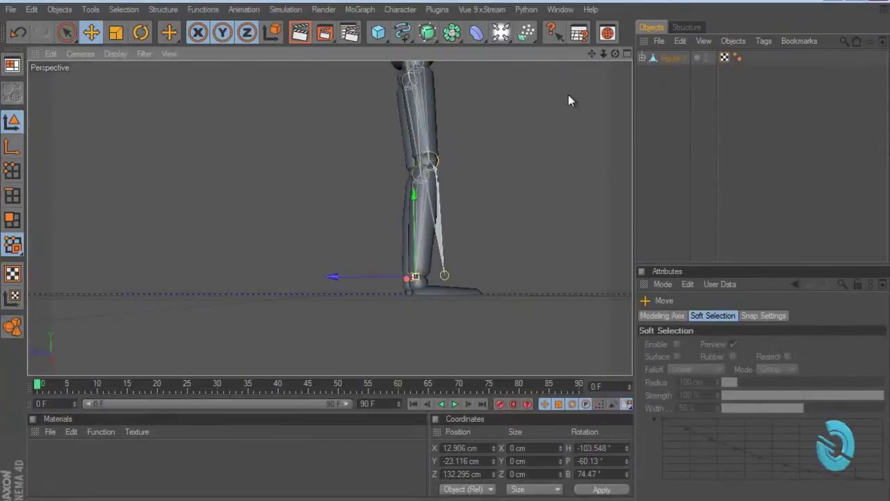
# Expand the joint hierarchy and move Joint.3, the opposite leg's end joint, back into its ankle.
pyautogui.click(642, 58)
pyautogui.click(710, 142)
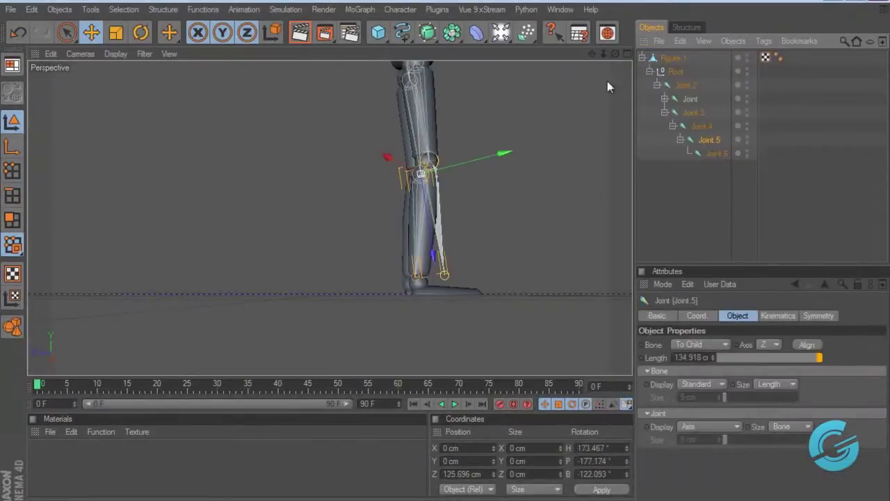
pyautogui.moveTo(614, 54); pyautogui.dragTo(446, 249)
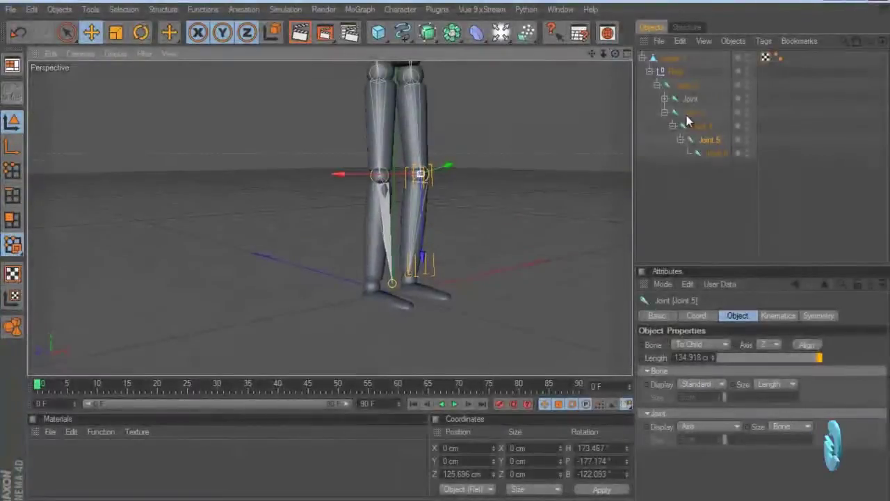
pyautogui.click(686, 86)
pyautogui.click(686, 87)
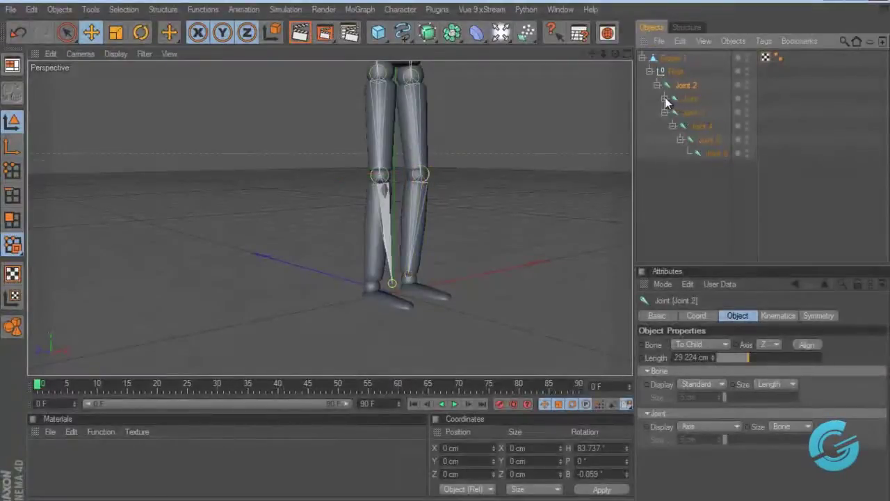
pyautogui.click(665, 97)
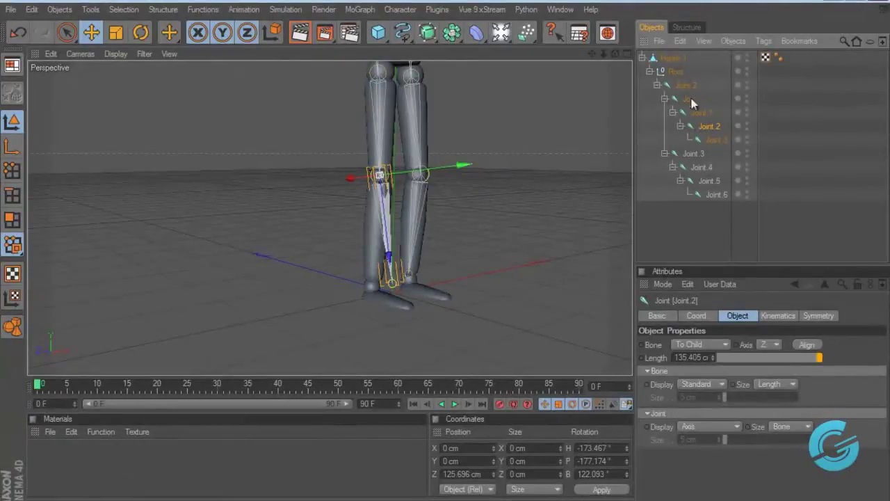
pyautogui.click(717, 141)
pyautogui.scroll(5, 430, 295)
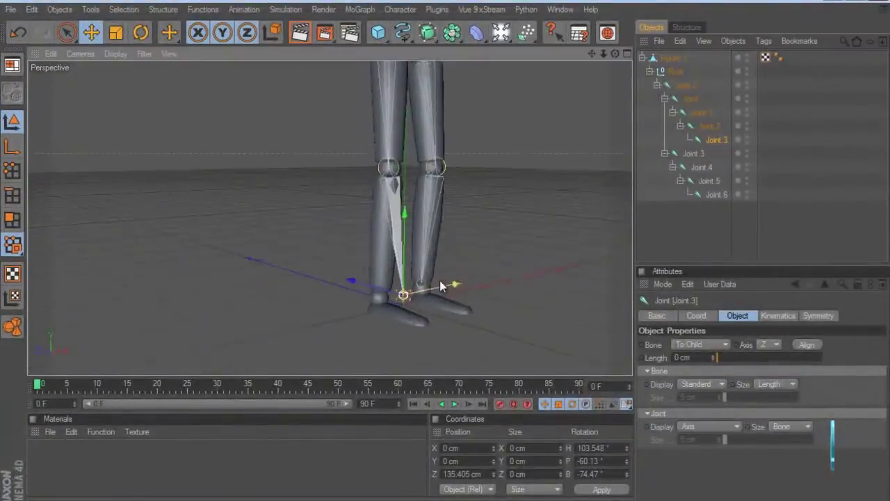
pyautogui.moveTo(416, 309); pyautogui.dragTo(444, 253)
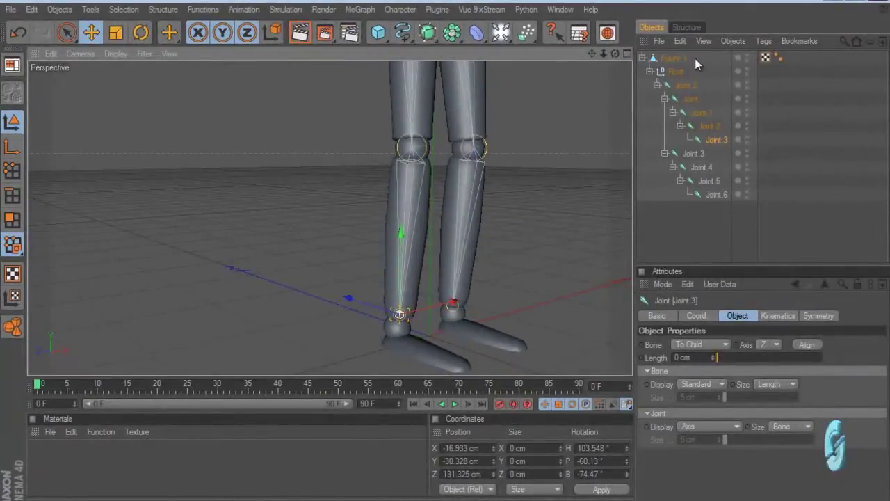
# Lower both ankle joints together to about 11.6 cm high, and shift each outward by about 6 cm to centre it in its ankle.
pyautogui.keyDown('ctrl'); pyautogui.click(717, 195); pyautogui.keyUp('ctrl')
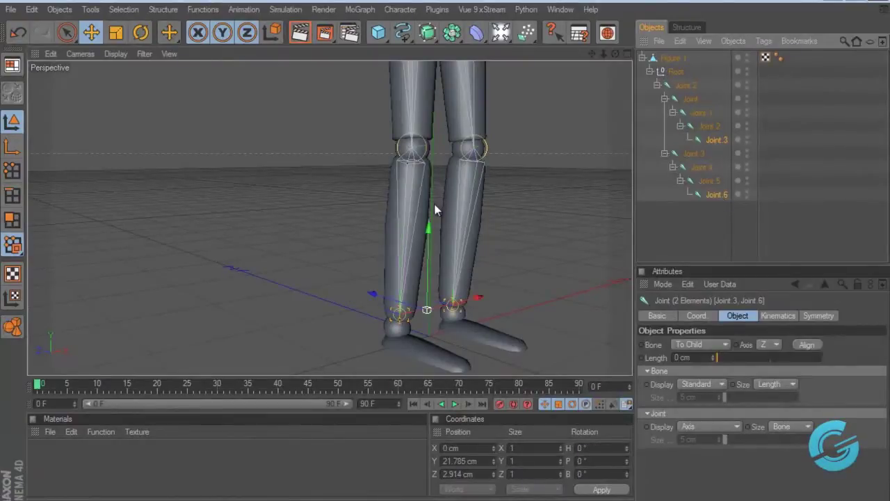
pyautogui.moveTo(429, 226); pyautogui.dragTo(445, 250)
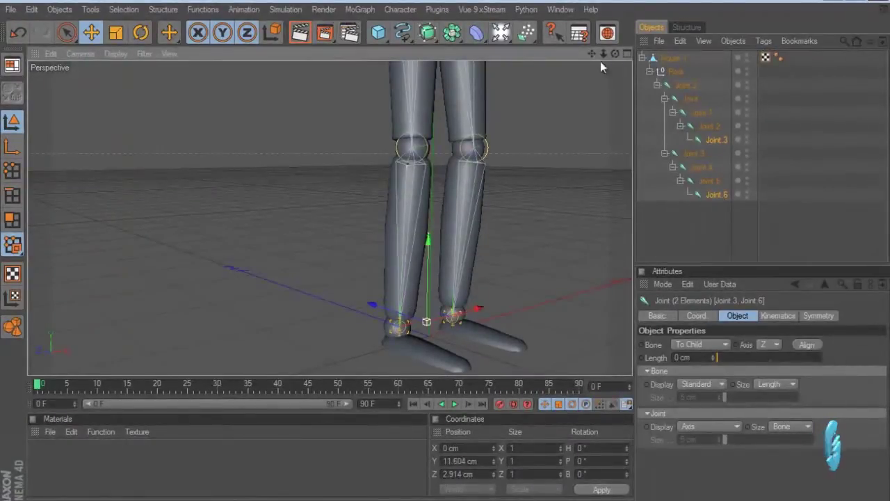
pyautogui.moveTo(615, 54); pyautogui.dragTo(438, 252)
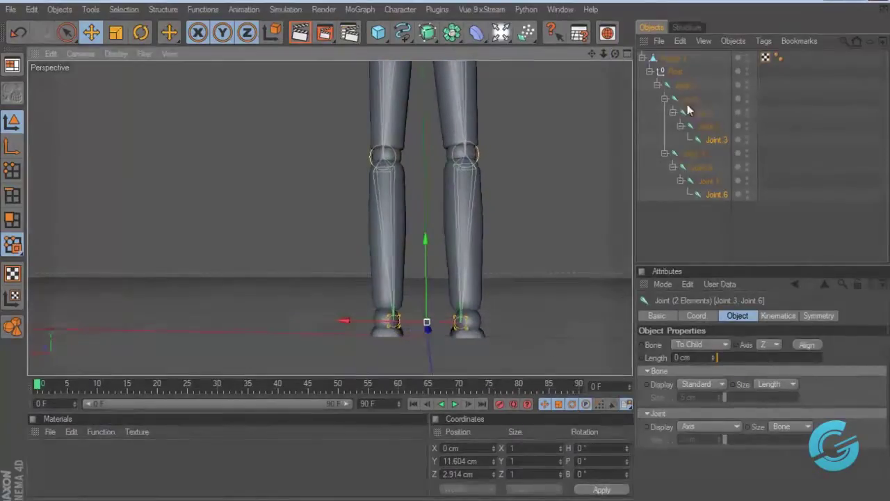
pyautogui.click(713, 140)
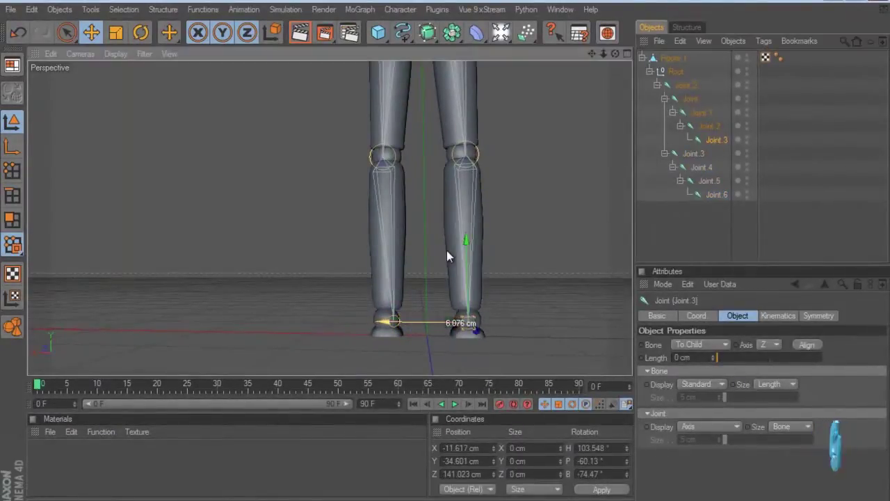
pyautogui.click(713, 194)
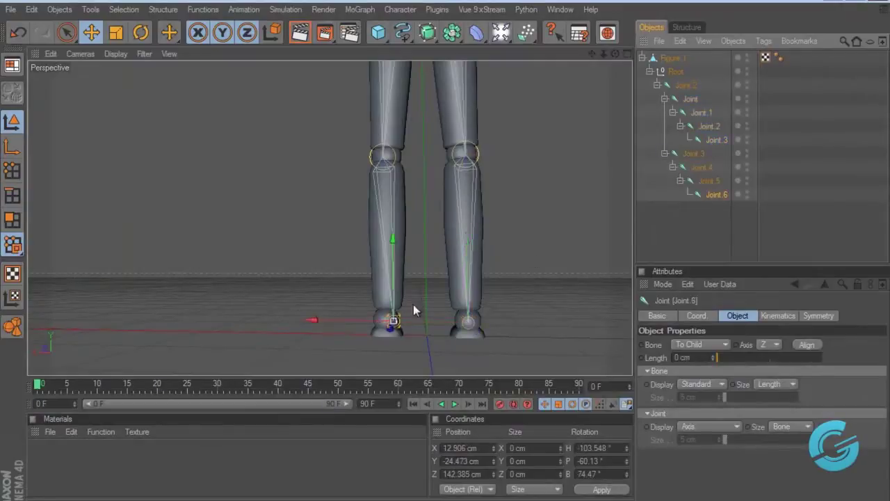
pyautogui.moveTo(347, 314); pyautogui.dragTo(446, 252)
# Select both ankle joints, Joint.3 and Joint.6, and activate the Joint Tool.
pyautogui.moveTo(613, 55); pyautogui.dragTo(449, 254)
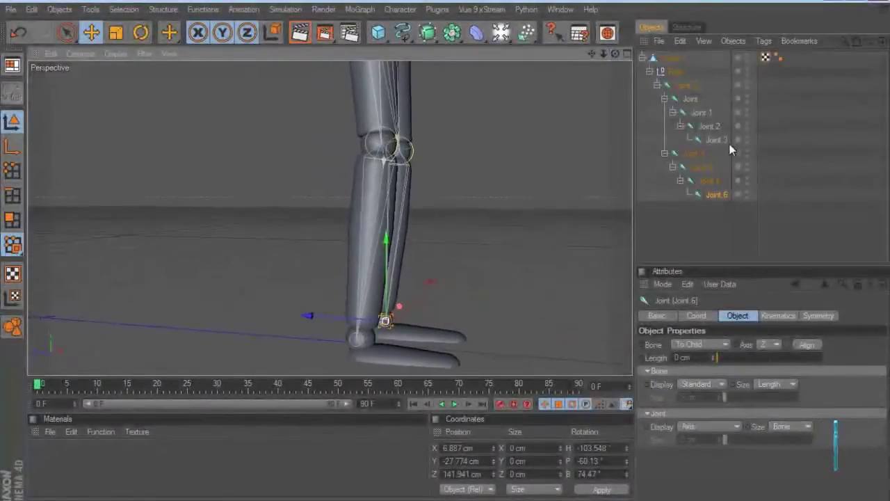
pyautogui.click(720, 139)
pyautogui.keyDown('ctrl'); pyautogui.click(717, 195); pyautogui.keyUp('ctrl')
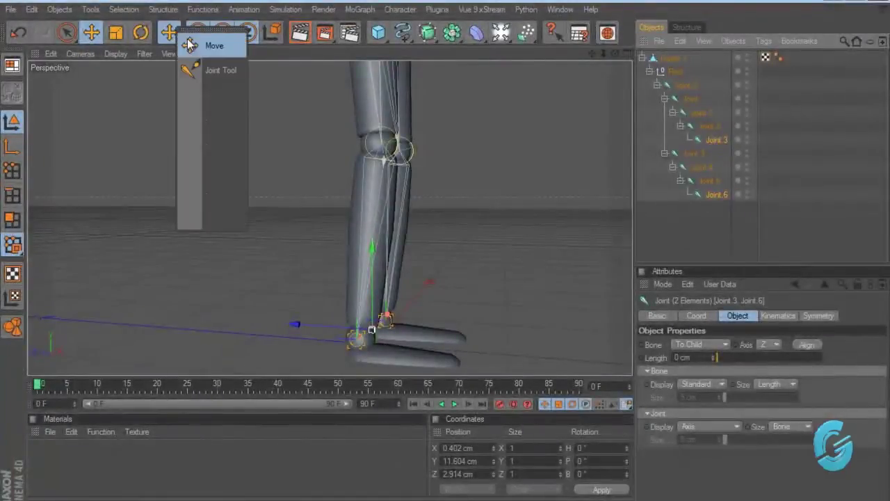
pyautogui.click(223, 73)
# Try to place mirrored foot joints from a side view of the ankles, and undo the placement.
pyautogui.moveTo(590, 51); pyautogui.dragTo(445, 254)
pyautogui.scroll(6, 492, 125)
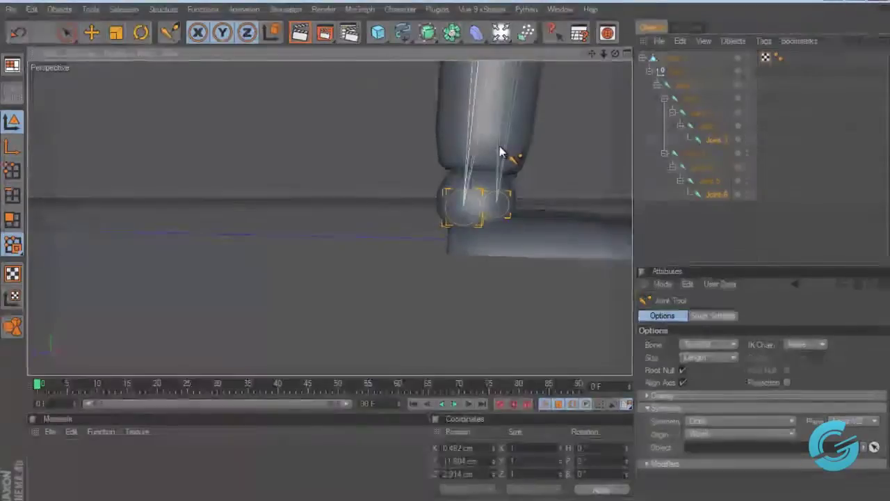
pyautogui.keyDown('ctrl'); pyautogui.click(471, 247); pyautogui.keyUp('ctrl')
pyautogui.moveTo(591, 53); pyautogui.dragTo(445, 253)
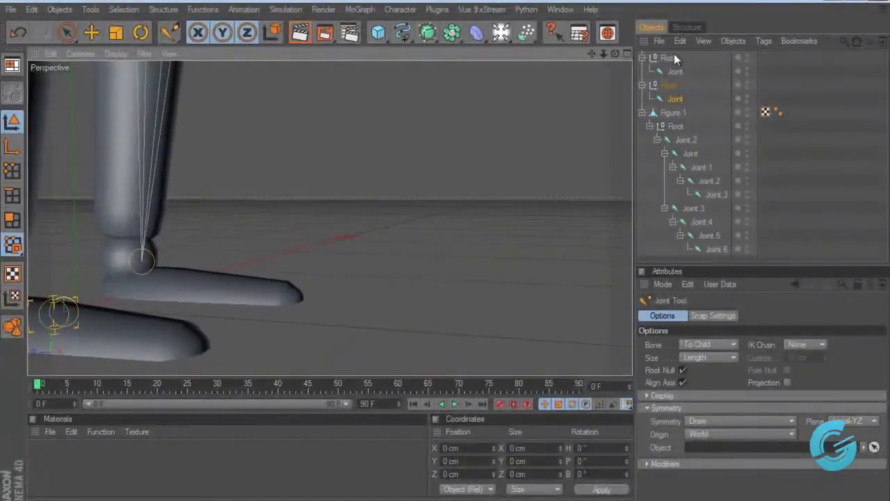
pyautogui.moveTo(615, 53); pyautogui.dragTo(450, 252)
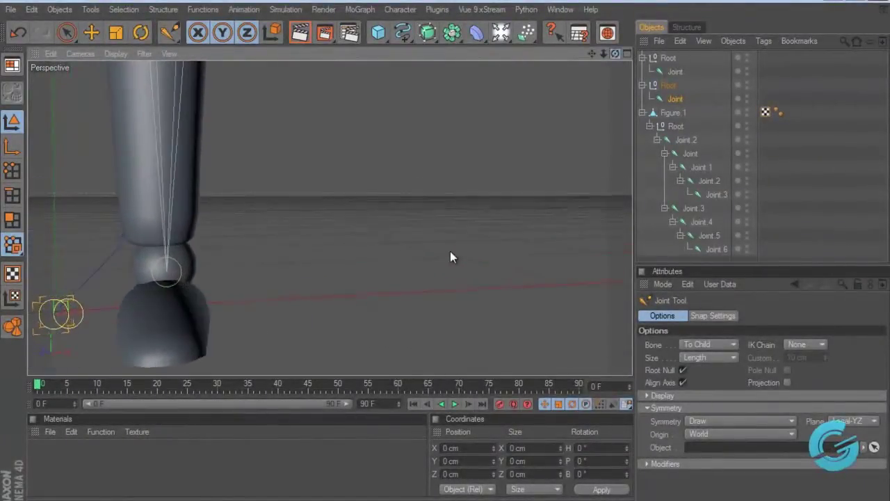
pyautogui.hotkey('ctrl', 'z')
# Place mirrored joints at the feet with the Joint Tool, and move them forward to the toes by about 50.5 cm and 52.8 cm.
pyautogui.moveTo(589, 53); pyautogui.dragTo(445, 250)
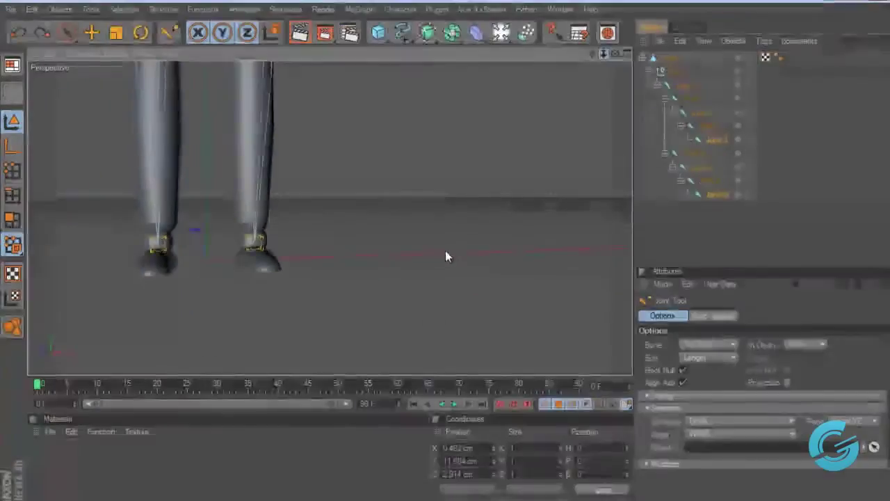
pyautogui.keyDown('ctrl'); pyautogui.click(269, 268); pyautogui.keyUp('ctrl')
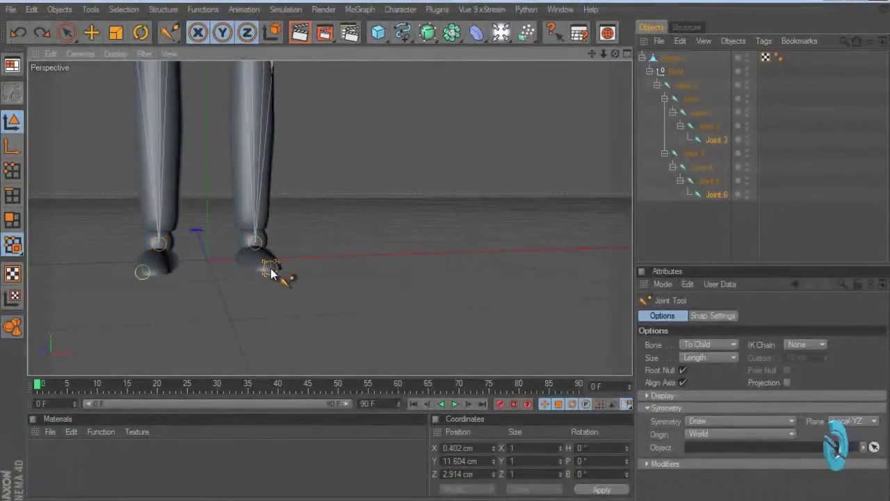
pyautogui.moveTo(620, 52); pyautogui.dragTo(459, 240)
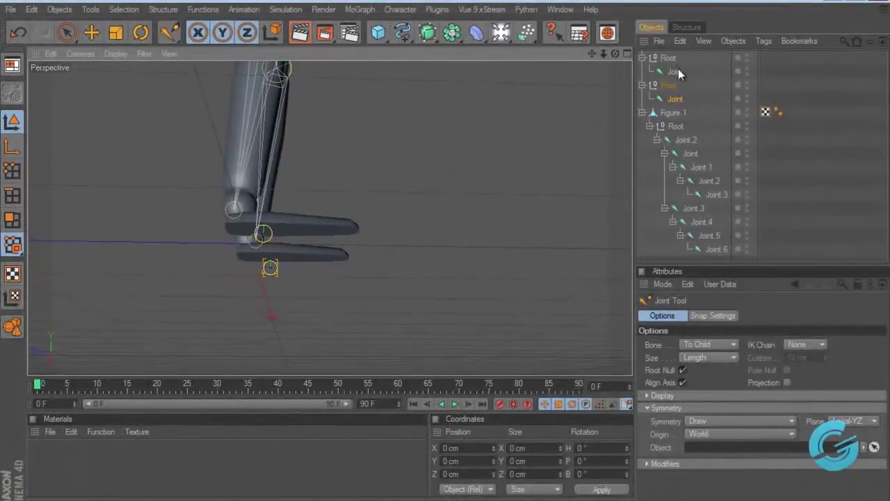
pyautogui.click(678, 72)
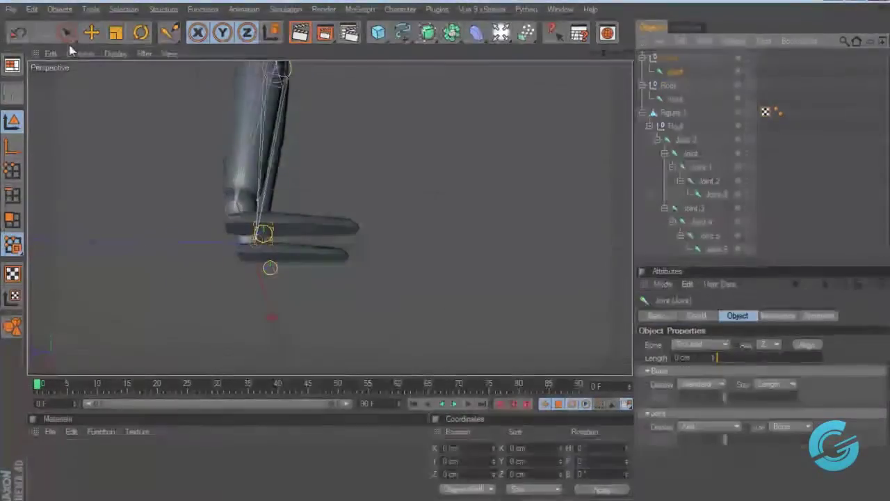
pyautogui.click(91, 33)
pyautogui.moveTo(186, 233); pyautogui.dragTo(274, 235)
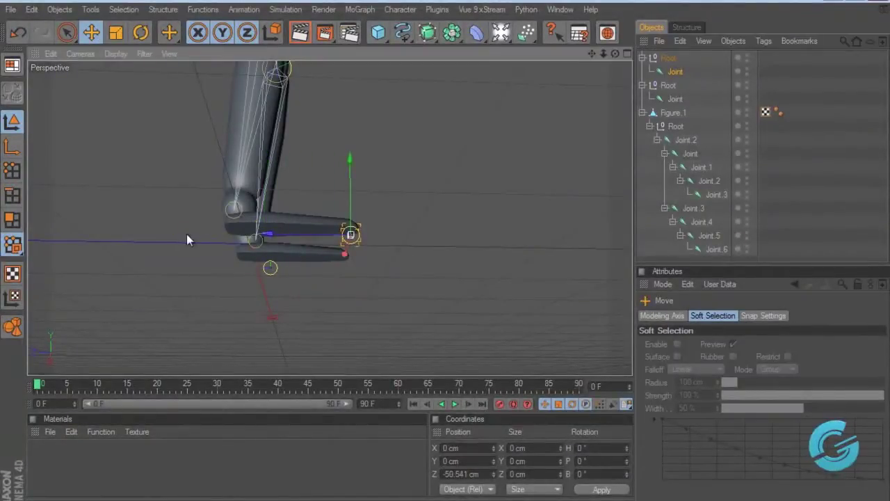
pyautogui.click(674, 99)
pyautogui.moveTo(189, 266)
pyautogui.mouseDown()
pyautogui.moveTo(445, 254)
pyautogui.moveTo(190, 266)
pyautogui.mouseUp()
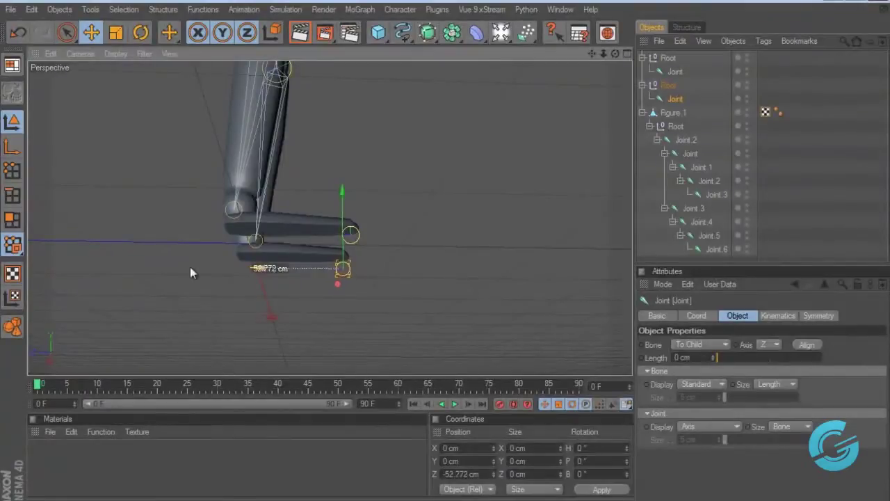
# Examine the toe joints and the leg chains to identify which hierarchy branch belongs to which leg.
pyautogui.click(677, 71)
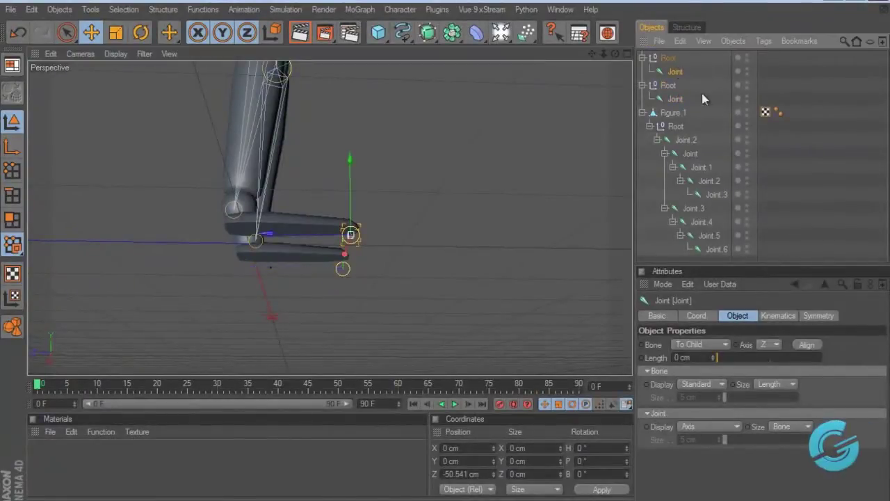
pyautogui.moveTo(615, 54); pyautogui.dragTo(463, 254)
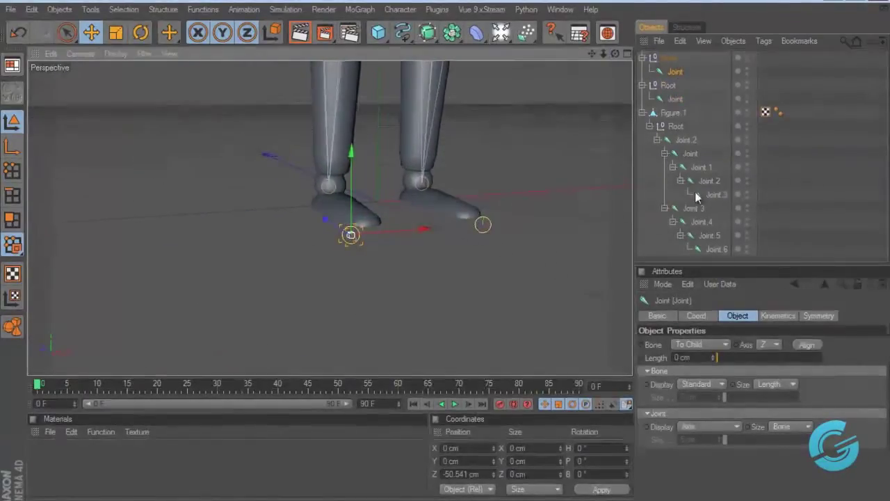
pyautogui.moveTo(602, 54); pyautogui.dragTo(446, 252)
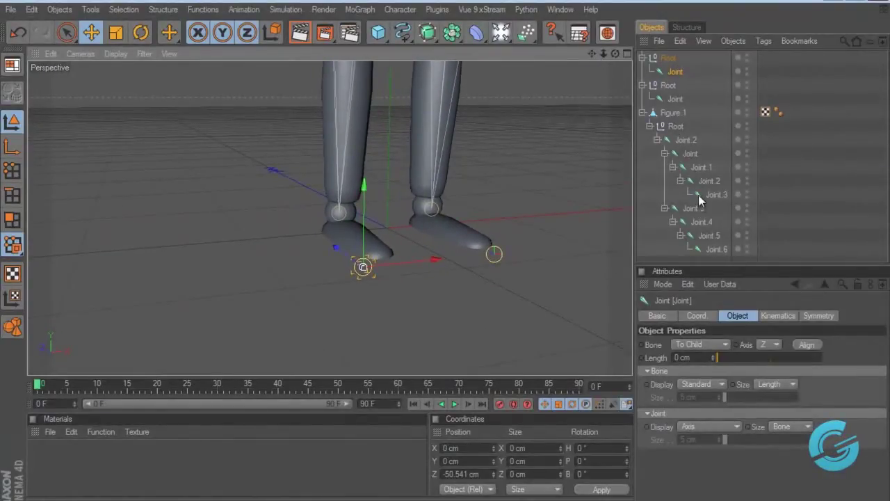
pyautogui.click(679, 139)
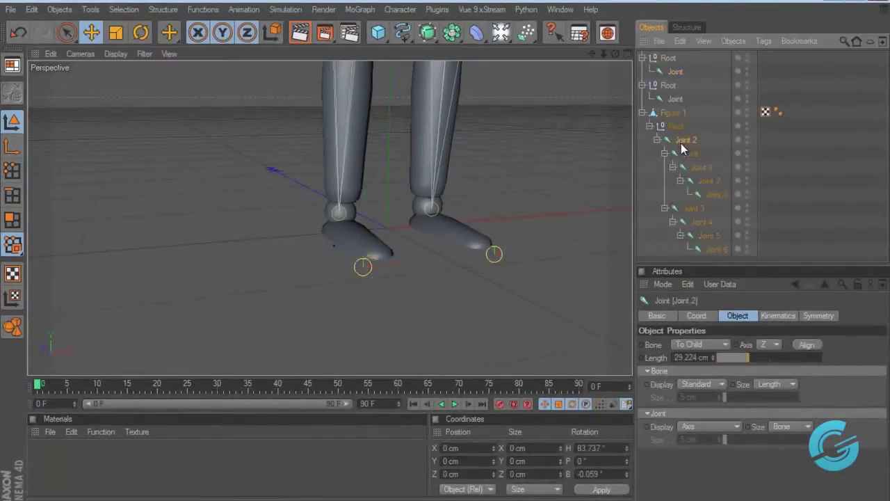
pyautogui.moveTo(592, 54); pyautogui.dragTo(445, 251)
pyautogui.click(696, 155)
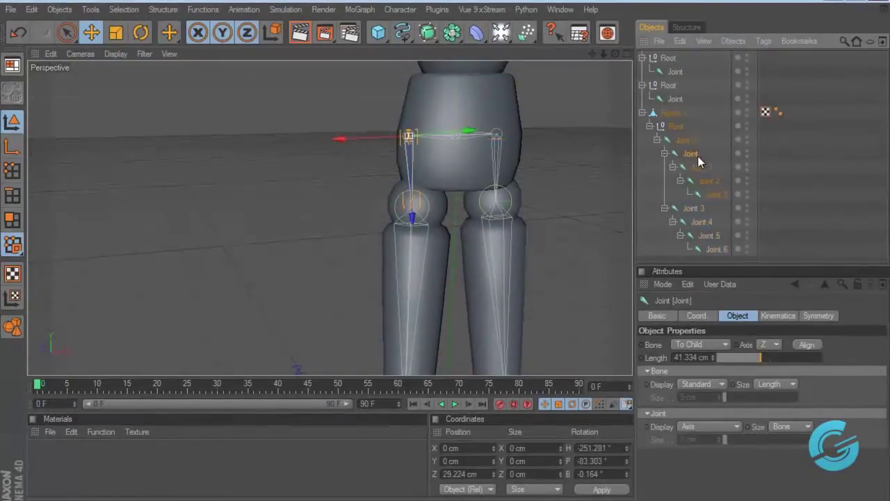
pyautogui.moveTo(615, 54); pyautogui.dragTo(445, 251)
pyautogui.moveTo(596, 52); pyautogui.dragTo(445, 249)
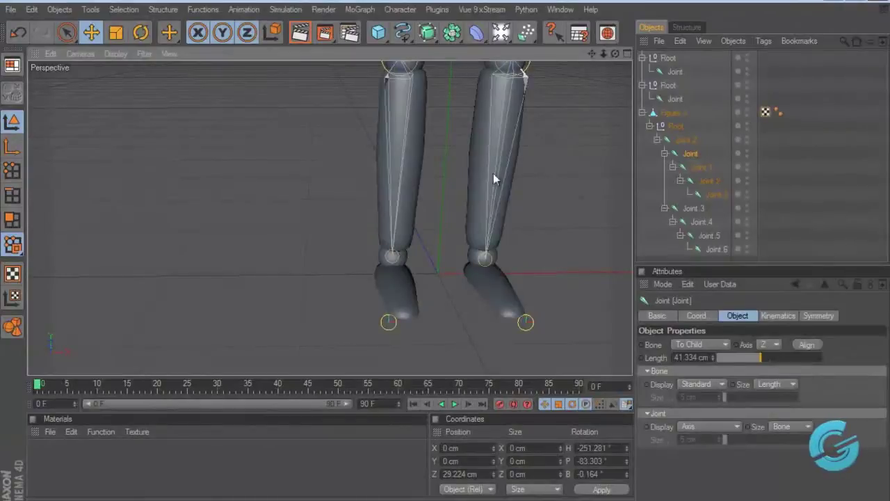
# Parent the toe joint on Joint.3's side under that ankle joint, and raise it into the tip of the foot.
pyautogui.click(675, 99)
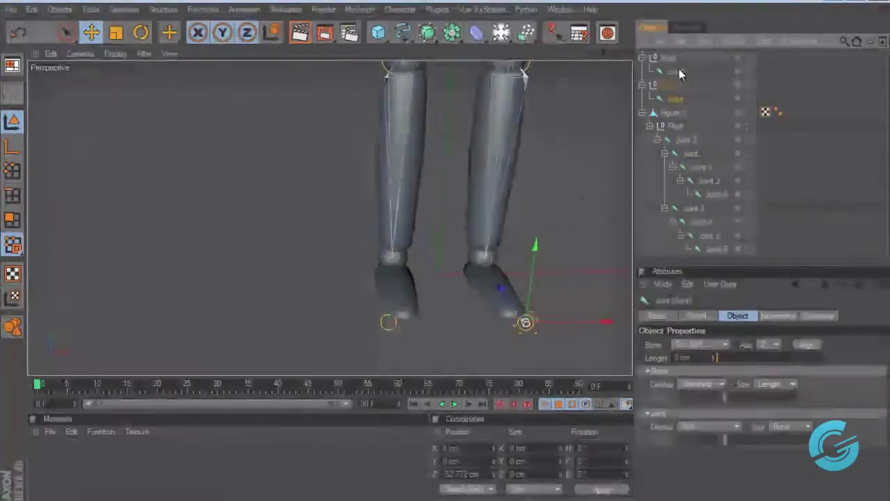
pyautogui.click(679, 72)
pyautogui.moveTo(674, 71); pyautogui.dragTo(717, 197)
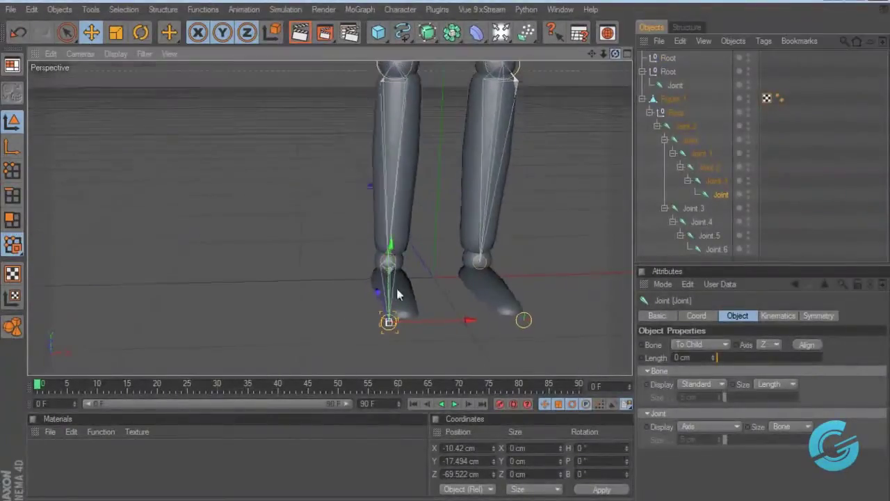
pyautogui.keyDown('alt'); pyautogui.moveTo(397, 295); pyautogui.dragTo(450, 248); pyautogui.keyUp('alt')
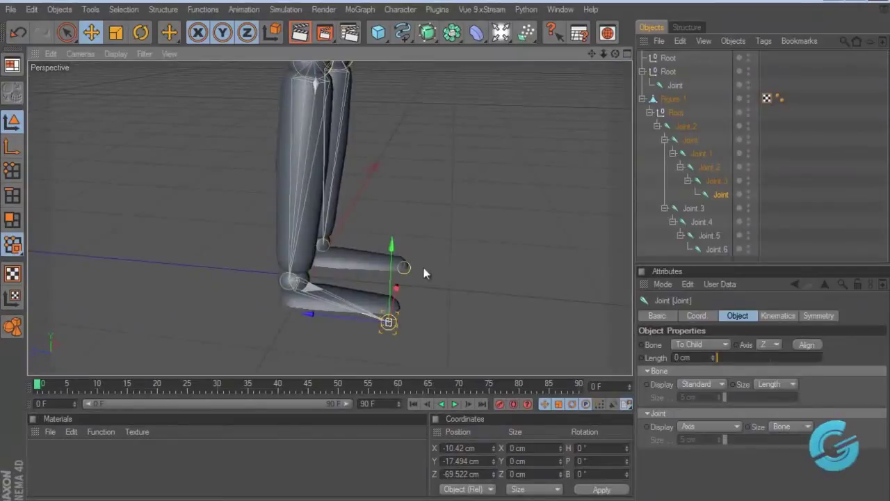
pyautogui.moveTo(400, 291); pyautogui.dragTo(446, 250)
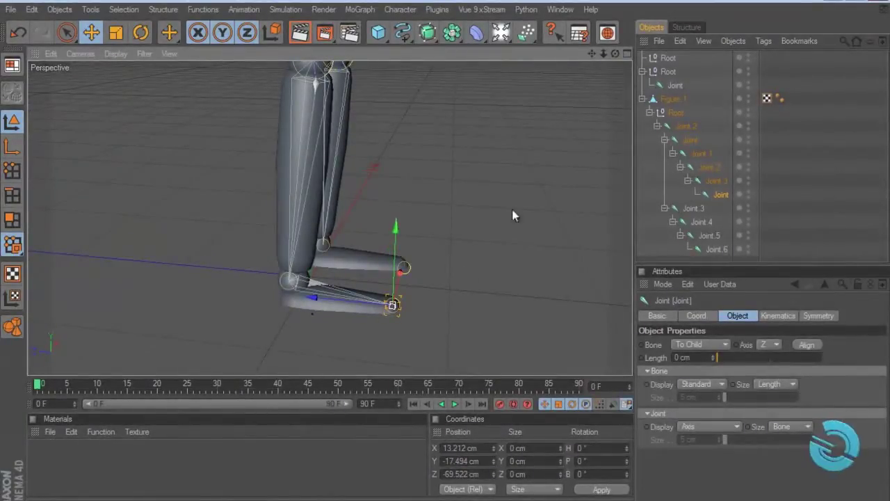
# Parent the remaining toe joint under Joint.6, the ankle joint of the other leg.
pyautogui.click(674, 85)
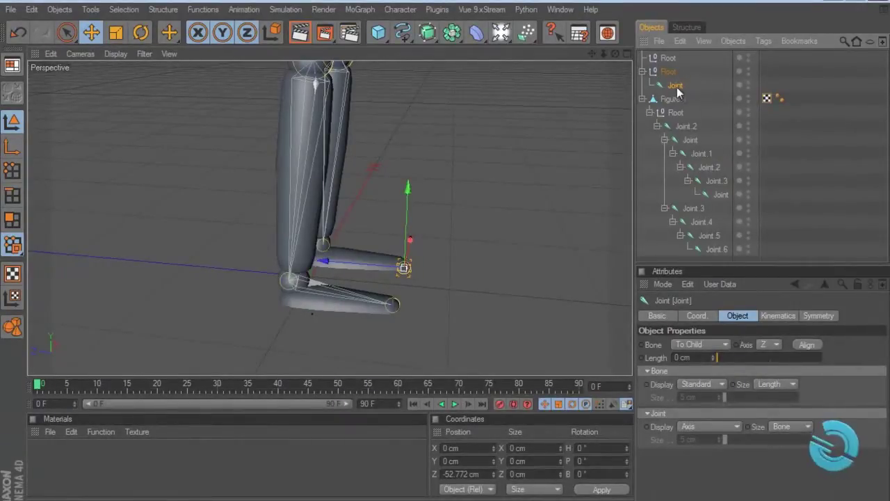
pyautogui.moveTo(678, 91); pyautogui.dragTo(717, 255)
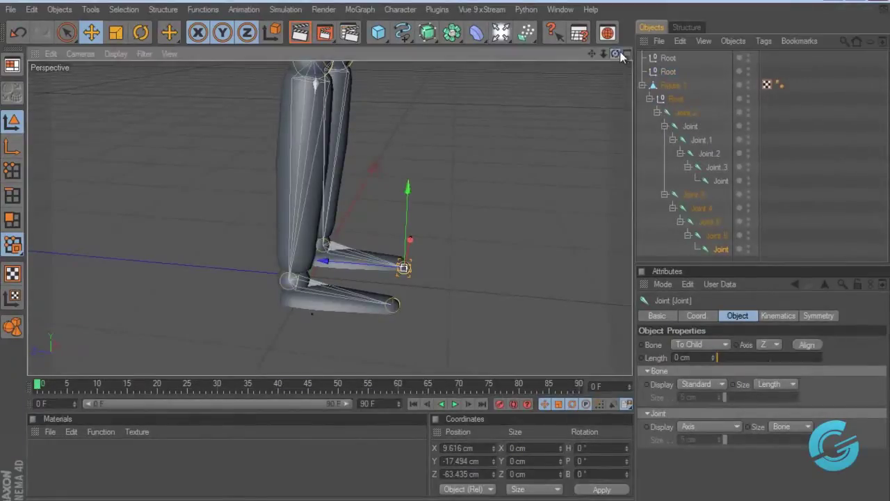
pyautogui.moveTo(616, 54)
pyautogui.mouseDown()
pyautogui.moveTo(464, 253)
pyautogui.moveTo(590, 52)
pyautogui.moveTo(448, 267)
pyautogui.moveTo(628, 53)
pyautogui.mouseUp()
# Collapse the Joint.3 branch and select Joint.3 to check which of the figure's legs it belongs to.
pyautogui.click(665, 194)
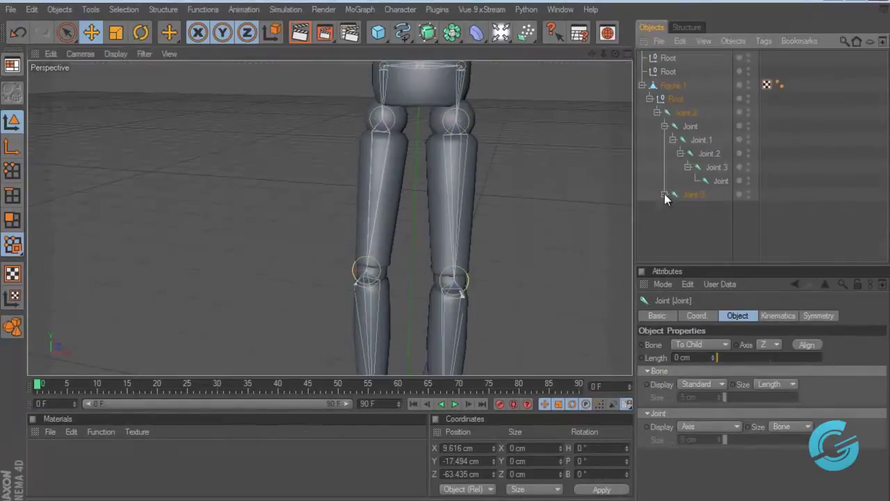
pyautogui.click(692, 193)
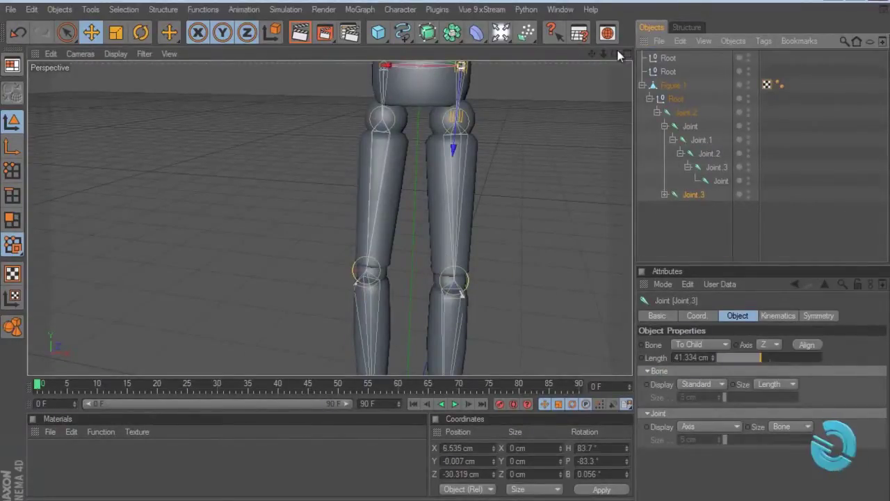
pyautogui.moveTo(589, 54); pyautogui.dragTo(351, 198)
pyautogui.moveTo(617, 55); pyautogui.dragTo(446, 250)
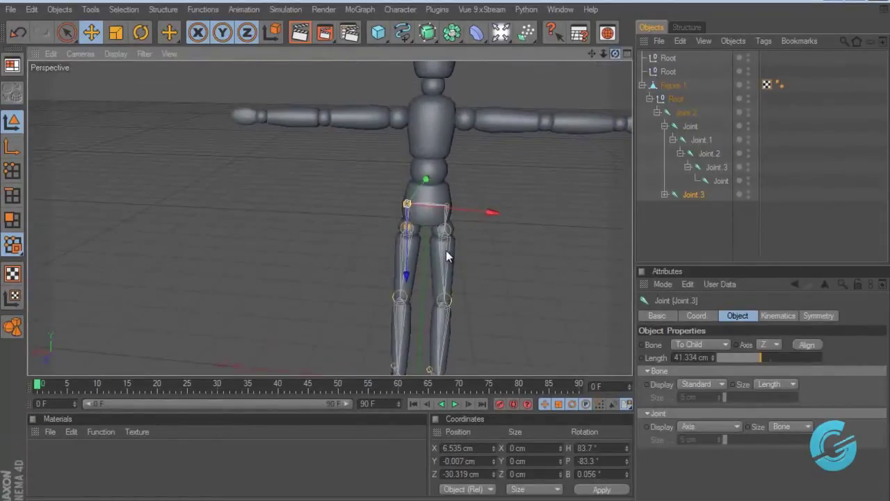
pyautogui.click(657, 113)
pyautogui.click(657, 113)
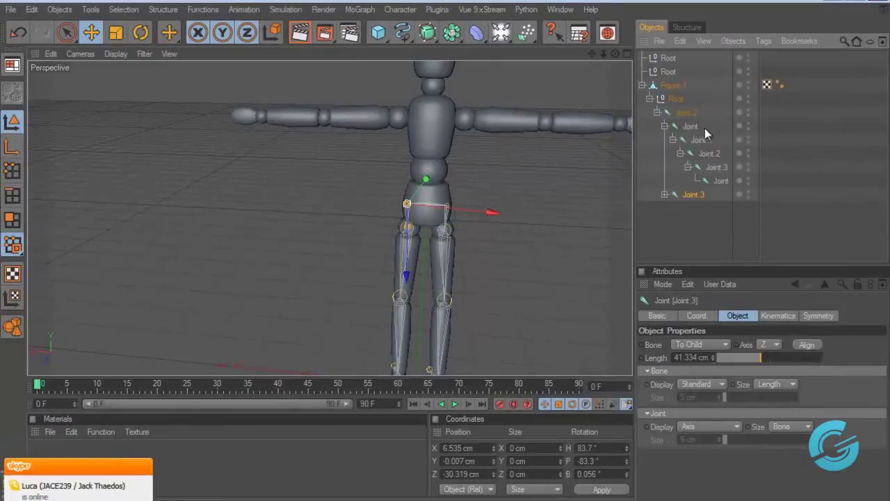
# Try to move the Joint.3 branch out of Joint.2 directly under Root, and undo the move.
pyautogui.moveTo(685, 194); pyautogui.dragTo(674, 102)
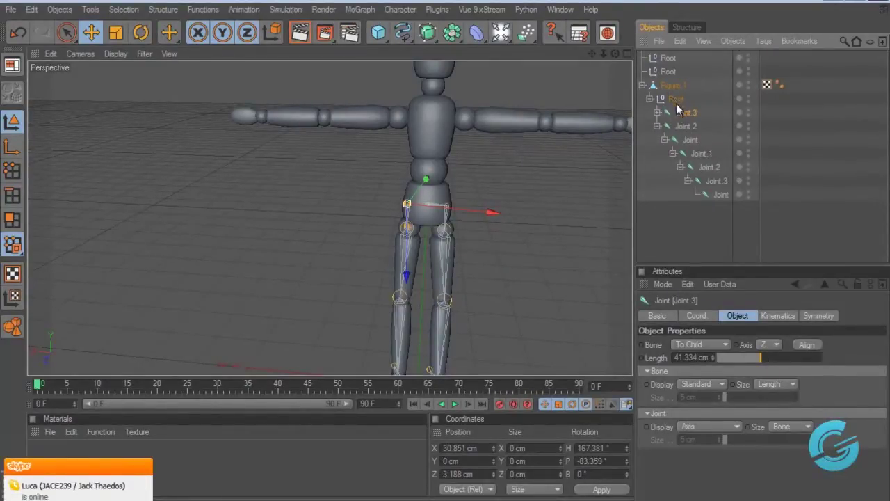
pyautogui.hotkey('ctrl', 'z')
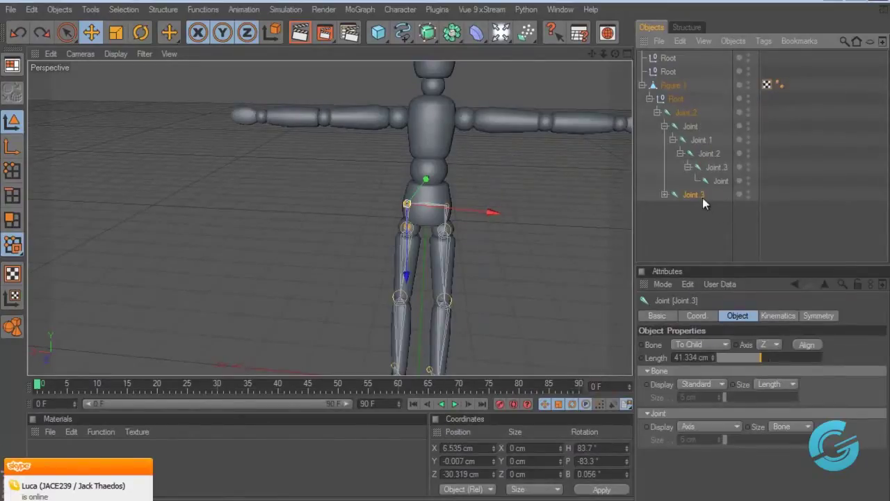
pyautogui.moveTo(704, 199); pyautogui.dragTo(669, 103)
pyautogui.hotkey('ctrl', 'z')
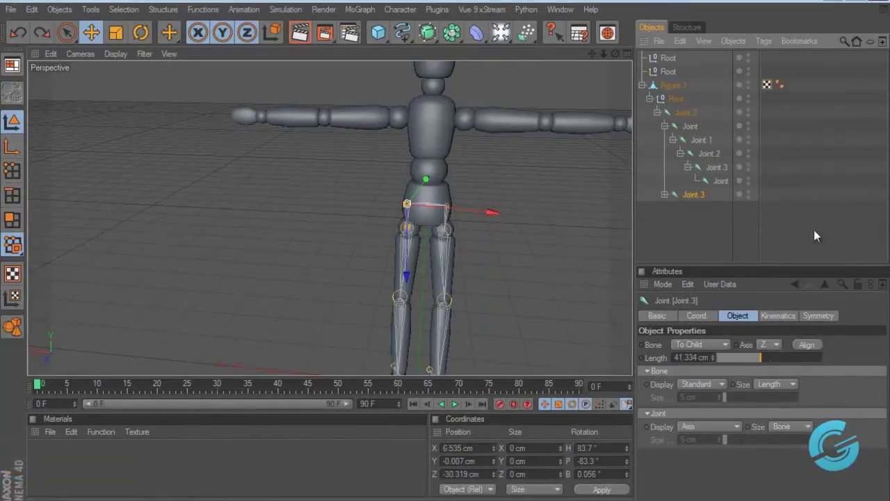
pyautogui.click(697, 239)
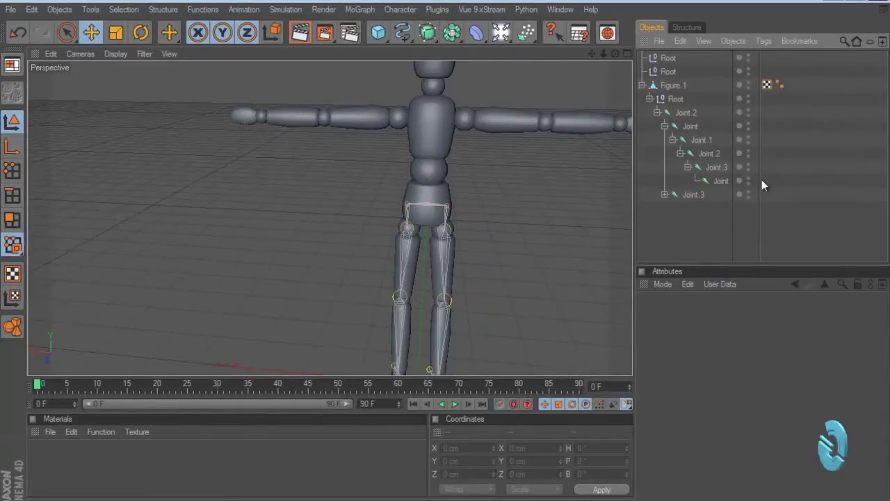
# Rename Joint.3, the parent of the collapsed leg chain, as Left Leg.
pyautogui.click(698, 195)
pyautogui.doubleClick(697, 194)
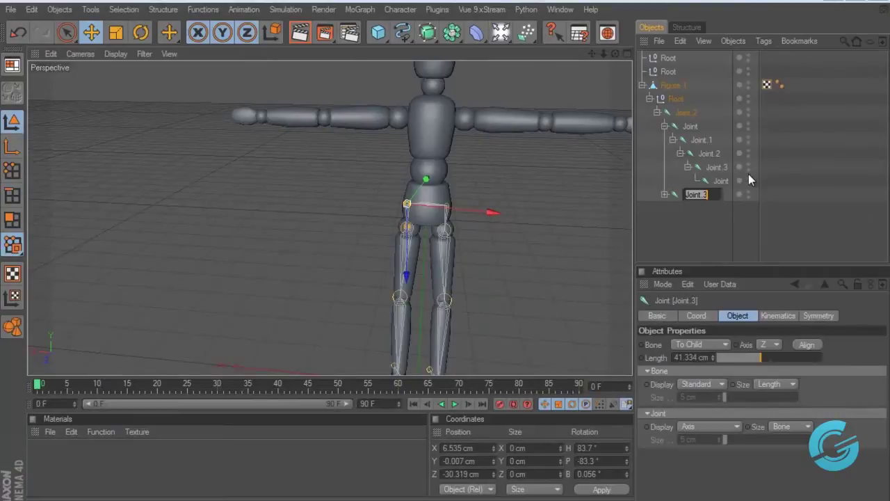
pyautogui.write('LEft Leg')
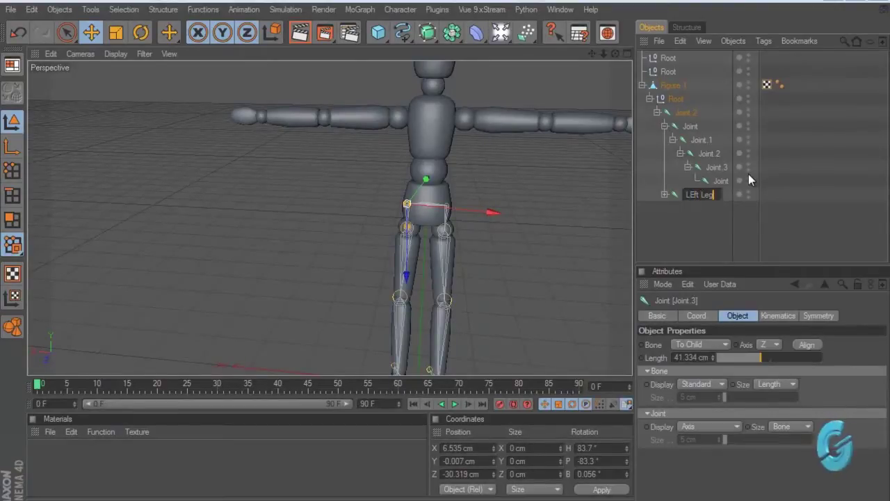
pyautogui.press('BackSpace')
pyautogui.press('BackSpace')
pyautogui.press('BackSpace')
pyautogui.press('BackSpace')
pyautogui.press('BackSpace')
pyautogui.press('BackSpace')
pyautogui.press('BackSpace')
pyautogui.press('BackSpace')
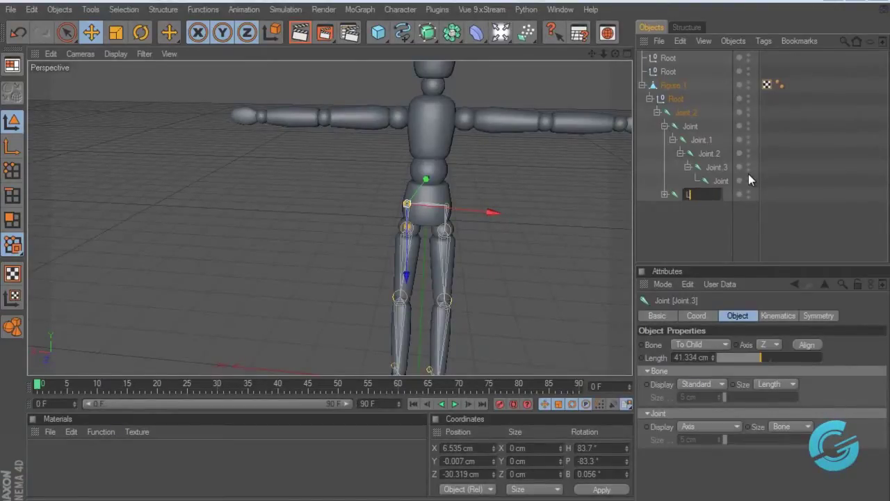
pyautogui.write('Left Leg')
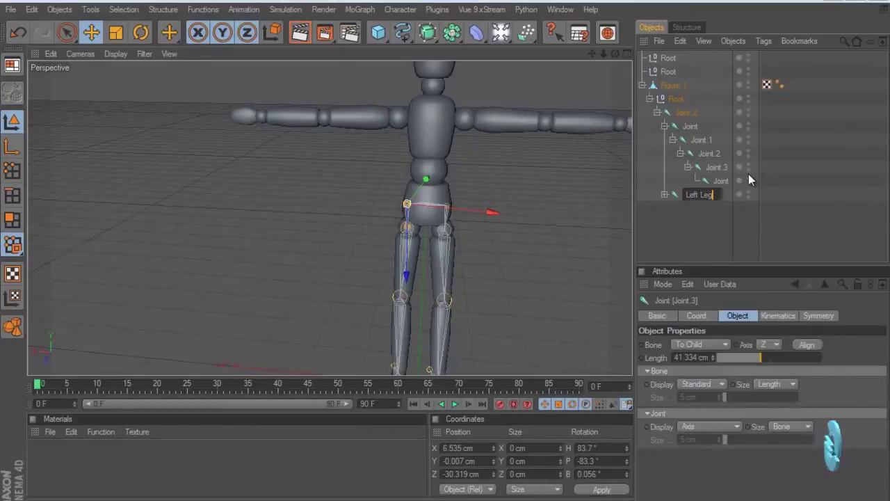
pyautogui.press('Return')
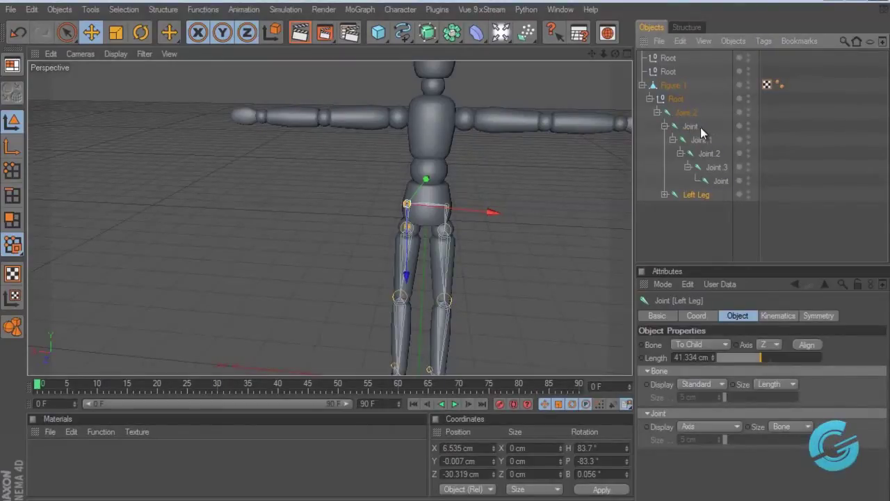
# Rename the other leg's top joint as Right Leg and collapse its branch.
pyautogui.click(699, 127)
pyautogui.doubleClick(694, 127)
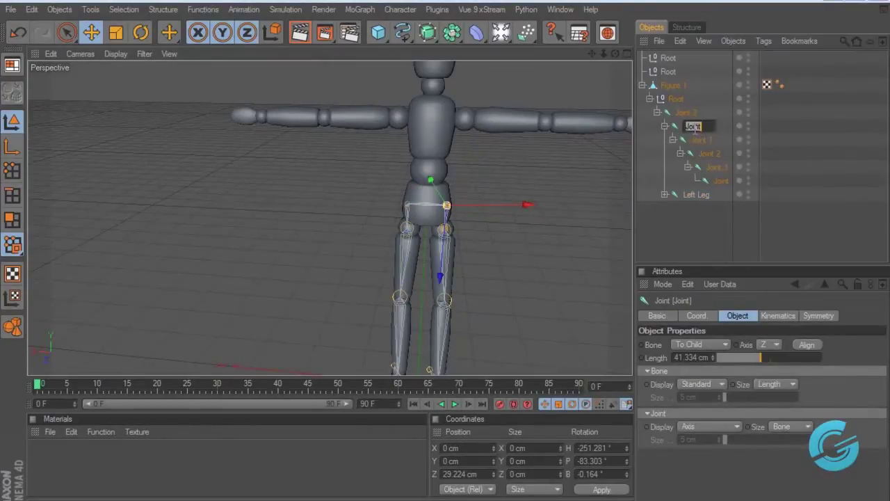
pyautogui.write('Right Leg')
pyautogui.press('Return')
pyautogui.click(666, 126)
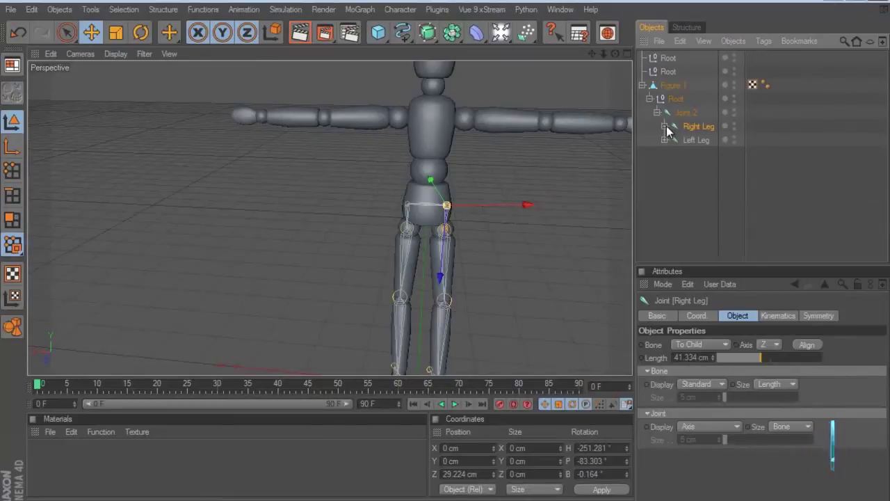
# Rename Joint.2, the pelvis joint above both legs, as Main Joint.
pyautogui.click(685, 112)
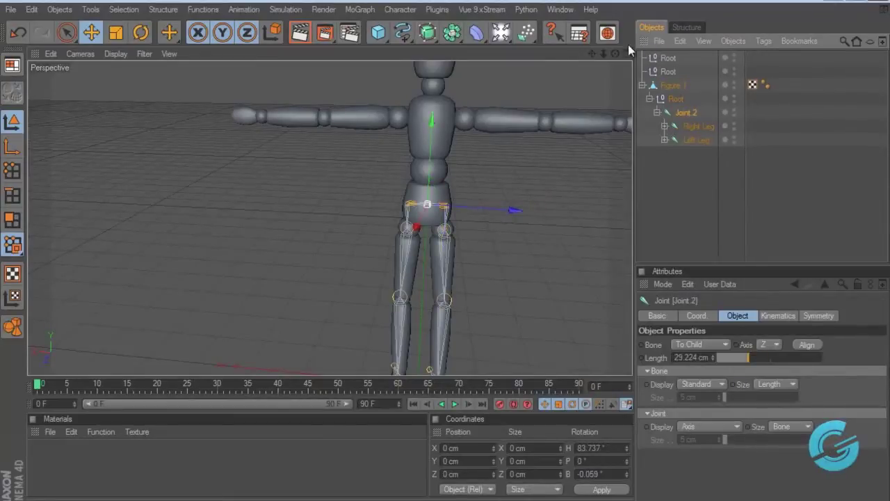
pyautogui.doubleClick(685, 113)
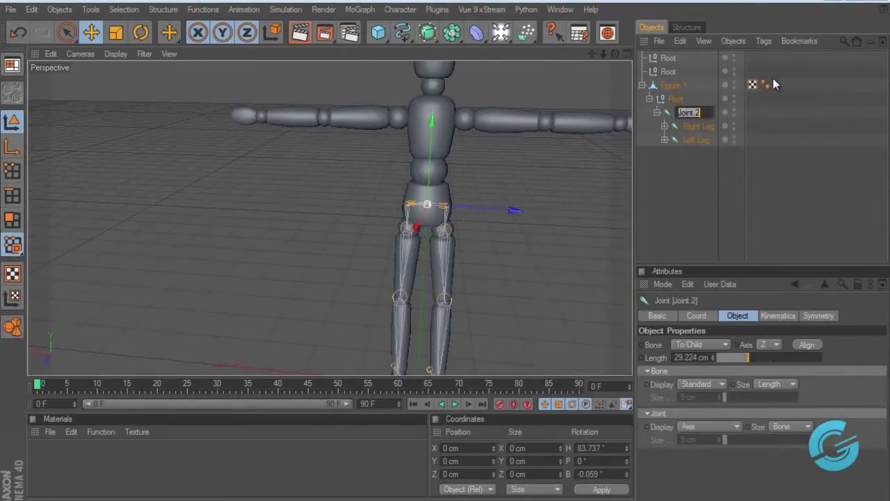
pyautogui.write('Main')
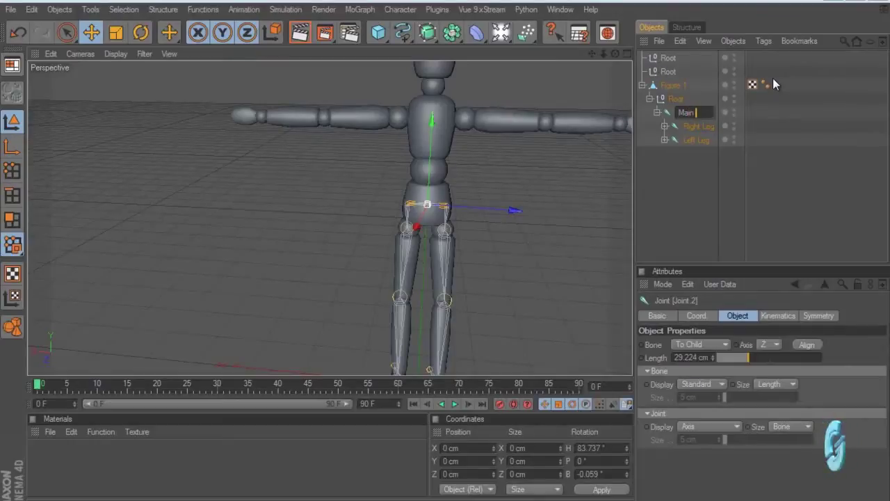
pyautogui.write(' Joint')
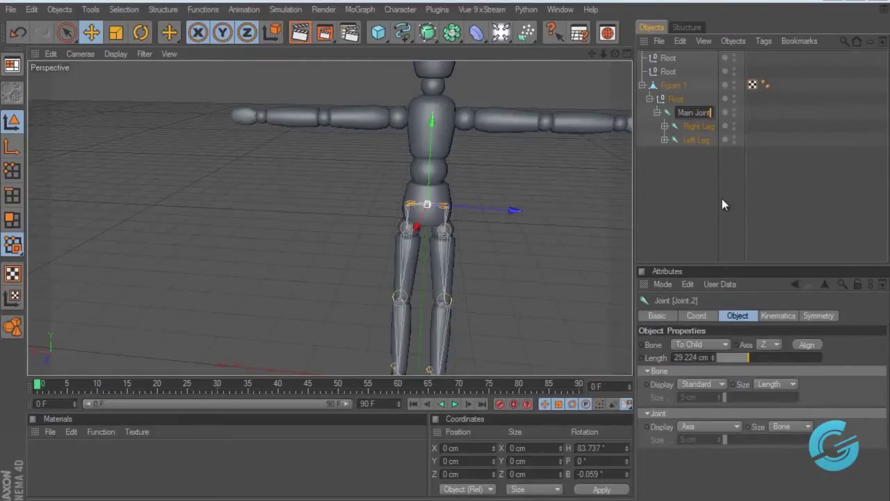
pyautogui.press('Return')
# Check which side of the figure the Right Leg and Left Leg joints are on.
pyautogui.moveTo(615, 54); pyautogui.dragTo(450, 247)
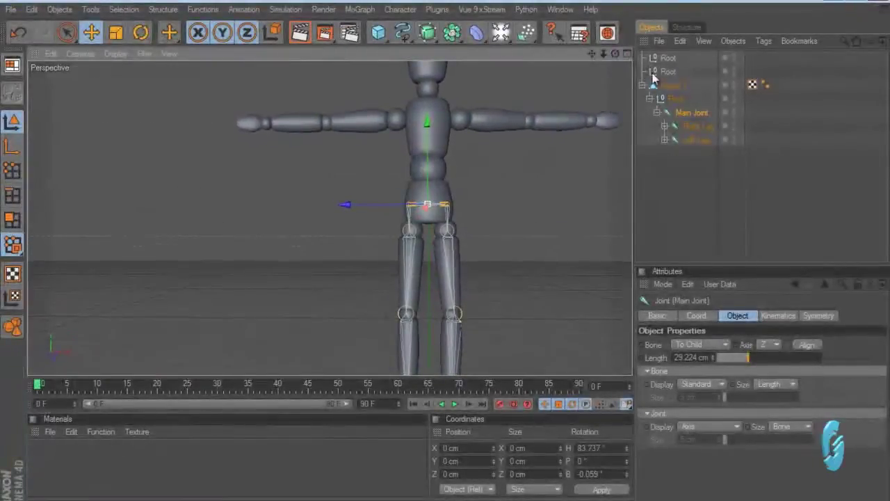
pyautogui.click(703, 127)
pyautogui.click(702, 136)
pyautogui.click(699, 127)
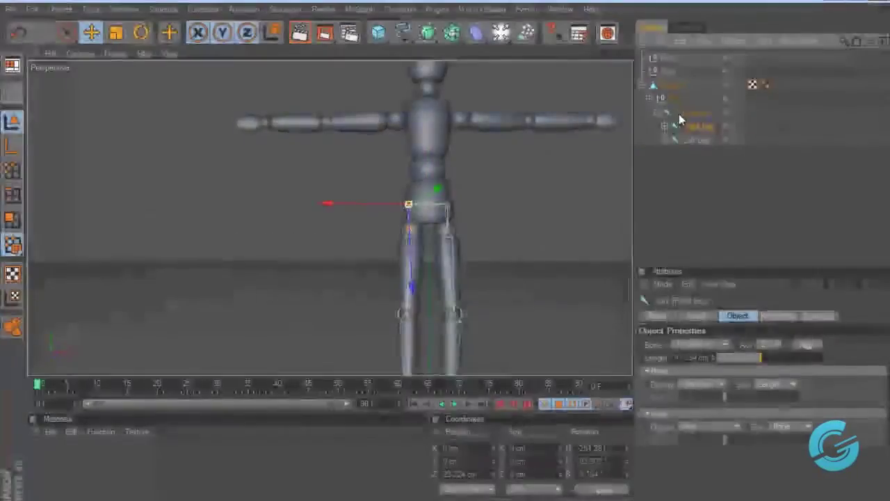
# Select the Root null above Main Joint as the parent and activate the Joint Tool for the torso.
pyautogui.click(675, 100)
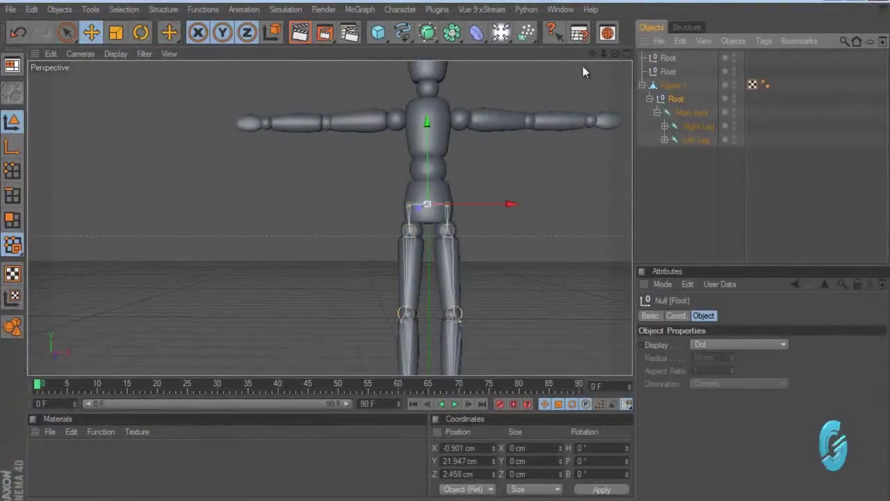
pyautogui.scroll(-3, 444, 252)
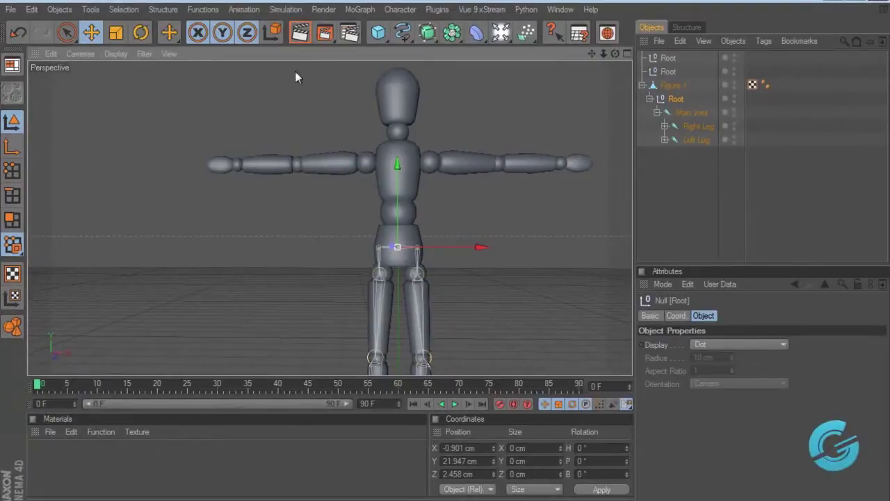
pyautogui.moveTo(170, 36); pyautogui.dragTo(220, 73)
pyautogui.moveTo(591, 56); pyautogui.dragTo(562, 40)
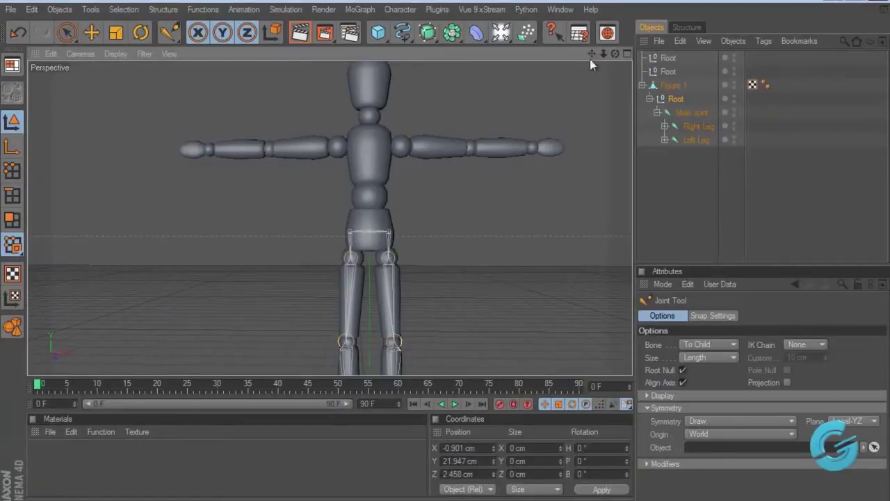
# Try to place a spine joint at the waist with Draw symmetry on, and undo the placement.
pyautogui.keyDown('ctrl'); pyautogui.click(370, 197); pyautogui.keyUp('ctrl')
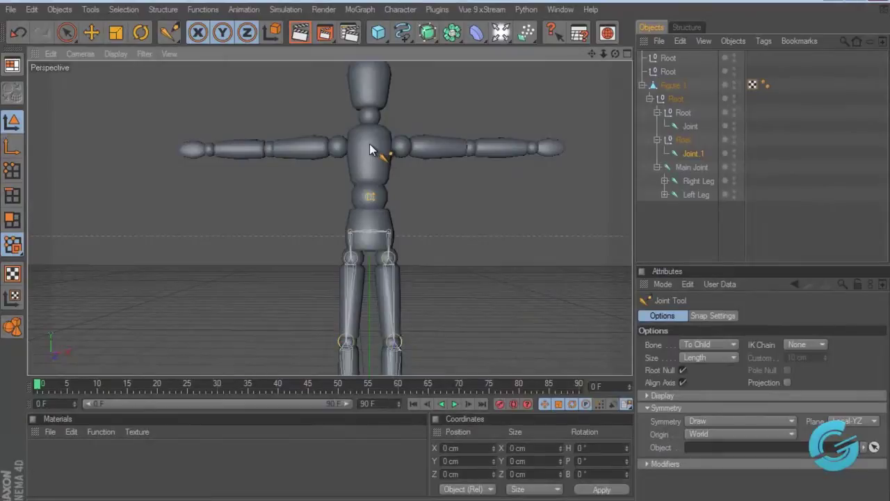
pyautogui.hotkey('ctrl', 'z')
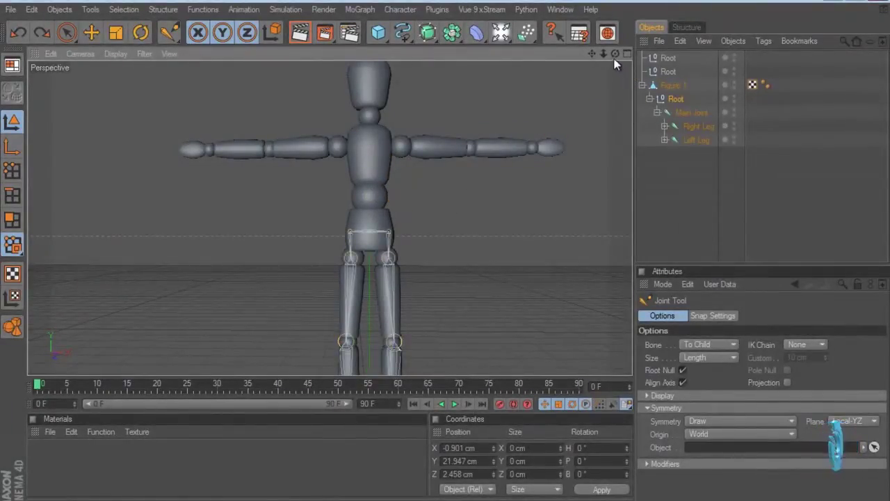
# Set the Joint Tool's symmetry to None.
pyautogui.moveTo(615, 56); pyautogui.dragTo(737, 300)
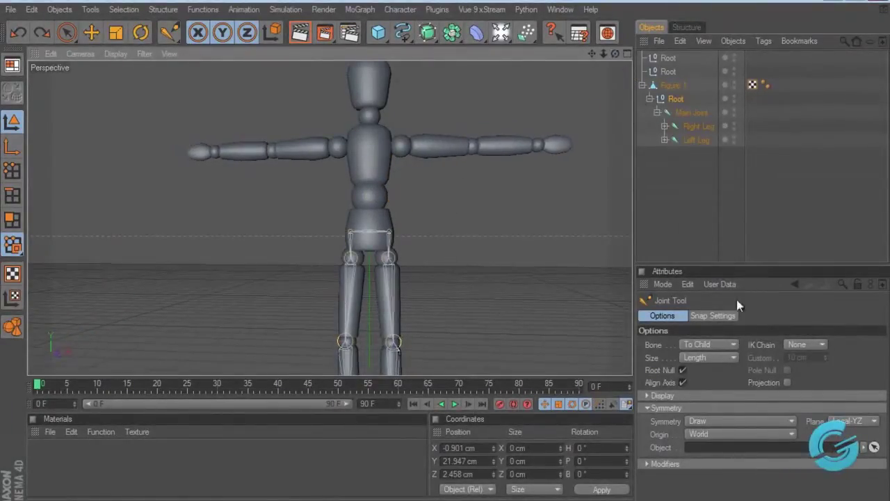
pyautogui.click(728, 422)
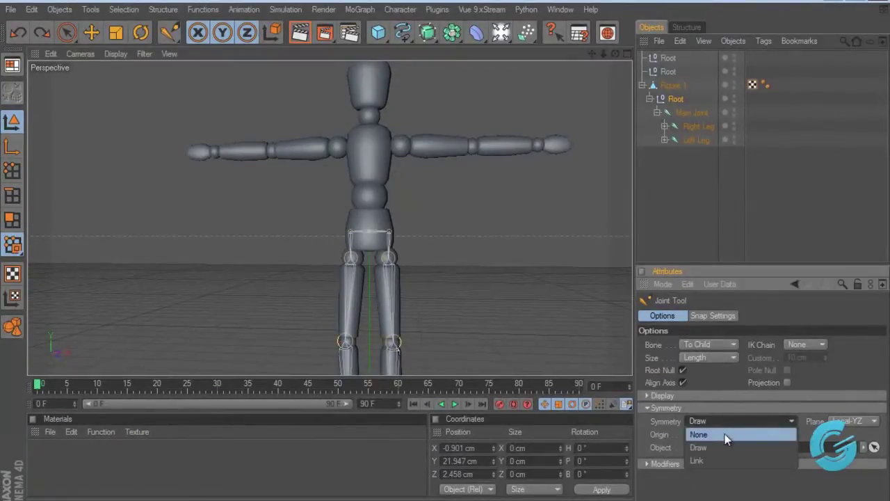
pyautogui.click(727, 435)
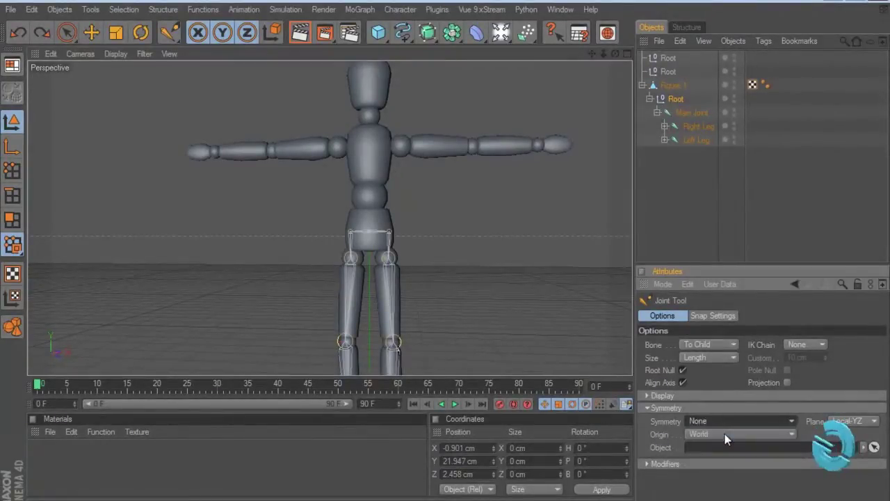
# Place a chain of three spine joints from the pelvis through the waist to the chest, and select its Root null.
pyautogui.keyDown('ctrl'); pyautogui.click(367, 219); pyautogui.keyUp('ctrl')
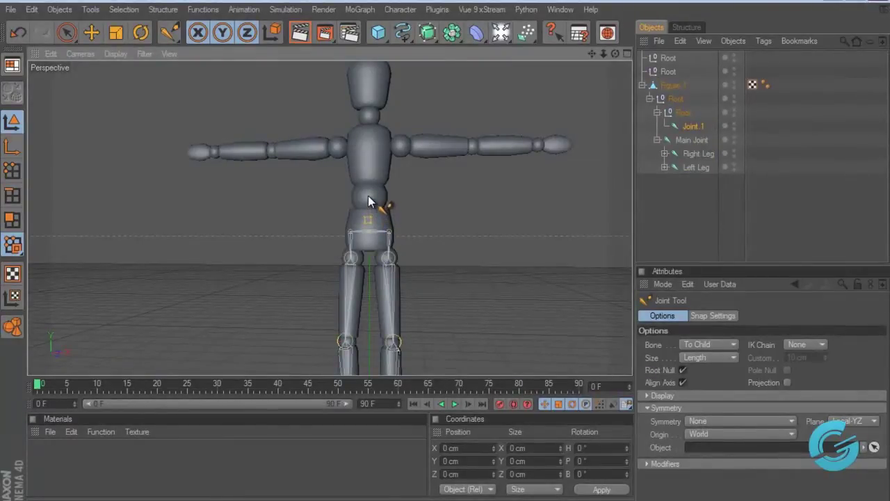
pyautogui.keyDown('ctrl'); pyautogui.click(368, 196); pyautogui.keyUp('ctrl')
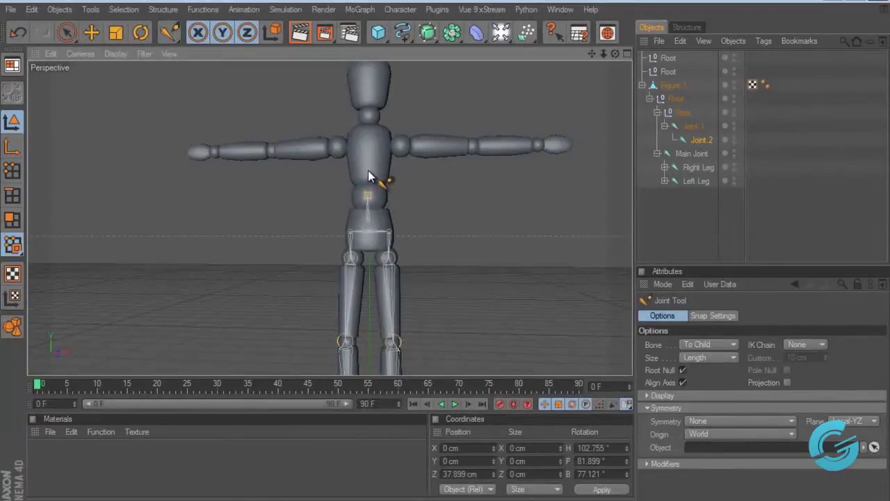
pyautogui.keyDown('ctrl'); pyautogui.click(369, 170); pyautogui.keyUp('ctrl')
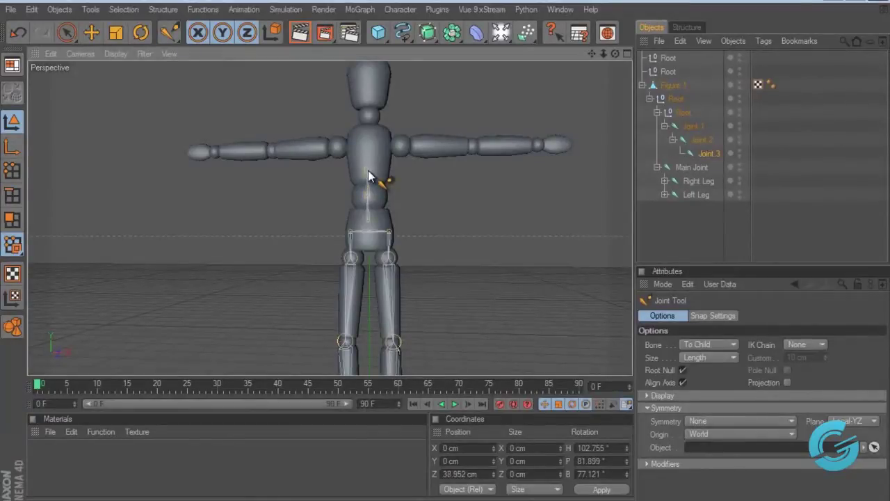
pyautogui.click(681, 112)
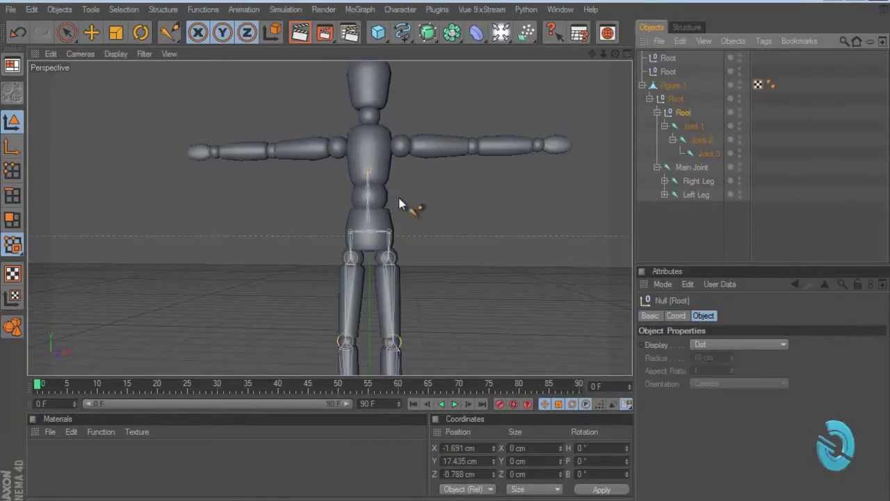
# Rename the spine chain's first joint as Spine and make it a child of Main Joint.
pyautogui.click(665, 126)
pyautogui.click(664, 127)
pyautogui.doubleClick(694, 127)
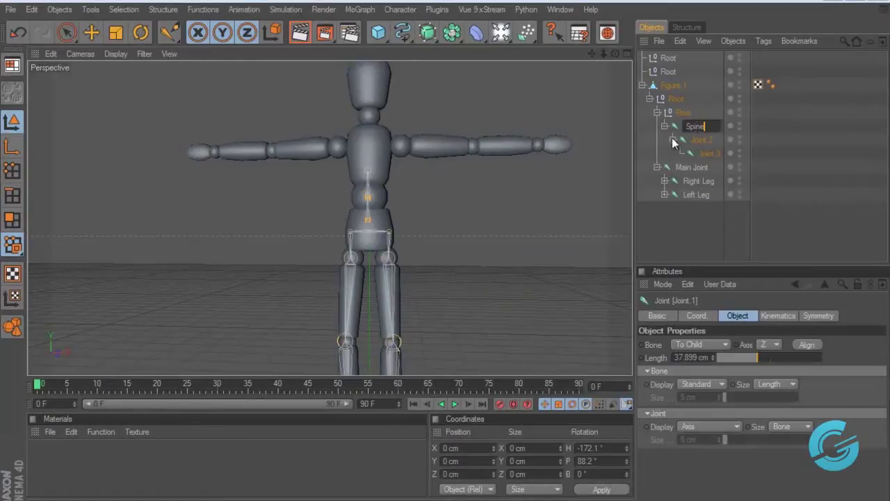
pyautogui.press('Return')
pyautogui.click(664, 126)
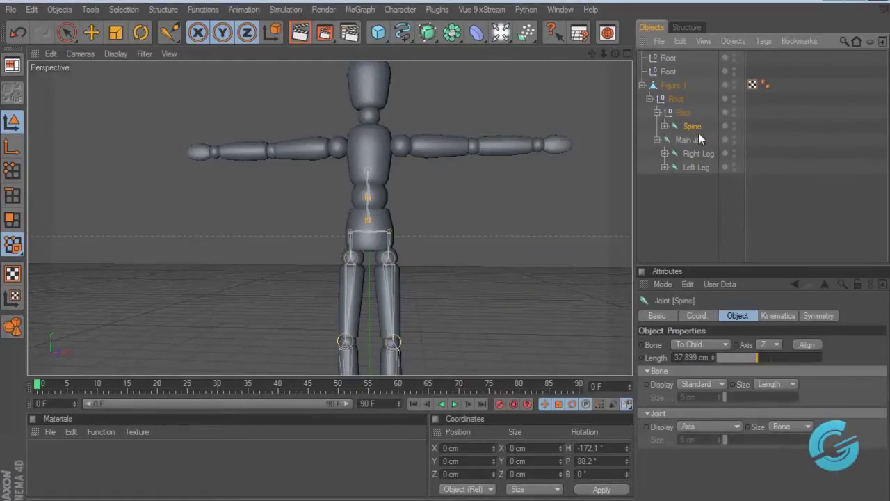
pyautogui.moveTo(685, 131); pyautogui.dragTo(688, 142)
pyautogui.moveTo(689, 138); pyautogui.dragTo(689, 140)
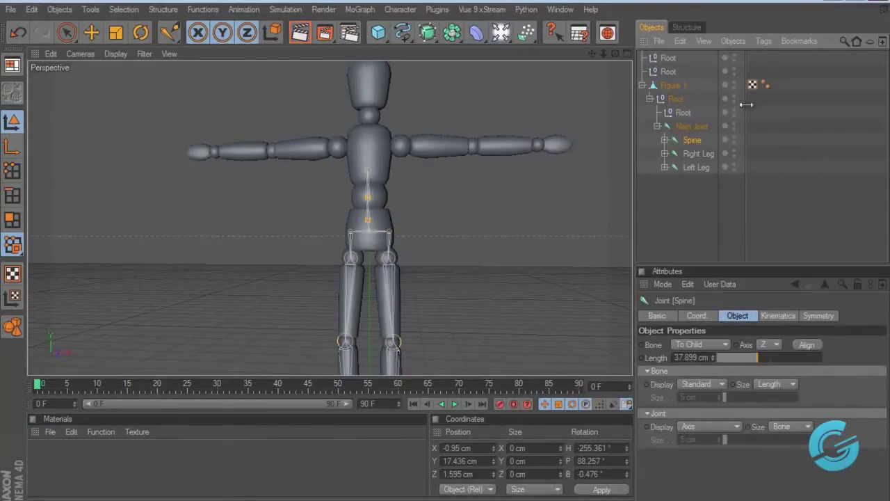
# Select the empty Root null above Main Joint and place a joint in the middle of the upper chest.
pyautogui.click(693, 128)
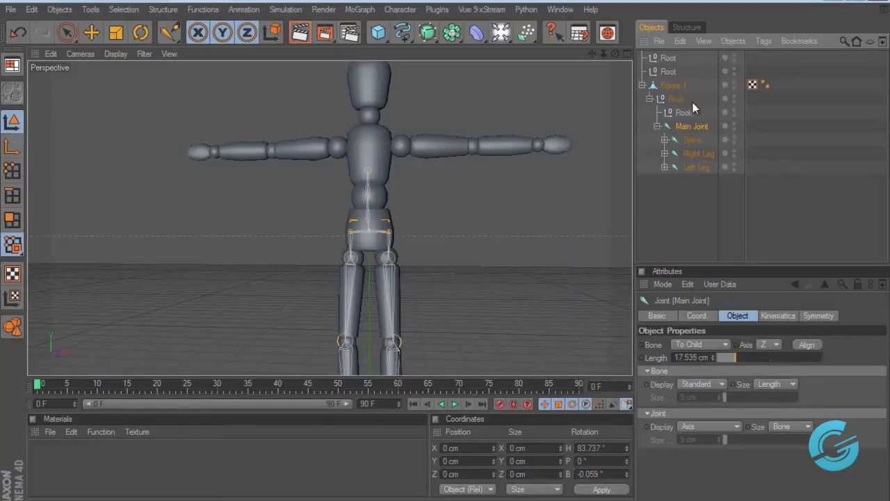
pyautogui.click(676, 99)
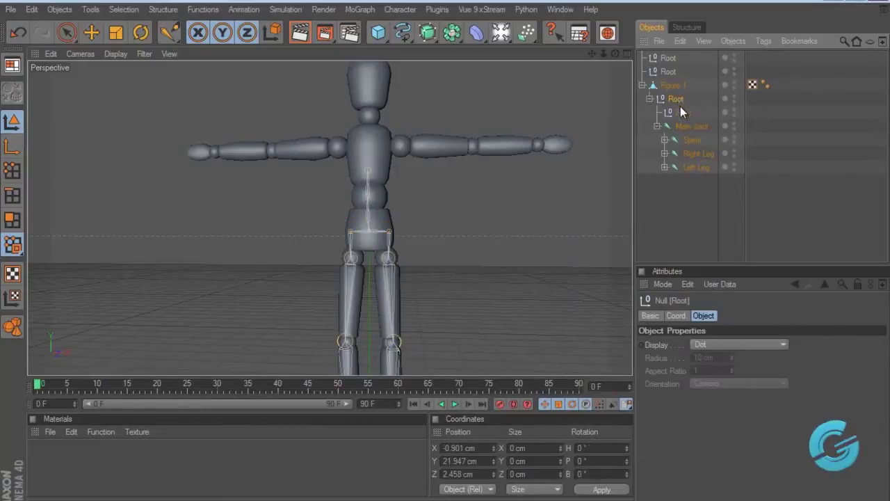
pyautogui.click(691, 128)
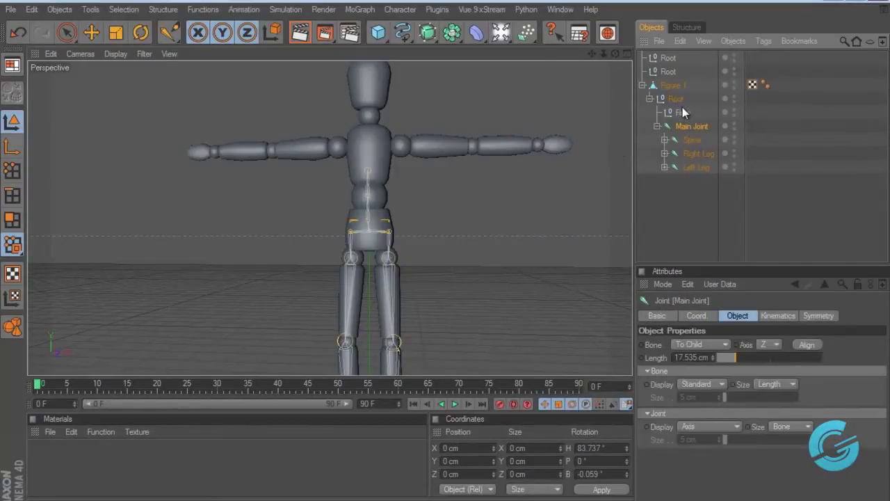
pyautogui.click(671, 84)
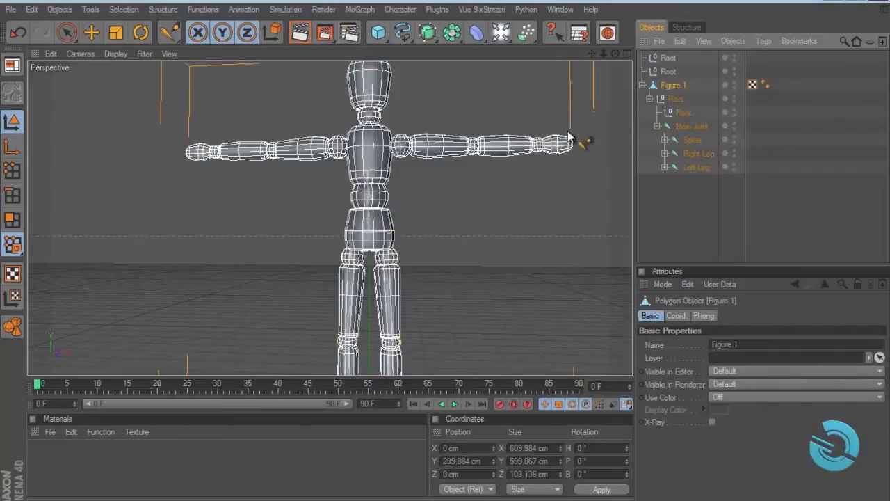
pyautogui.click(682, 113)
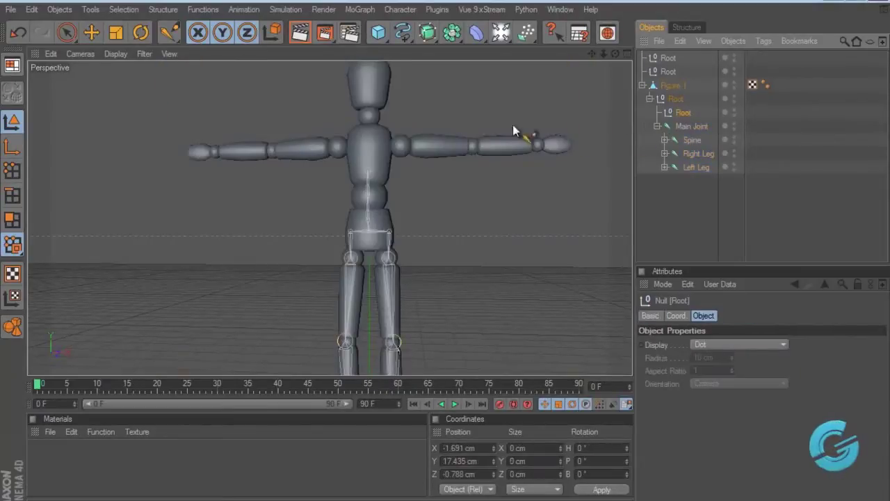
pyautogui.keyDown('ctrl'); pyautogui.click(369, 144); pyautogui.keyUp('ctrl')
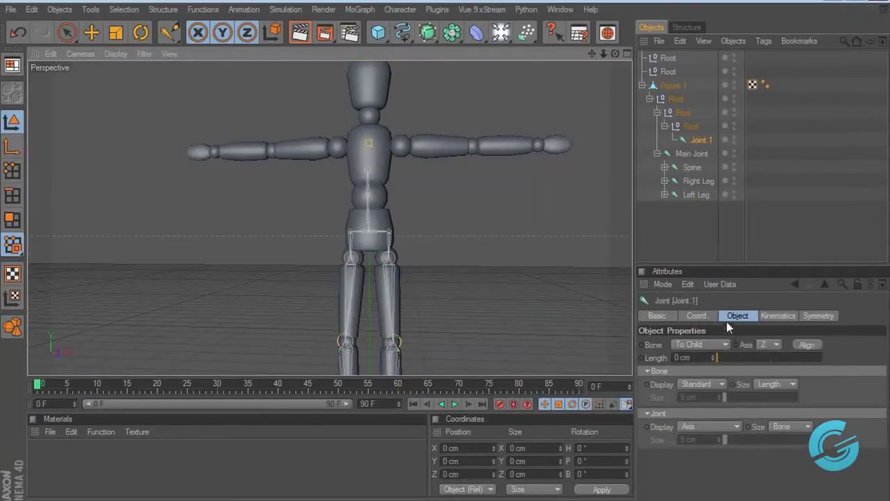
# Set the Joint Tool's symmetry to Draw.
pyautogui.click(166, 32)
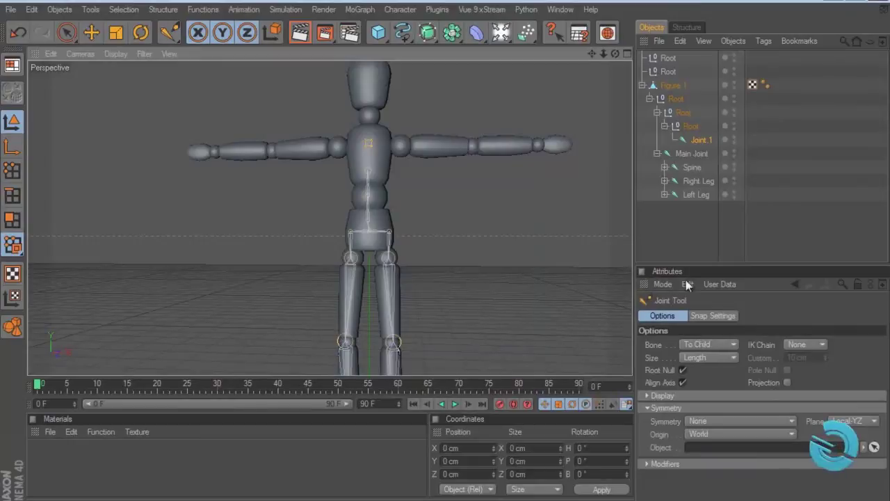
pyautogui.click(738, 422)
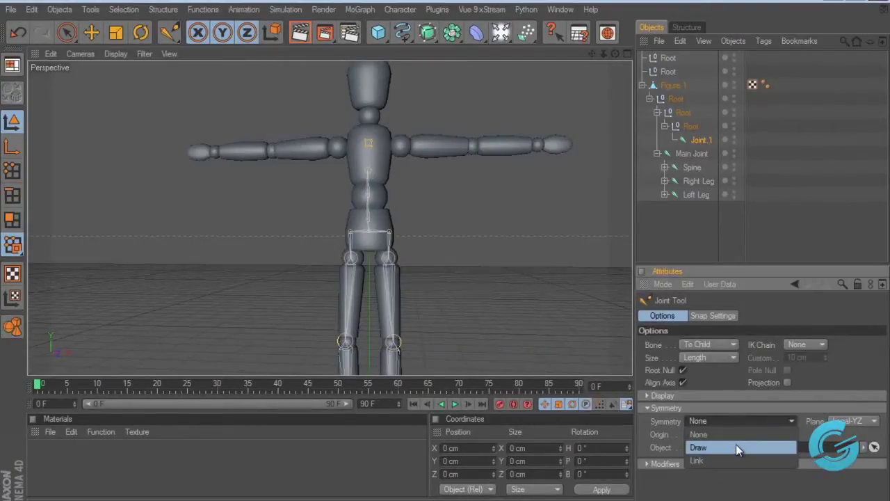
pyautogui.click(736, 448)
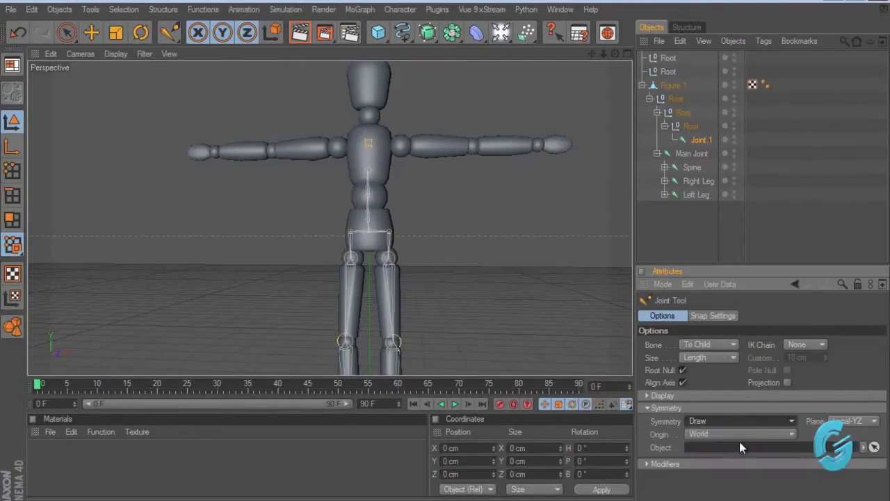
# Place mirrored arm joints at the shoulder, elbow, wrist and fingertip, continuing from the chest joint.
pyautogui.keyDown('ctrl'); pyautogui.click(401, 141); pyautogui.keyUp('ctrl')
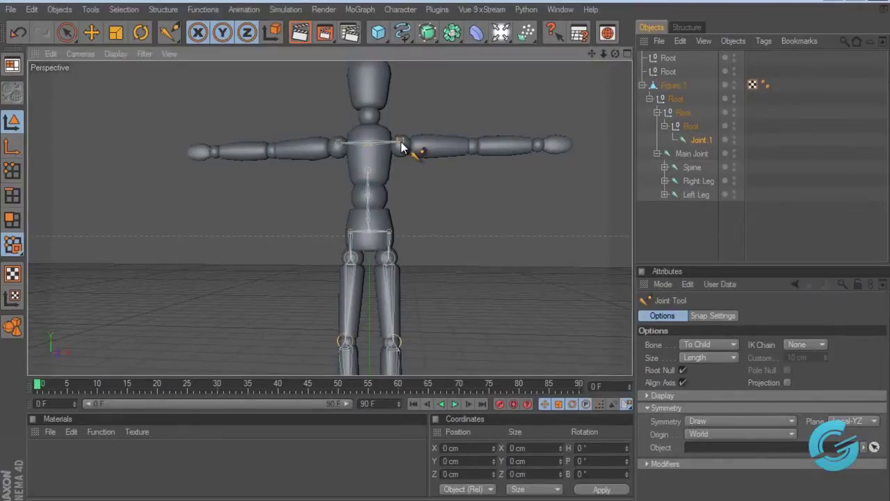
pyautogui.keyDown('ctrl'); pyautogui.click(471, 149); pyautogui.keyUp('ctrl')
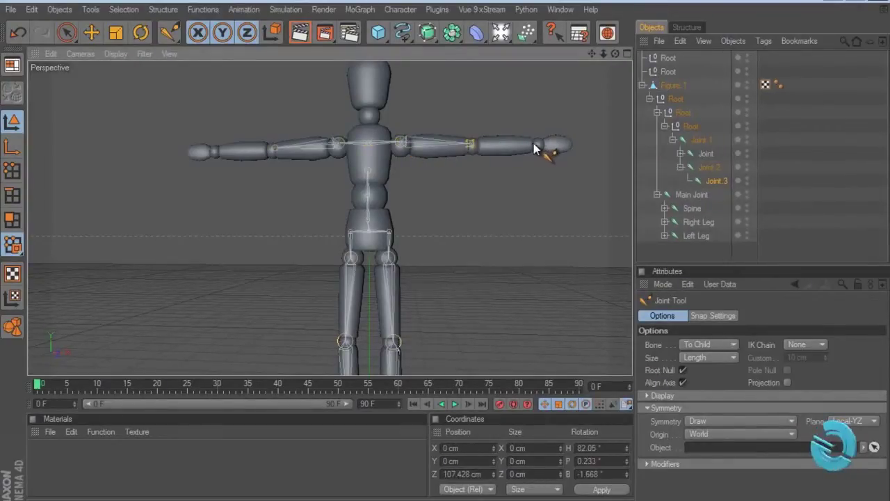
pyautogui.keyDown('ctrl'); pyautogui.click(539, 144); pyautogui.keyUp('ctrl')
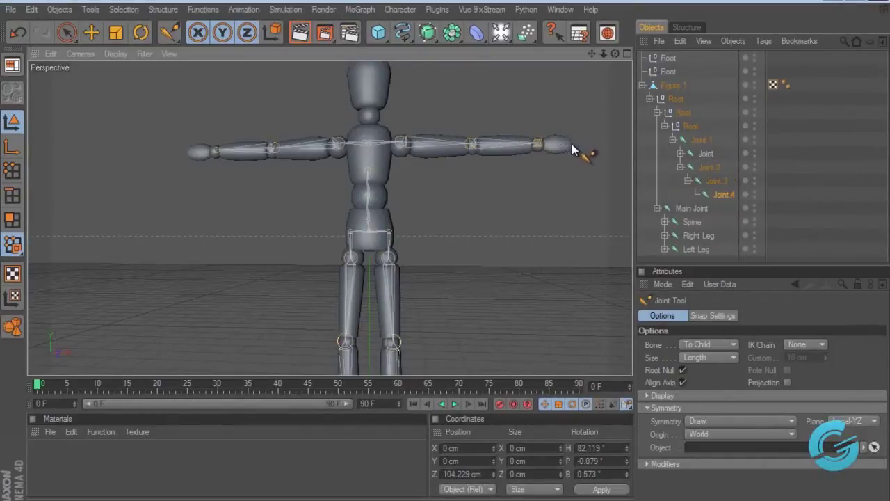
pyautogui.keyDown('ctrl'); pyautogui.click(569, 144); pyautogui.keyUp('ctrl')
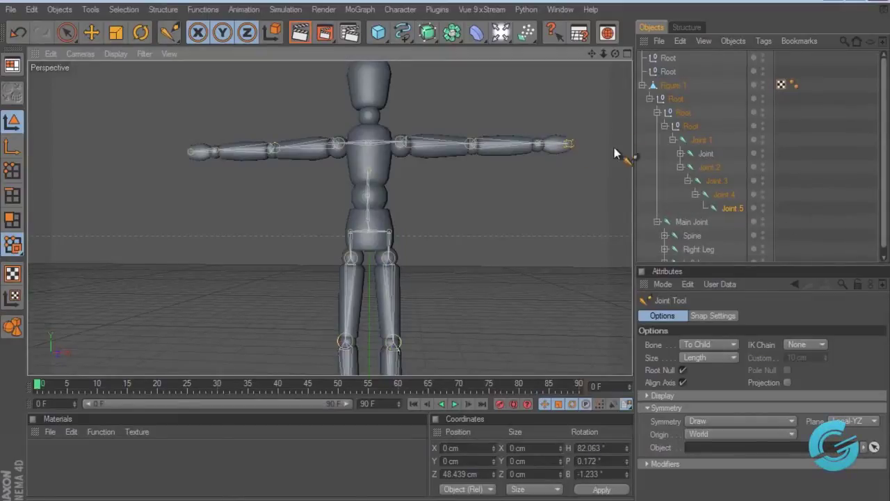
# Rename the mirrored shoulder joint under the chest joint as Right Arm.
pyautogui.click(706, 154)
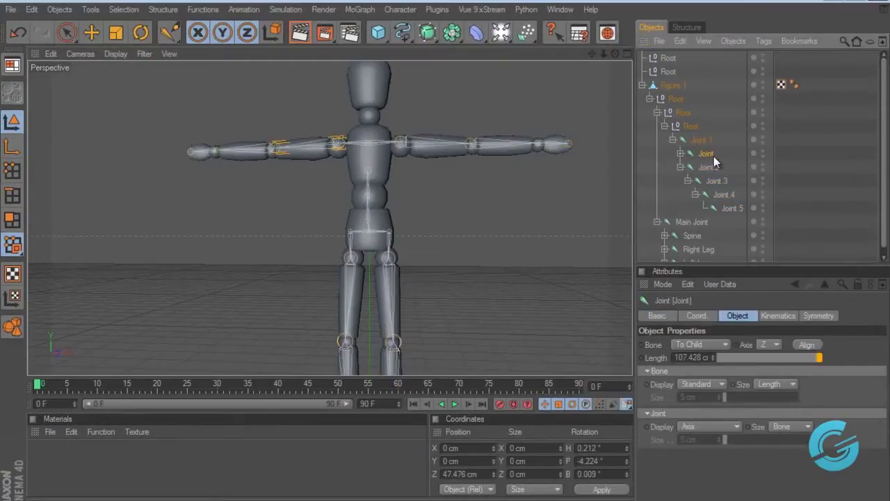
pyautogui.moveTo(615, 53); pyautogui.dragTo(445, 253)
pyautogui.doubleClick(712, 159)
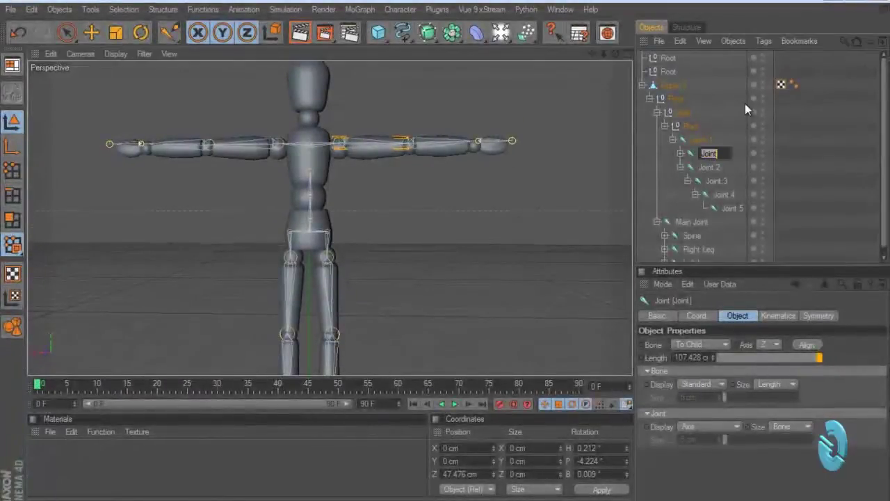
pyautogui.write('Right_Arm')
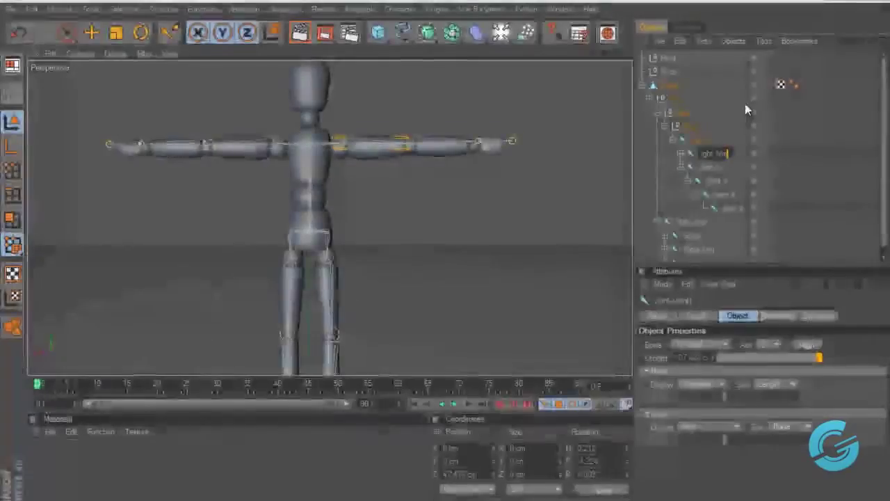
pyautogui.press('Return')
# Rename the opposite shoulder joint, Joint.2, as Left Arm.
pyautogui.click(711, 168)
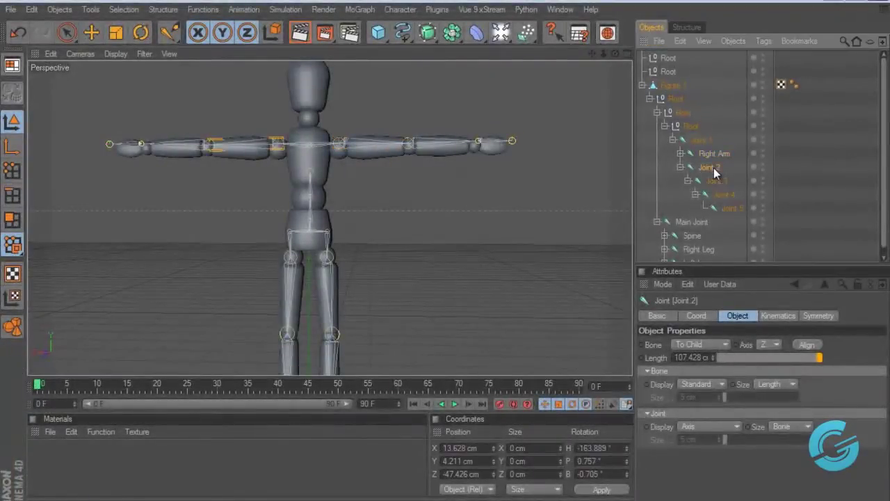
pyautogui.doubleClick(714, 169)
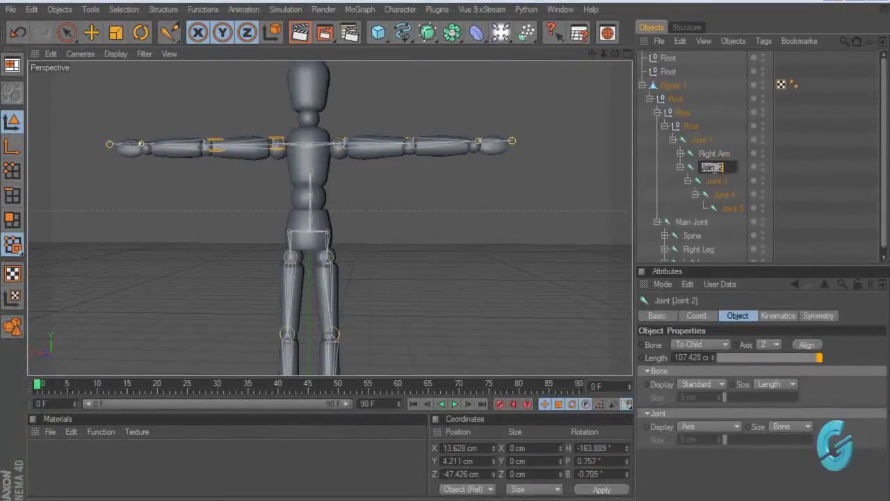
pyautogui.write('Left Arm')
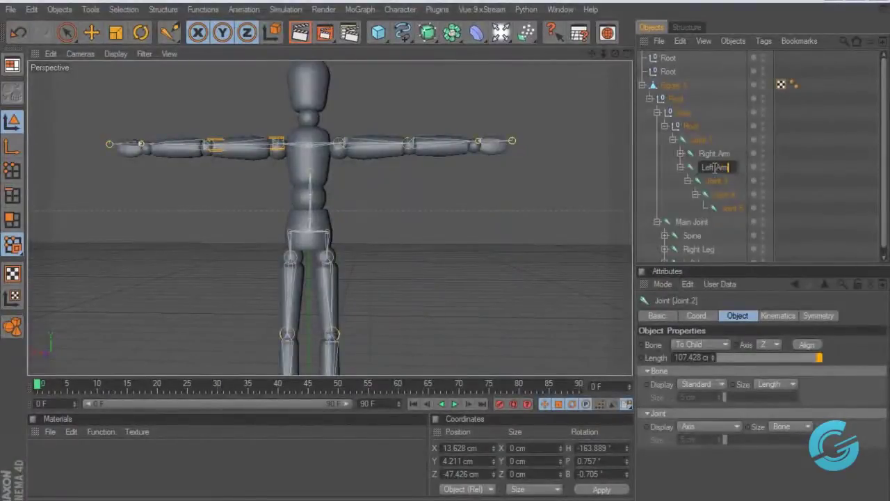
pyautogui.press('Return')
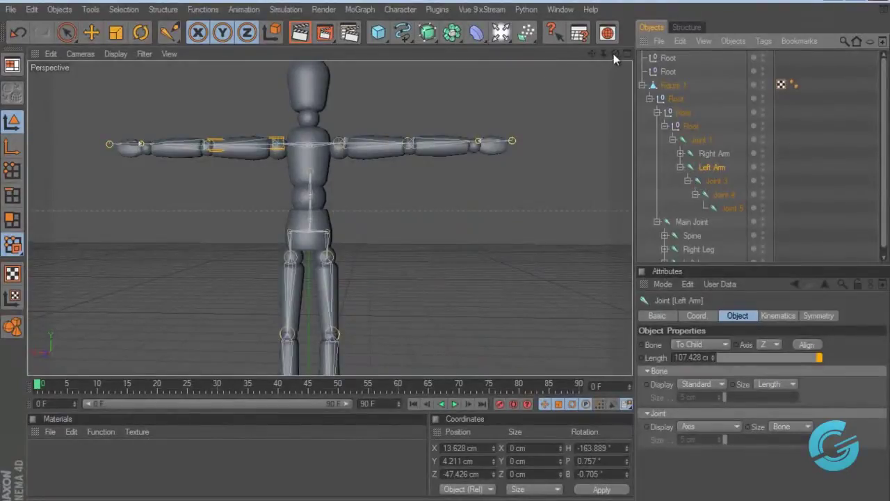
# Move the Left Arm's elbow joint along X into the elbow, and the wrist joint about 10.6 cm along X into the wrist.
pyautogui.moveTo(614, 54); pyautogui.dragTo(451, 253)
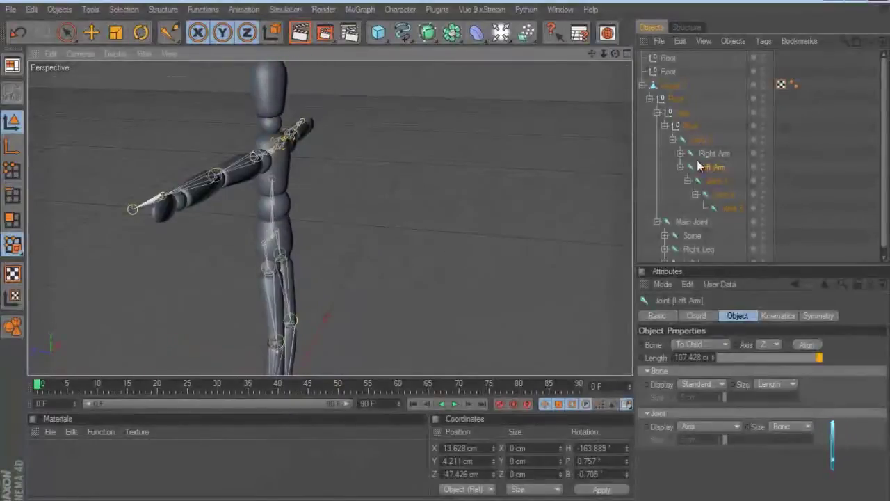
pyautogui.click(714, 180)
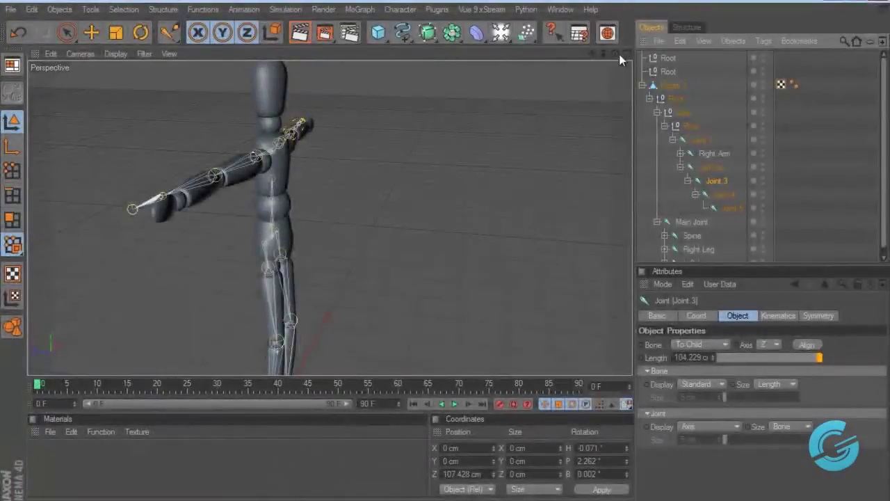
pyautogui.moveTo(619, 54); pyautogui.dragTo(447, 252)
pyautogui.click(91, 32)
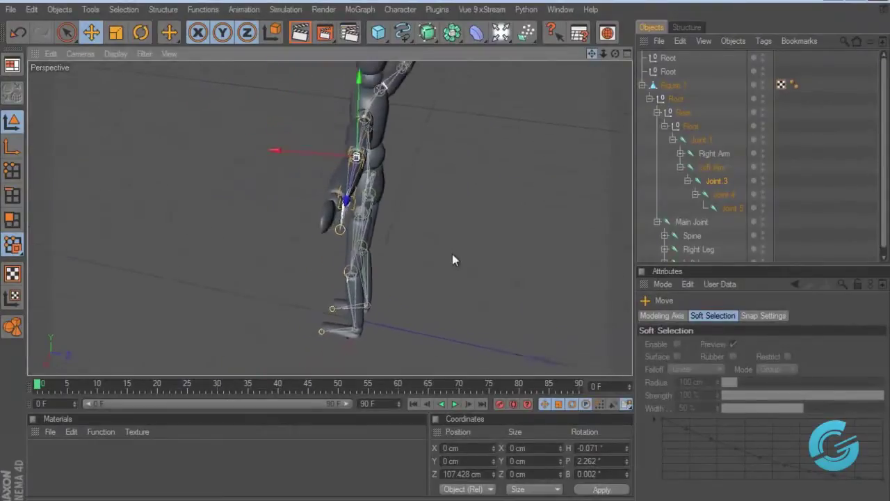
pyautogui.keyDown('alt'); pyautogui.moveTo(453, 258); pyautogui.dragTo(464, 162); pyautogui.keyUp('alt')
pyautogui.scroll(3, 464, 156)
pyautogui.moveTo(338, 162); pyautogui.dragTo(332, 162)
pyautogui.click(724, 194)
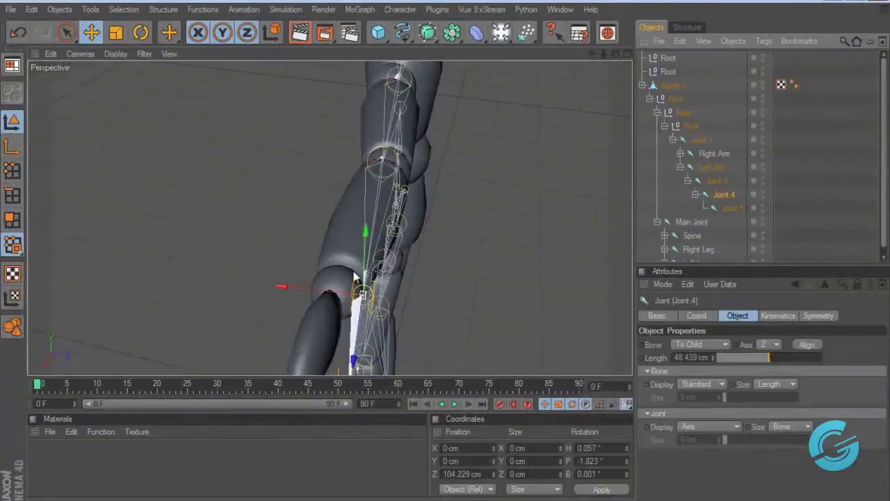
pyautogui.moveTo(297, 295); pyautogui.dragTo(445, 256)
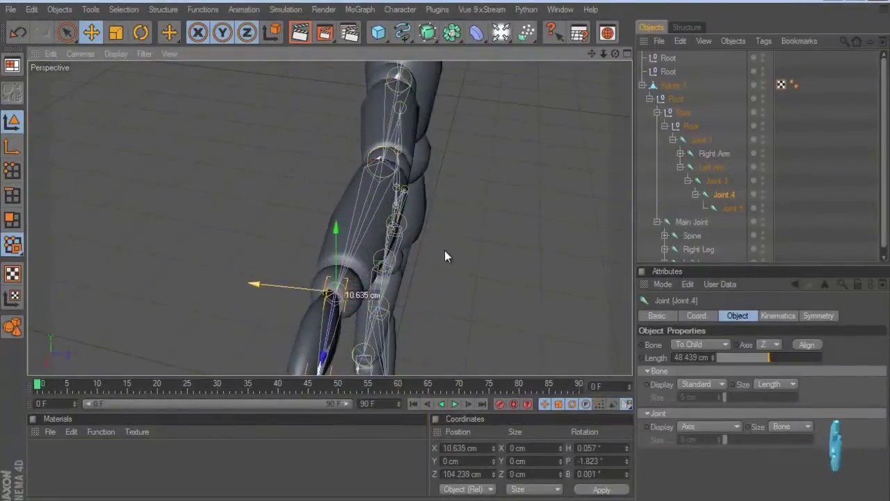
# Move the Left Arm's end joint to the tip of the hand, at about X 6.3, Y -2.8, Z 44.9 cm.
pyautogui.click(732, 206)
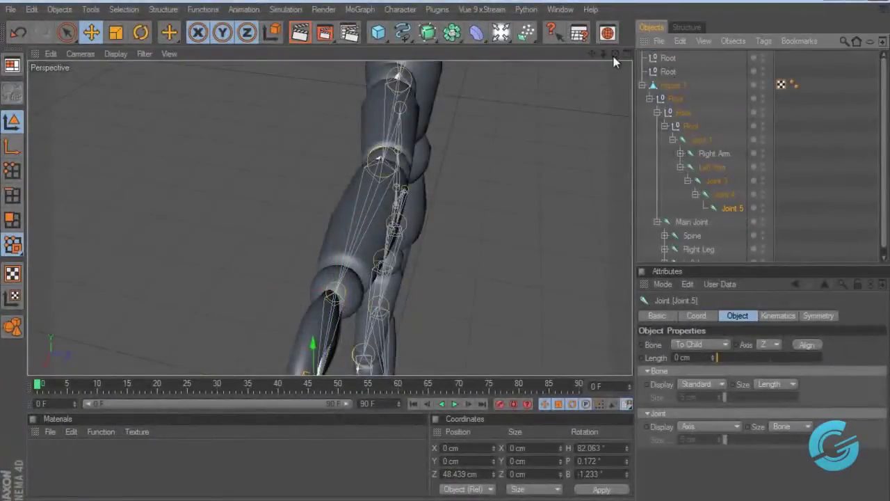
pyautogui.moveTo(593, 55); pyautogui.dragTo(448, 240)
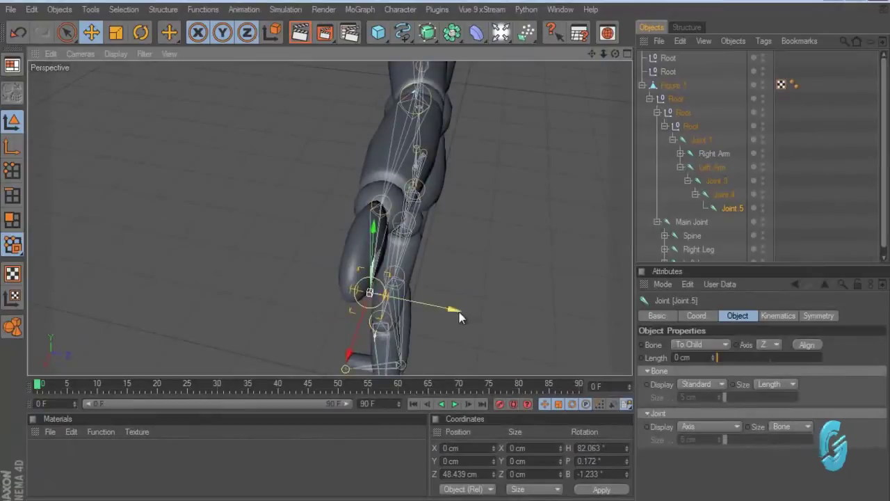
pyautogui.moveTo(459, 312); pyautogui.dragTo(431, 274)
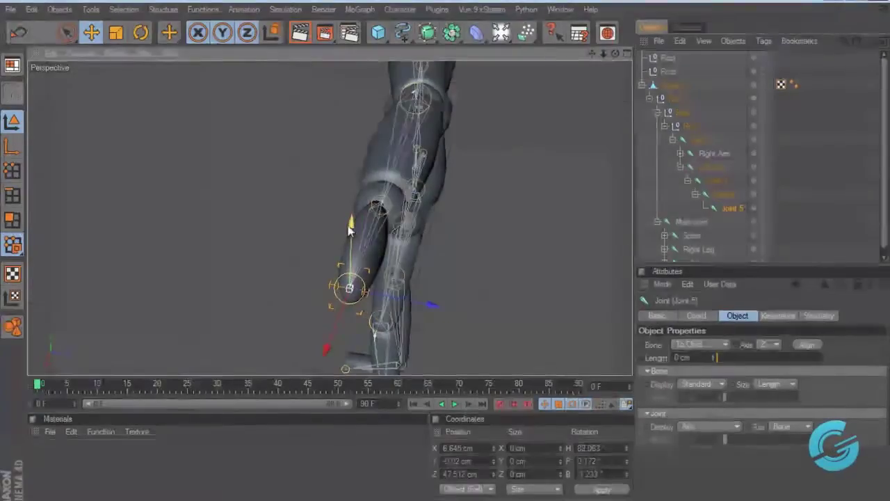
pyautogui.moveTo(351, 226); pyautogui.dragTo(446, 251)
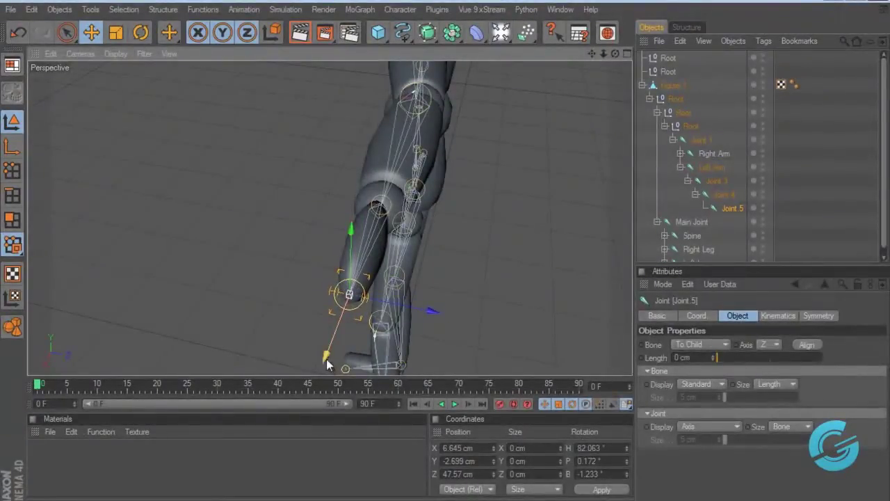
pyautogui.moveTo(615, 54); pyautogui.dragTo(445, 250)
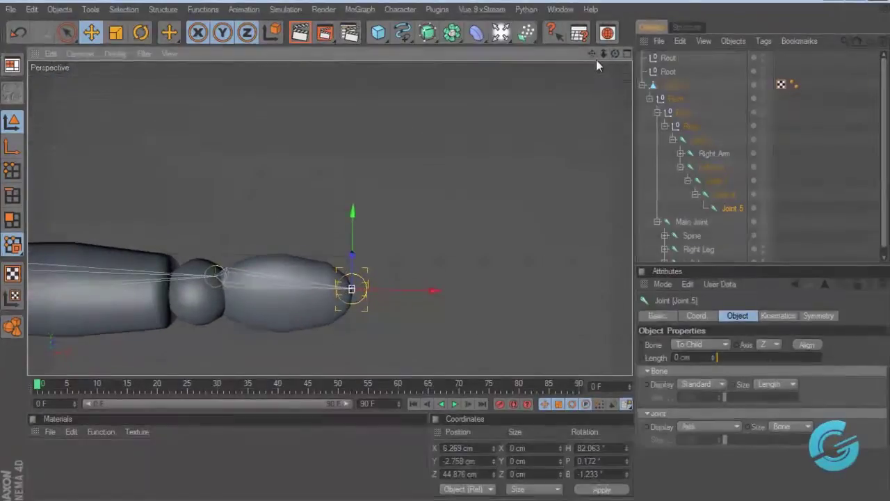
# Center the Left Arm's wrist joint in the wrist ball, moving it back about 5.9 cm along Z and lower along Y, and select the end joint.
pyautogui.click(729, 194)
pyautogui.moveTo(272, 274); pyautogui.dragTo(253, 275)
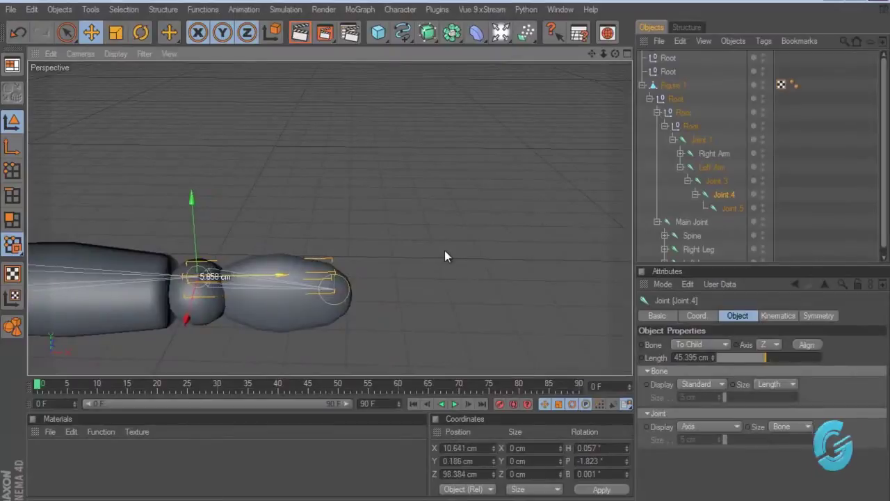
pyautogui.moveTo(190, 201); pyautogui.dragTo(190, 211)
pyautogui.click(729, 208)
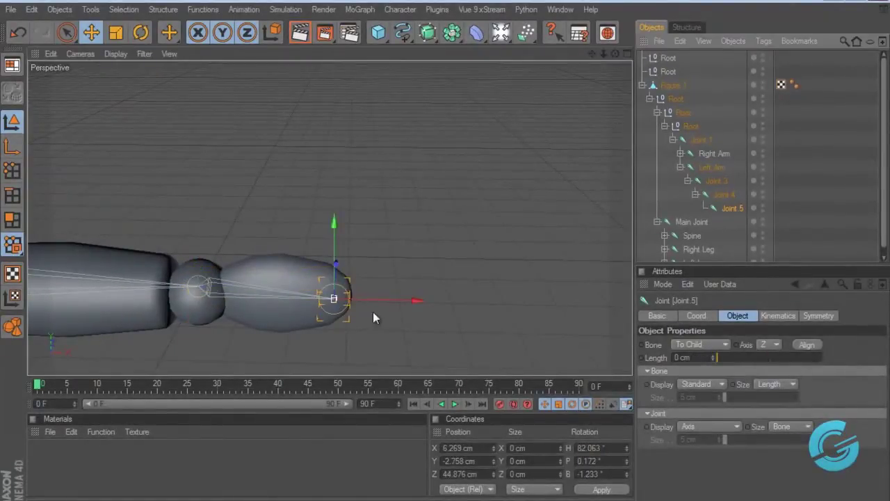
# Nudge the Left Arm's end joint along X to the hand tip, and shift its shoulder joint to about X 12, Y 0.5, Z -41.9 cm.
pyautogui.moveTo(414, 300); pyautogui.dragTo(423, 299)
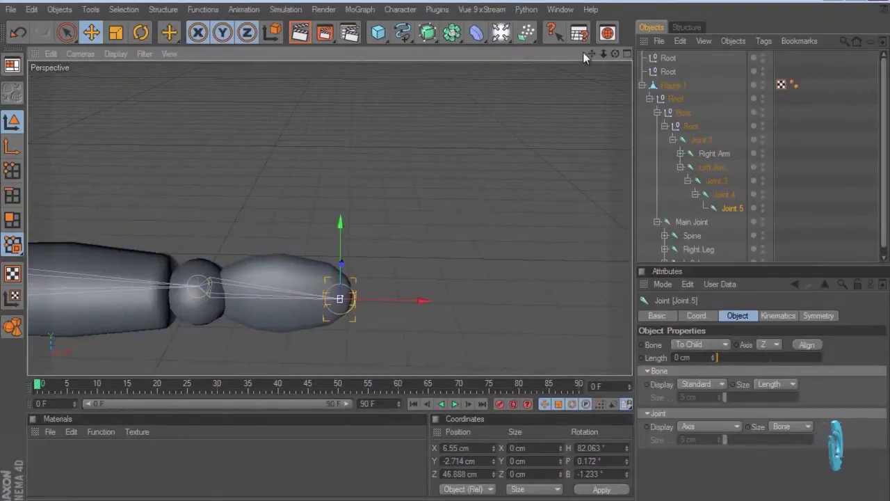
pyautogui.scroll(5, 447, 252)
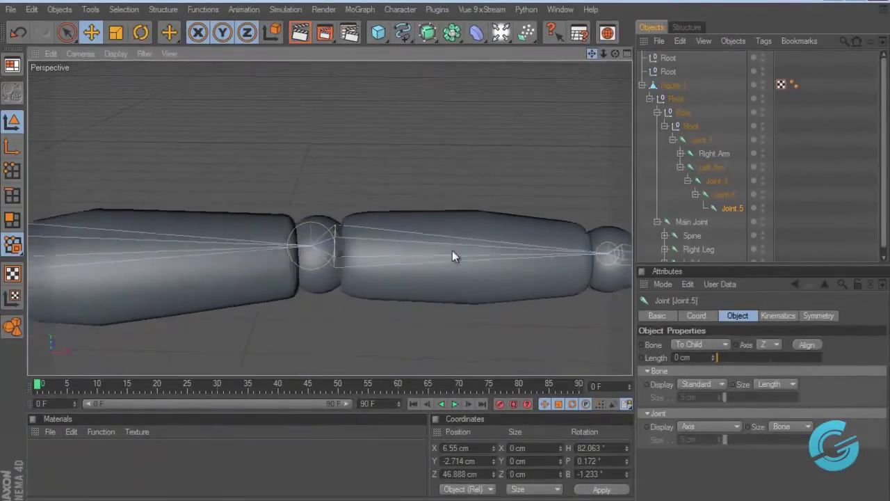
pyautogui.moveTo(452, 251); pyautogui.dragTo(446, 250)
pyautogui.click(710, 168)
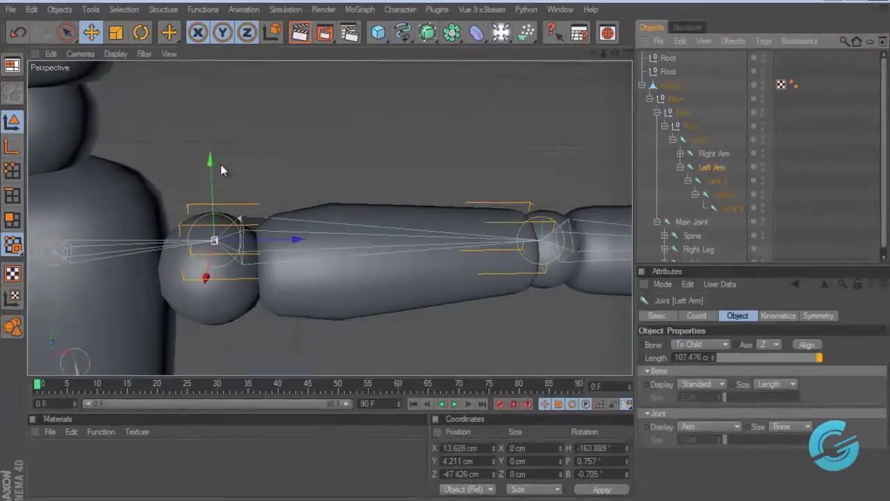
pyautogui.moveTo(278, 241); pyautogui.dragTo(259, 240)
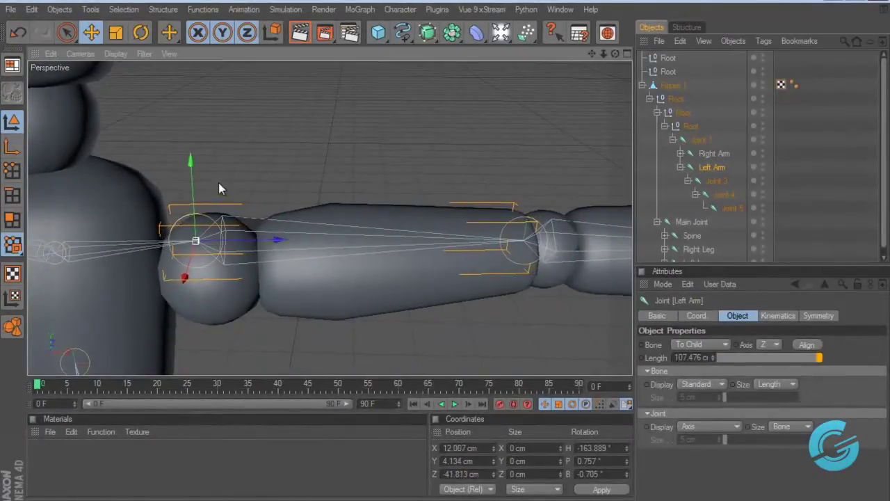
pyautogui.moveTo(190, 161); pyautogui.dragTo(191, 171)
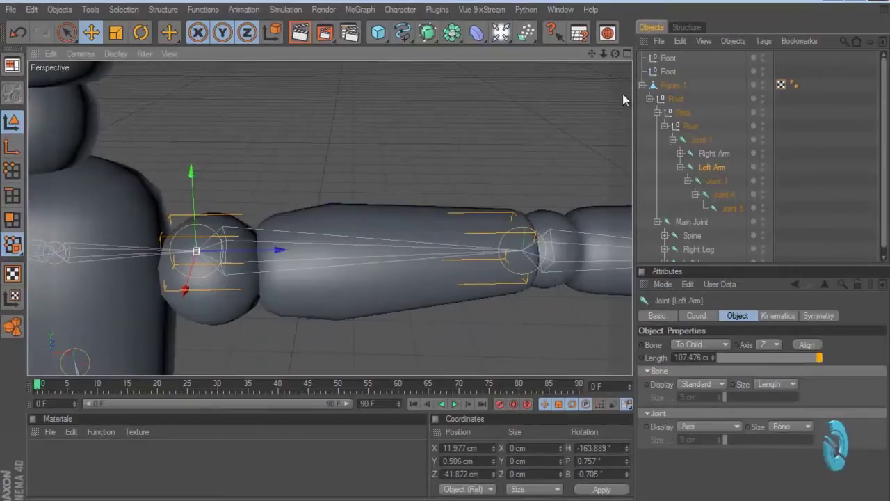
# Move the Left Arm's elbow joint, Joint.3, about 4.3 cm outward along Z into the elbow ball.
pyautogui.moveTo(592, 54); pyautogui.dragTo(415, 33)
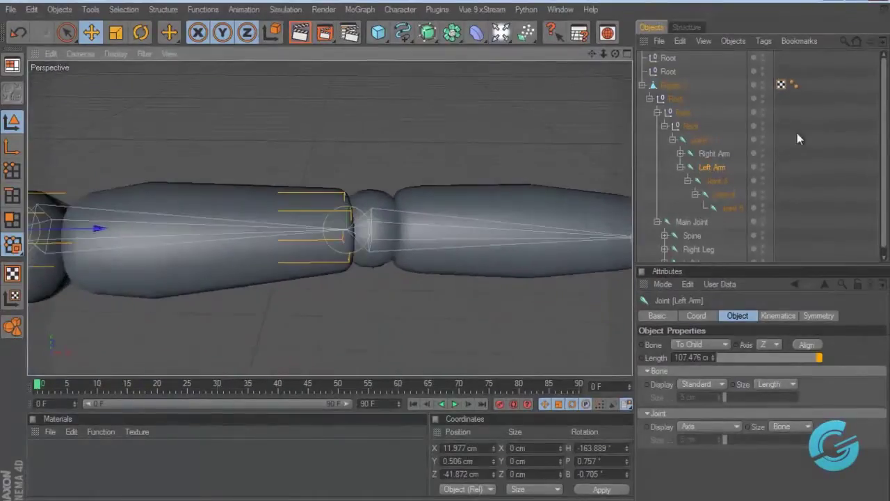
pyautogui.click(712, 182)
pyautogui.moveTo(429, 228); pyautogui.dragTo(446, 251)
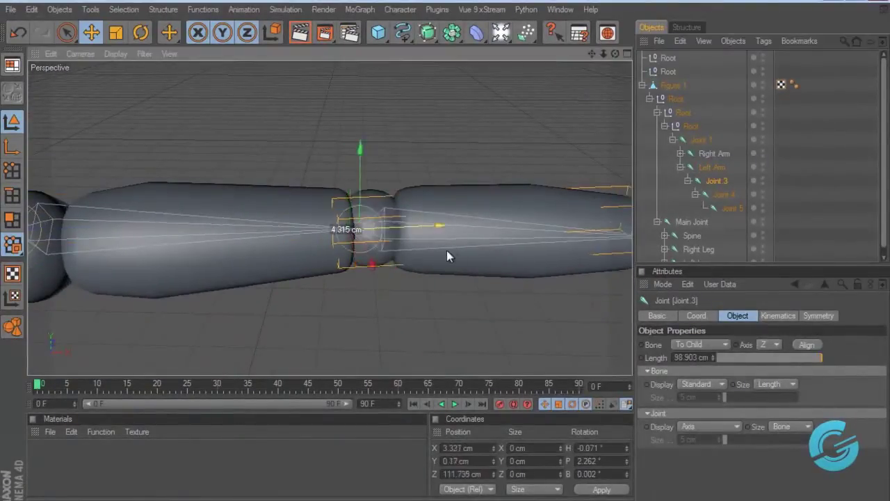
# Slide the Left Arm's wrist joint back along Z into the wrist ball, and raise its end joint to about Y 2.2 cm.
pyautogui.moveTo(591, 54); pyautogui.dragTo(431, 250)
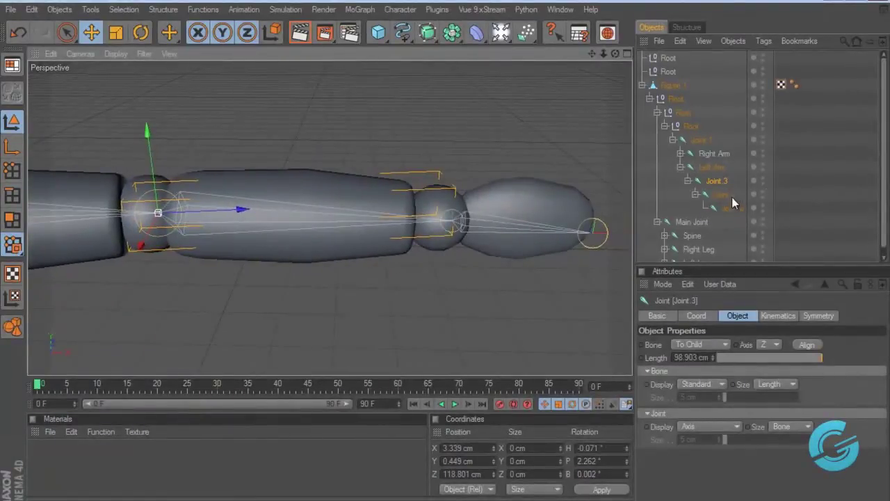
pyautogui.click(726, 196)
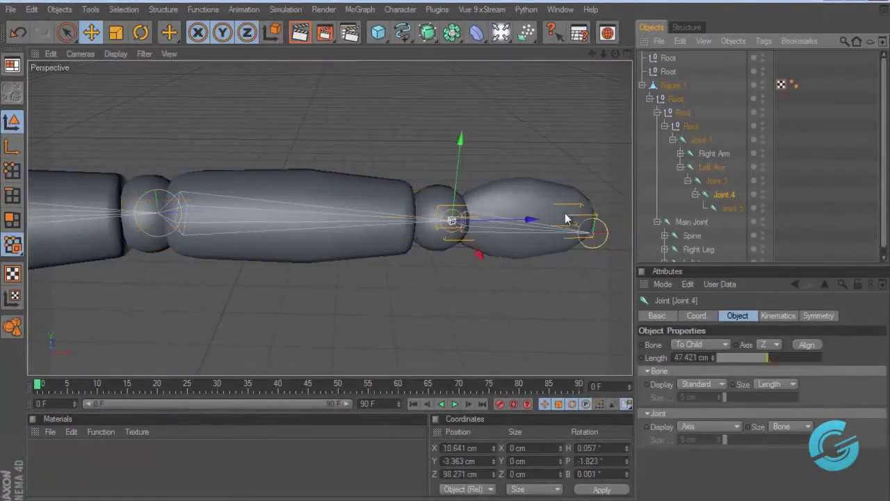
pyautogui.moveTo(523, 219); pyautogui.dragTo(438, 250)
pyautogui.click(731, 209)
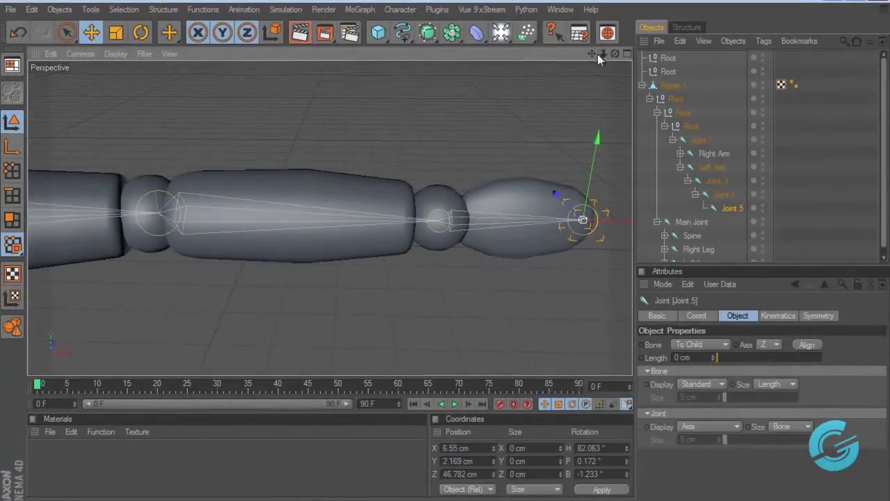
# Lower the Right Arm's shoulder joint to about Y -6.6 cm, centering it in the shoulder ball.
pyautogui.moveTo(592, 54); pyautogui.dragTo(325, 240)
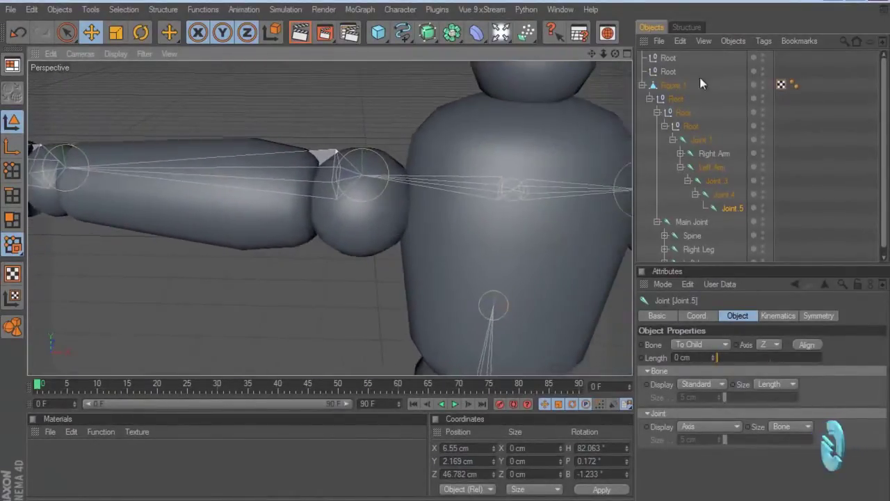
pyautogui.click(680, 167)
pyautogui.click(713, 155)
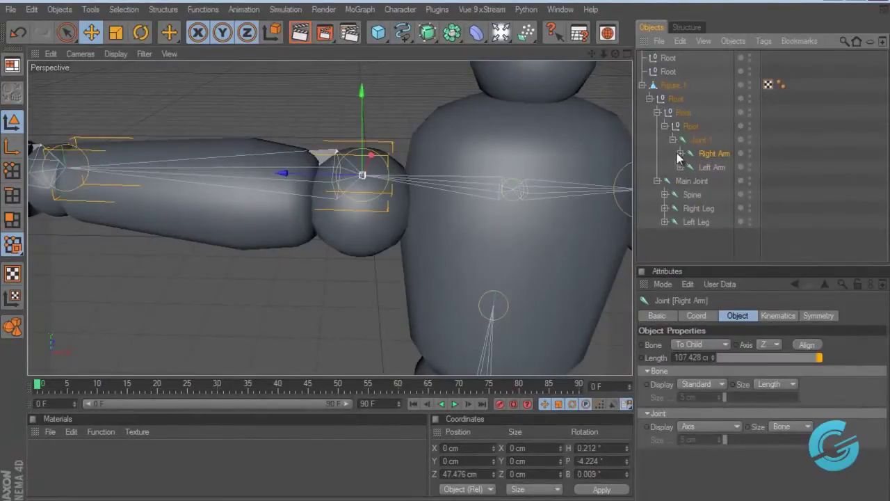
pyautogui.click(682, 153)
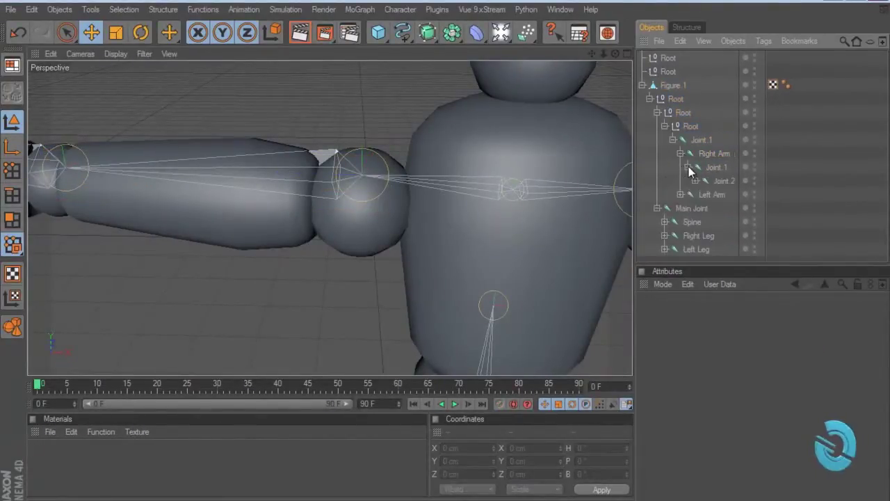
pyautogui.click(711, 154)
pyautogui.moveTo(365, 108); pyautogui.dragTo(342, 215)
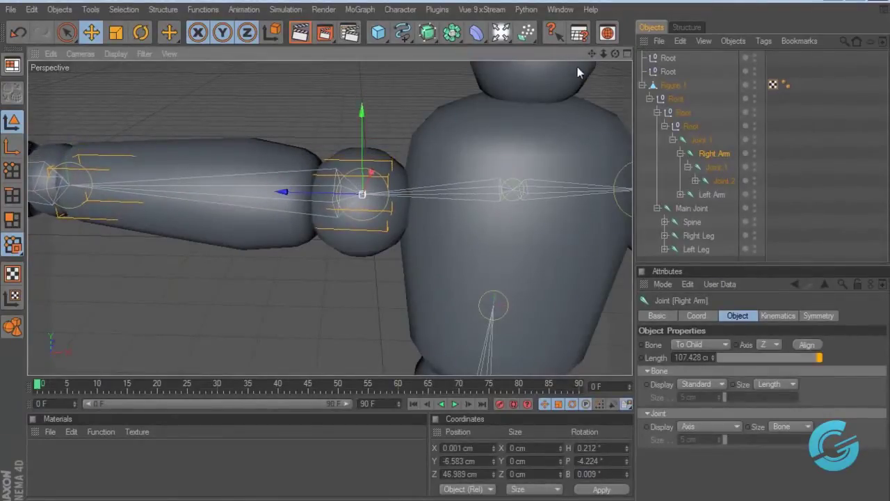
# Move the Right Arm's elbow joint, Joint.1, about 2.4 cm along Z into the elbow ball.
pyautogui.keyDown('alt'); pyautogui.moveTo(458, 251); pyautogui.dragTo(455, 251, button='middle'); pyautogui.keyUp('alt')
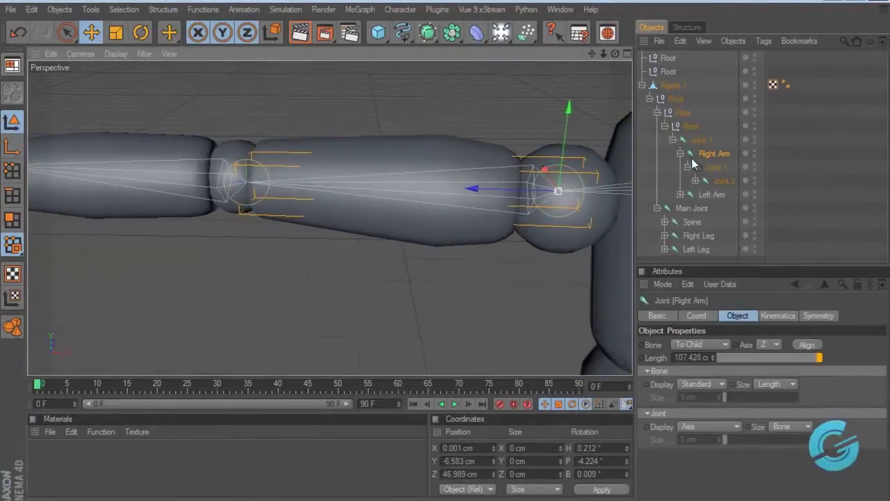
pyautogui.click(715, 168)
pyautogui.moveTo(200, 187); pyautogui.dragTo(445, 256)
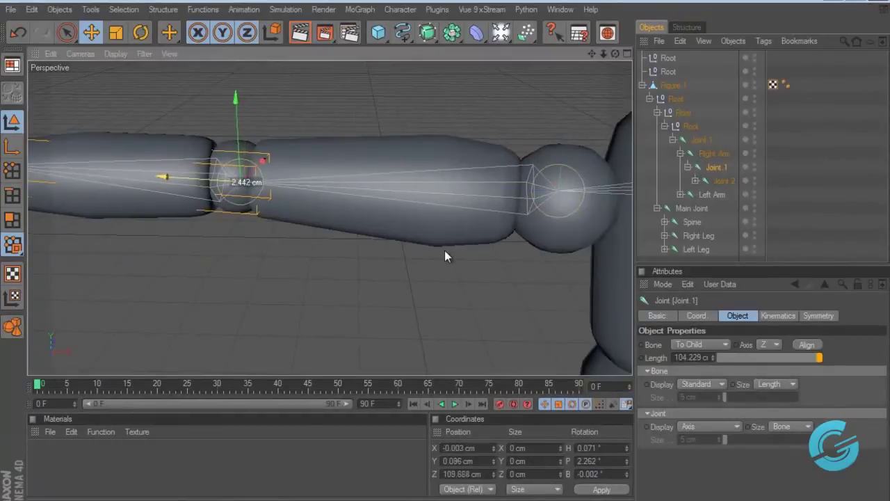
# Adjust the Right Arm's wrist joint to about Z 103.2 cm and its end joint to about Z 49.6 cm.
pyautogui.moveTo(621, 61); pyautogui.dragTo(619, 53)
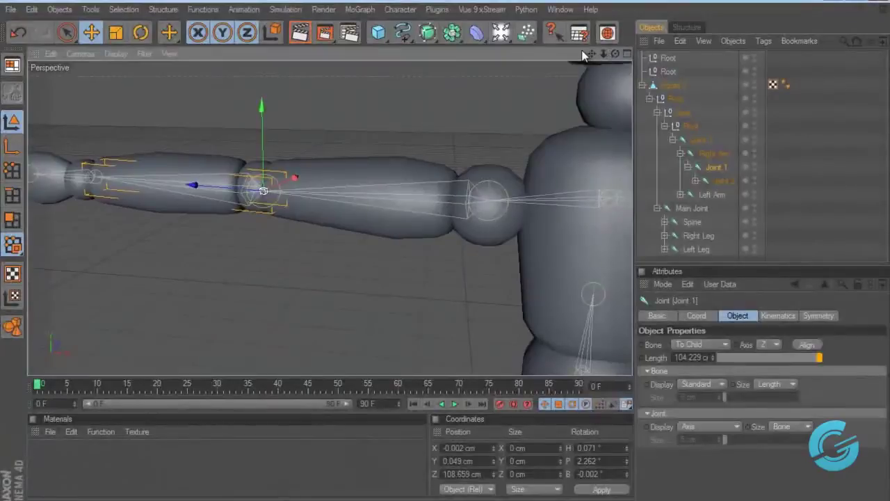
pyautogui.moveTo(590, 54); pyautogui.dragTo(651, 180)
pyautogui.click(717, 181)
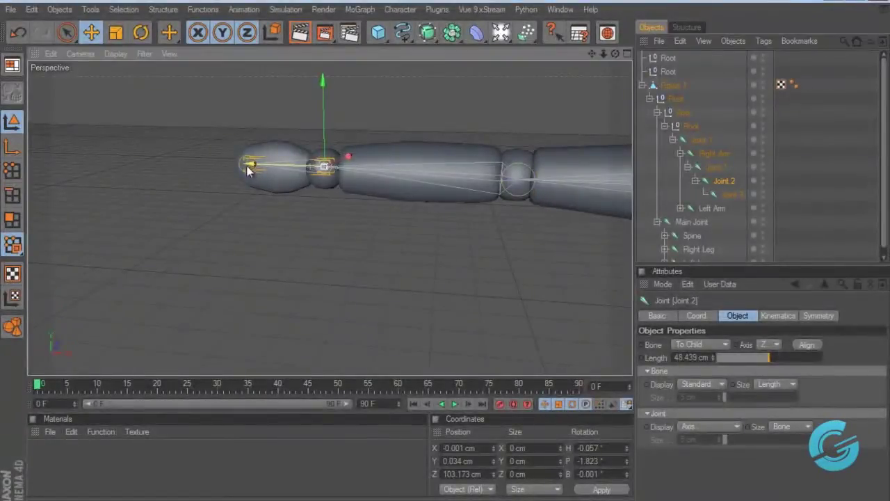
pyautogui.click(730, 196)
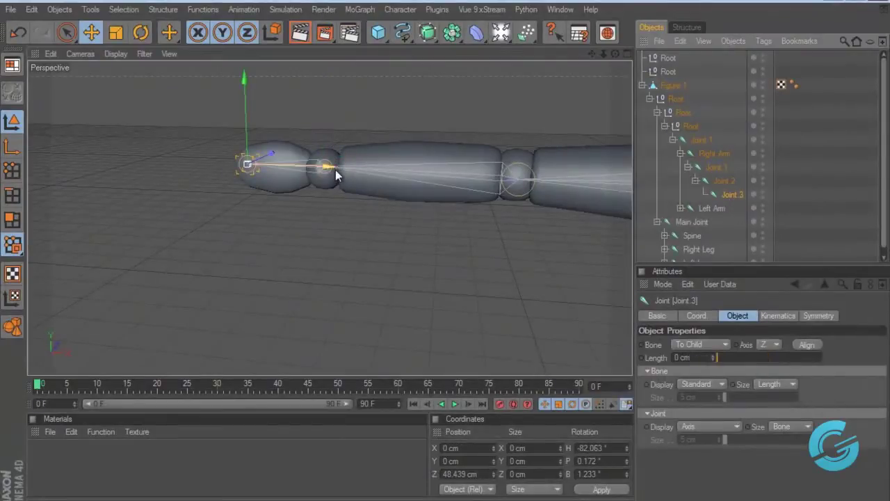
pyautogui.moveTo(591, 54); pyautogui.dragTo(399, 222)
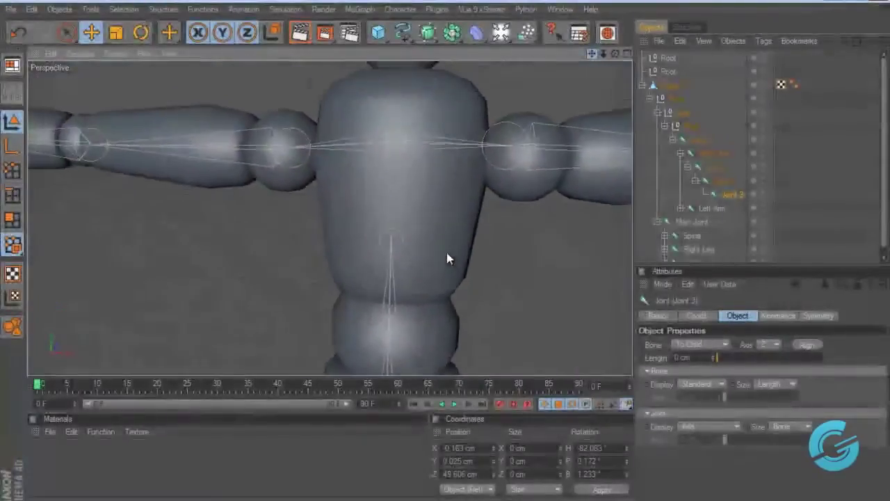
# Rename the chest joint that holds both arms, Joint.1, as Arms.
pyautogui.scroll(2, 445, 256)
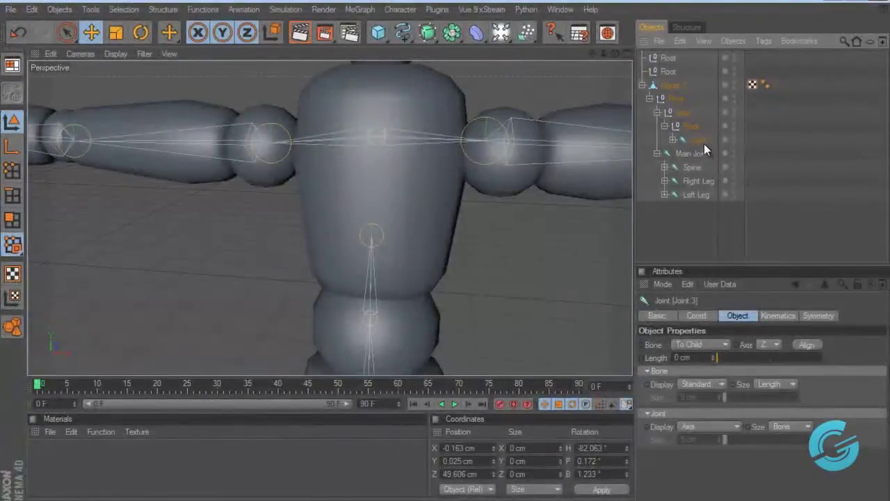
pyautogui.click(701, 140)
pyautogui.doubleClick(708, 141)
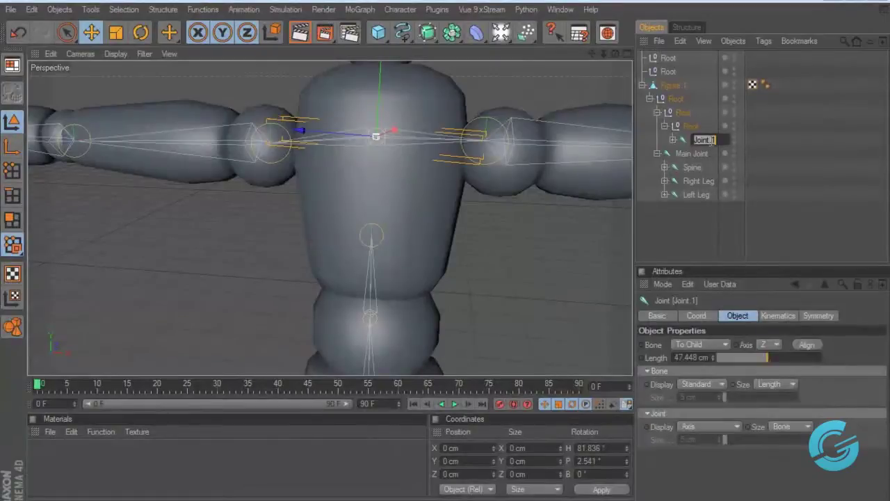
pyautogui.write('Arms')
pyautogui.press('Return')
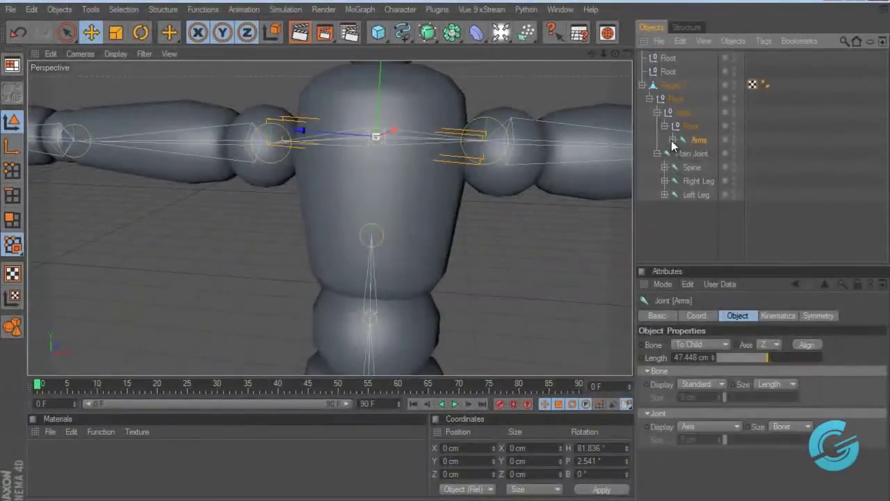
# Try nesting the Arms joint directly under Main Joint, and undo the reparenting.
pyautogui.click(672, 139)
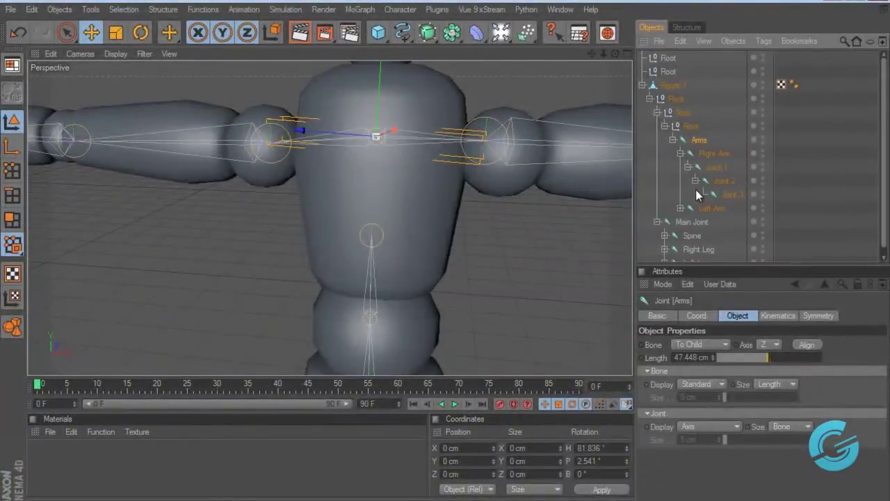
pyautogui.click(681, 153)
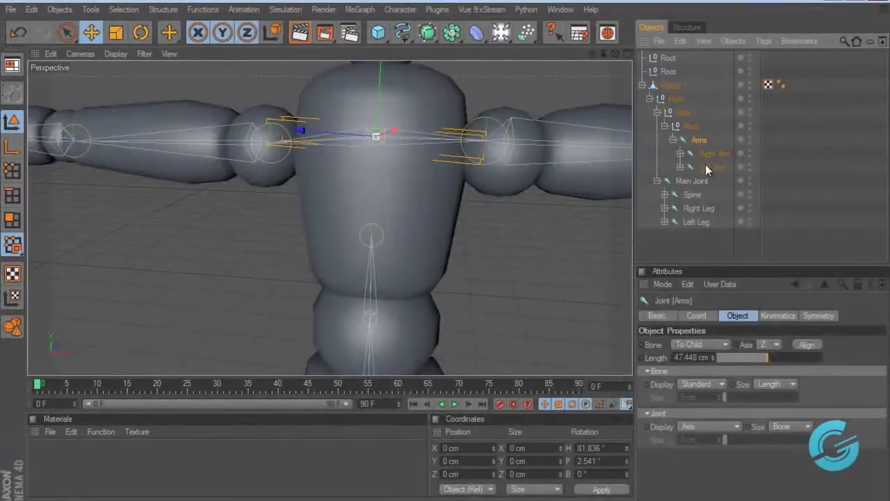
pyautogui.click(673, 140)
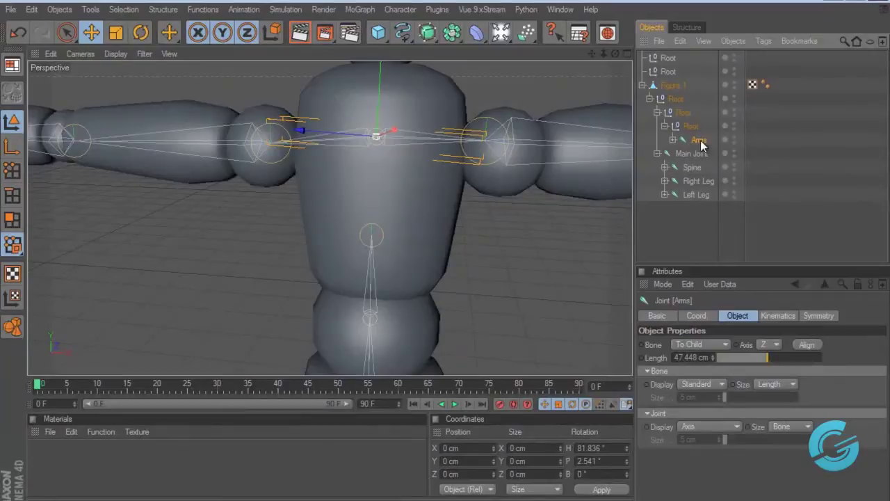
pyautogui.moveTo(694, 153); pyautogui.dragTo(695, 154)
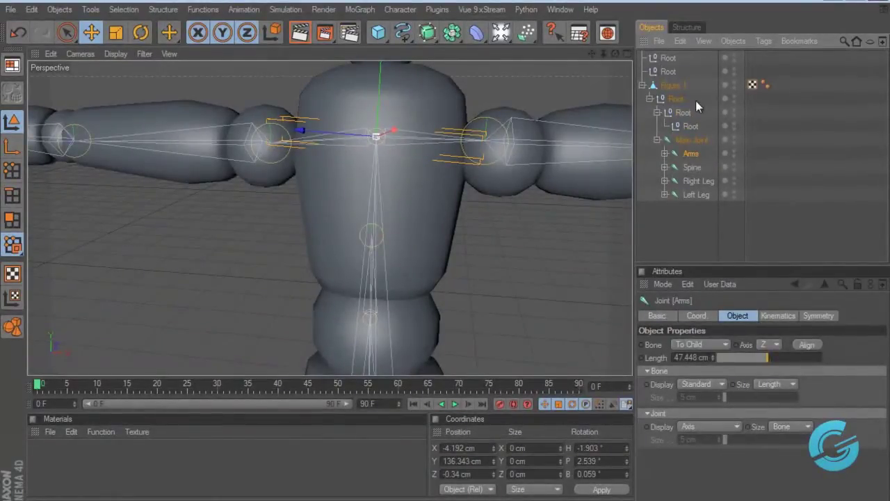
pyautogui.hotkey('ctrl', 'z')
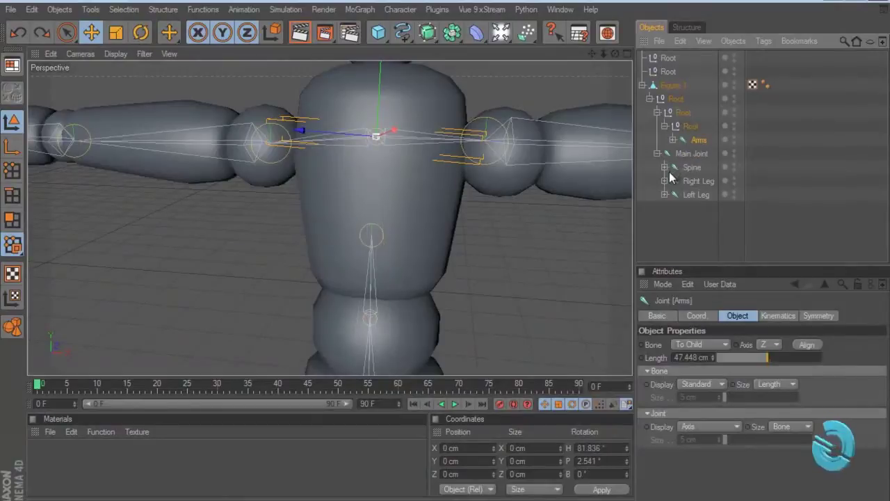
# Make the Arms joint a child of Joint.3, the last joint in the Spine chain, and expand its hierarchy.
pyautogui.click(664, 167)
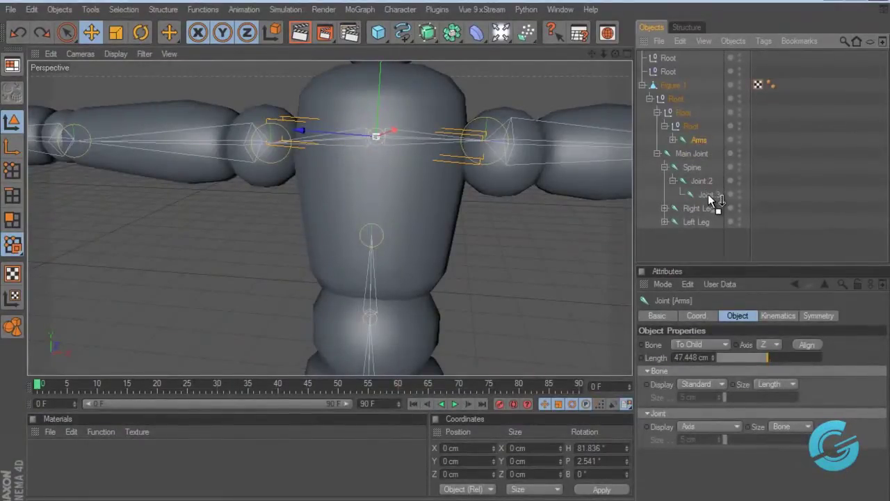
pyautogui.moveTo(711, 195); pyautogui.dragTo(709, 194)
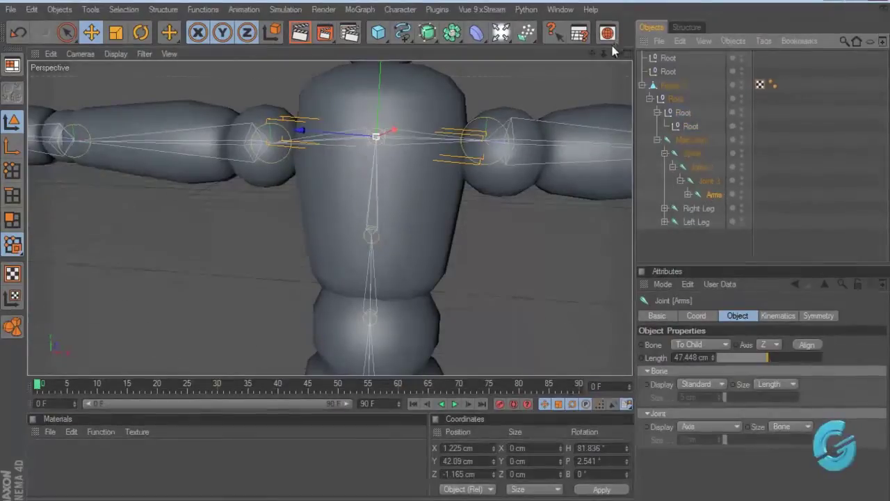
pyautogui.keyDown('alt'); pyautogui.moveTo(446, 245); pyautogui.dragTo(443, 252, button='middle'); pyautogui.keyUp('alt')
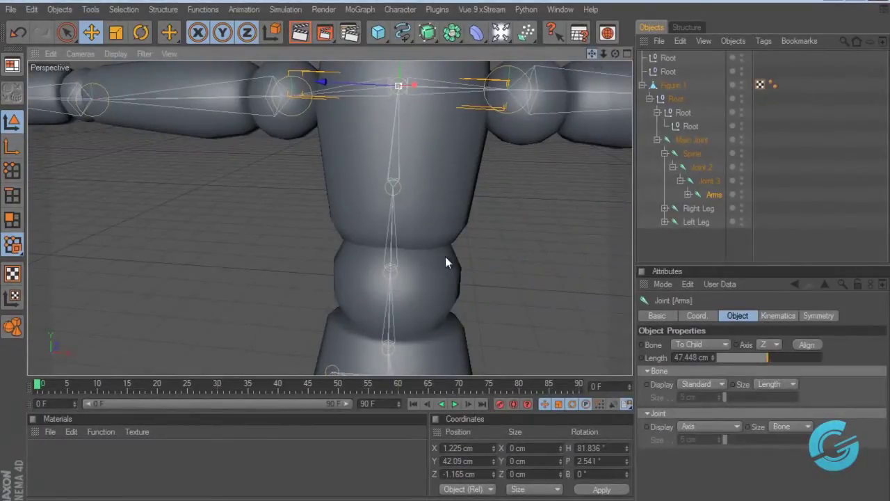
pyautogui.keyDown('alt'); pyautogui.moveTo(446, 257); pyautogui.dragTo(444, 251, button='middle'); pyautogui.keyUp('alt')
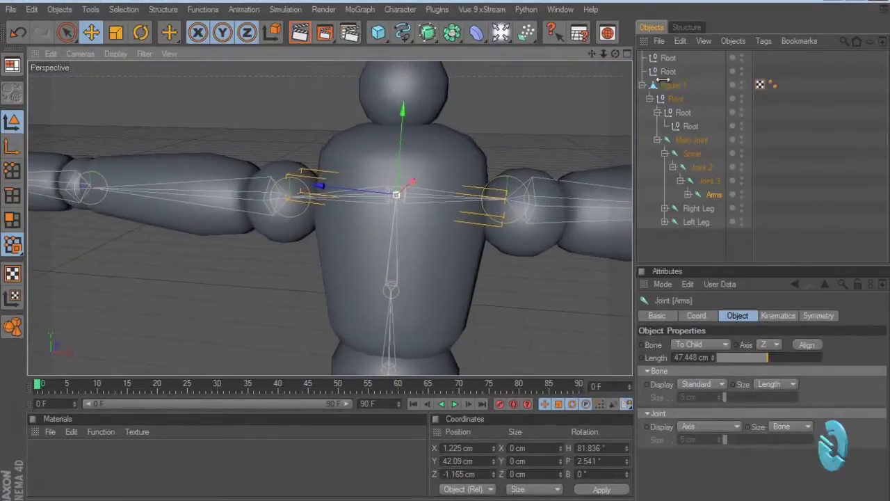
pyautogui.click(688, 195)
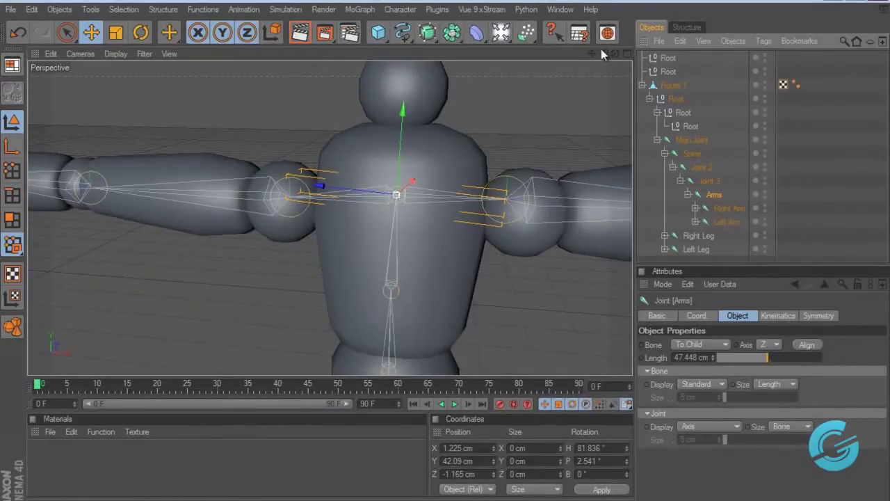
pyautogui.keyDown('alt'); pyautogui.moveTo(448, 265); pyautogui.dragTo(387, 153, button='middle'); pyautogui.keyUp('alt')
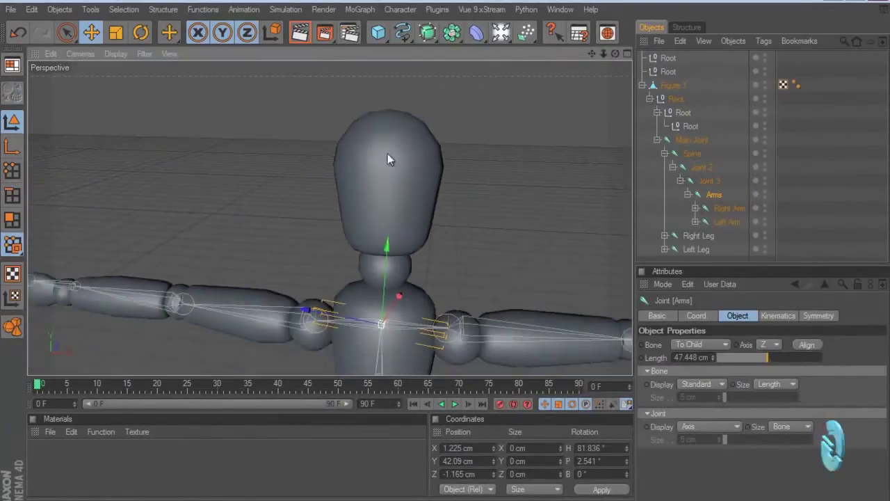
pyautogui.moveTo(615, 53); pyautogui.dragTo(446, 256)
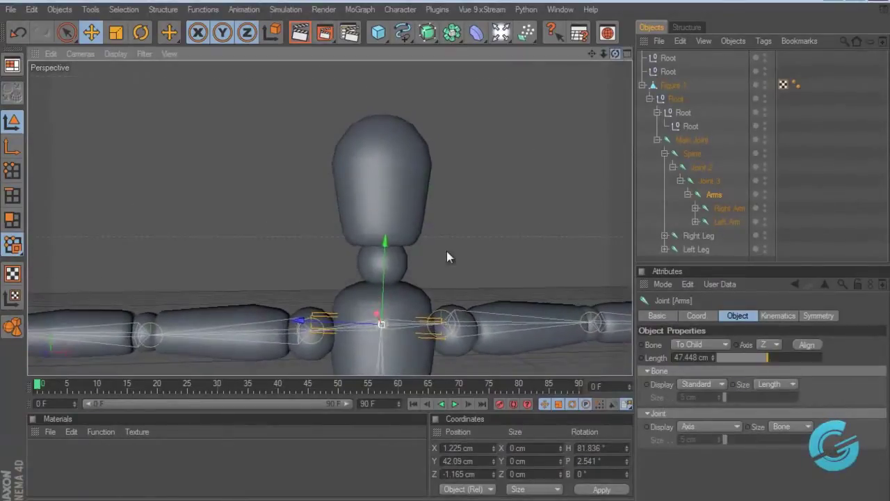
pyautogui.moveTo(593, 54); pyautogui.dragTo(444, 250)
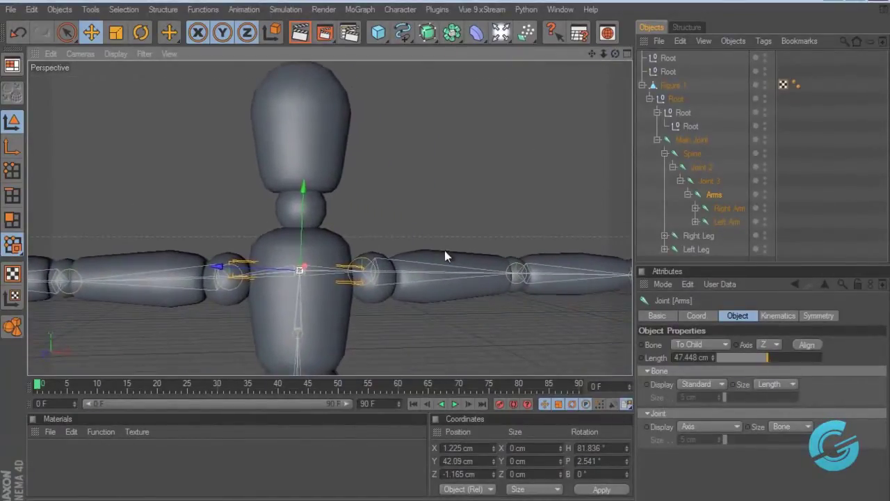
# Try placing a joint in the upper chest under the Arms joint with the Joint Tool, and undo it.
pyautogui.click(169, 32)
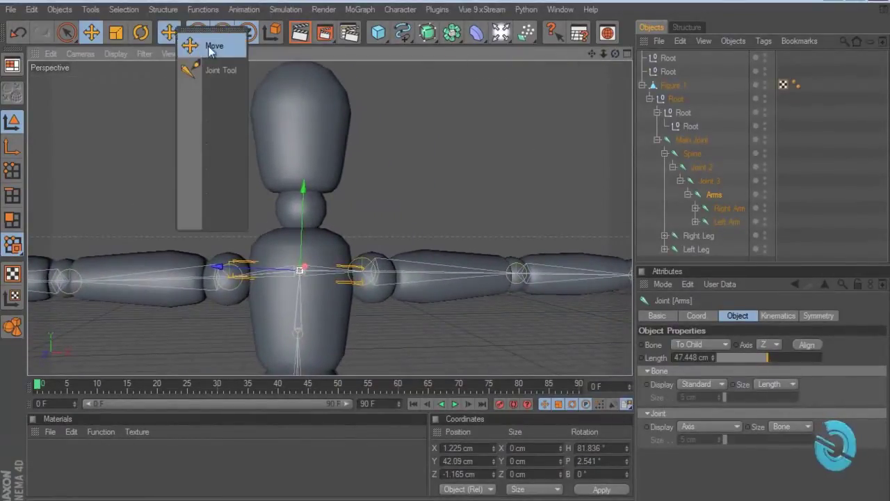
pyautogui.click(234, 72)
pyautogui.click(714, 195)
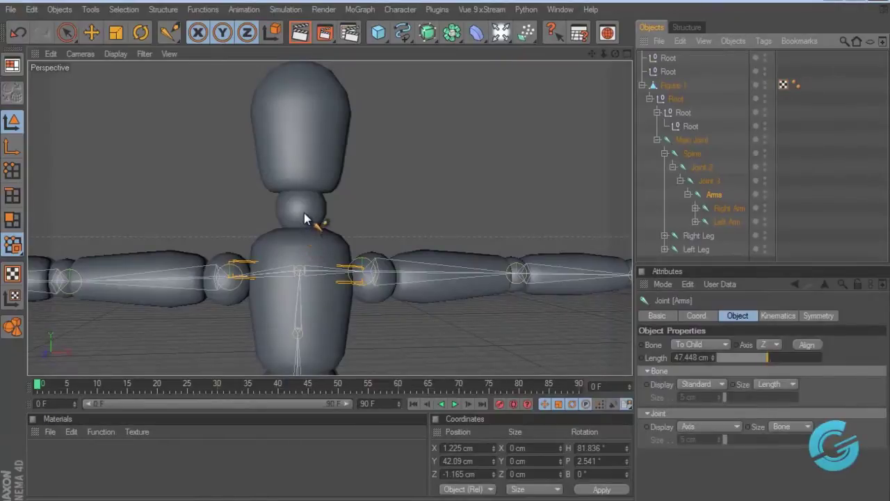
pyautogui.keyDown('ctrl'); pyautogui.click(299, 243); pyautogui.keyUp('ctrl')
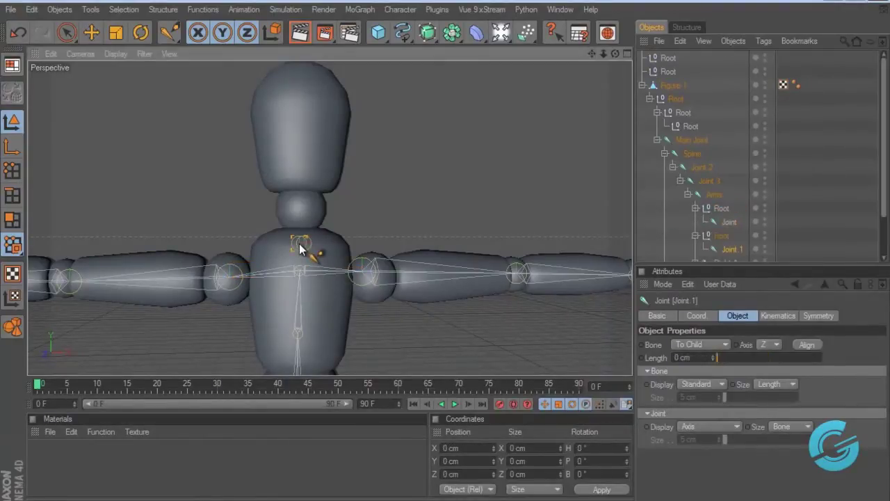
pyautogui.hotkey('ctrl', 'z')
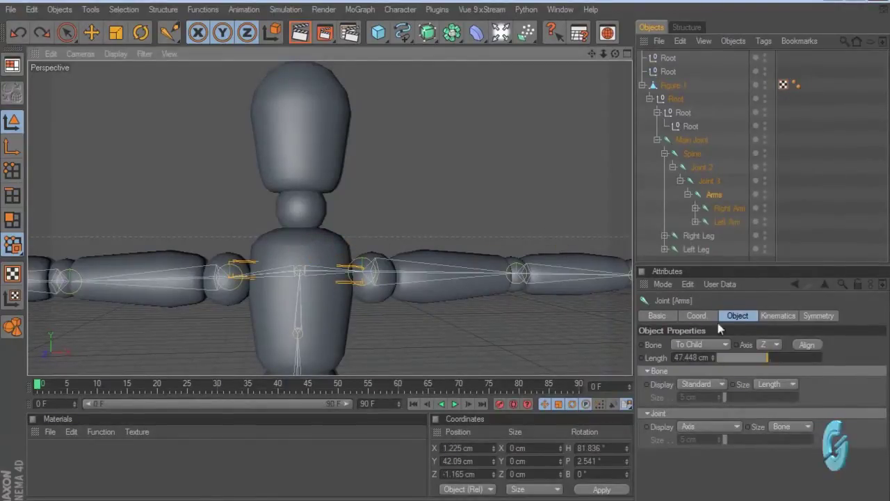
# Set the Joint Tool's symmetry to None and draw three joints from the upper chest through the neck to the top of the head.
pyautogui.click(172, 33)
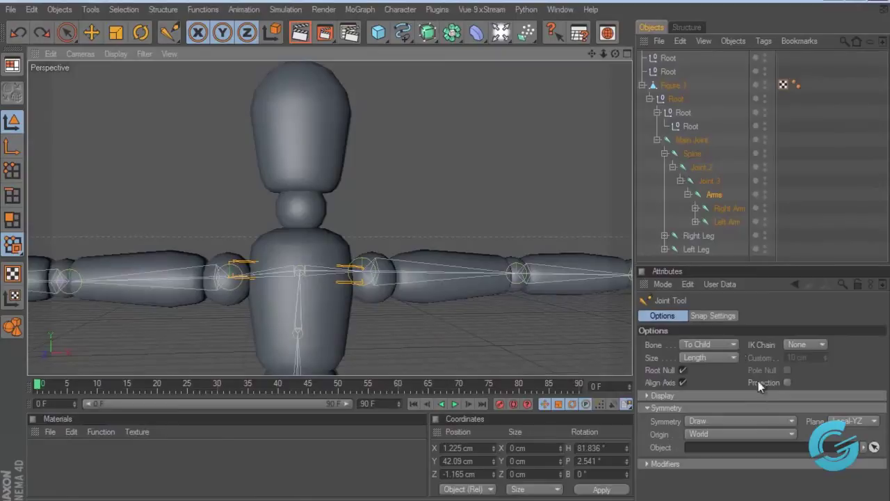
pyautogui.click(730, 421)
pyautogui.click(727, 434)
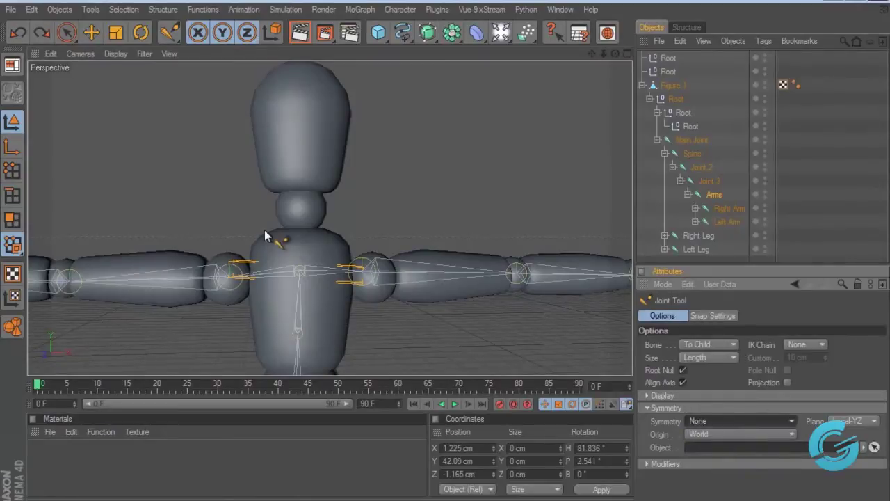
pyautogui.keyDown('ctrl'); pyautogui.click(300, 244); pyautogui.keyUp('ctrl')
pyautogui.keyDown('ctrl'); pyautogui.click(298, 205); pyautogui.keyUp('ctrl')
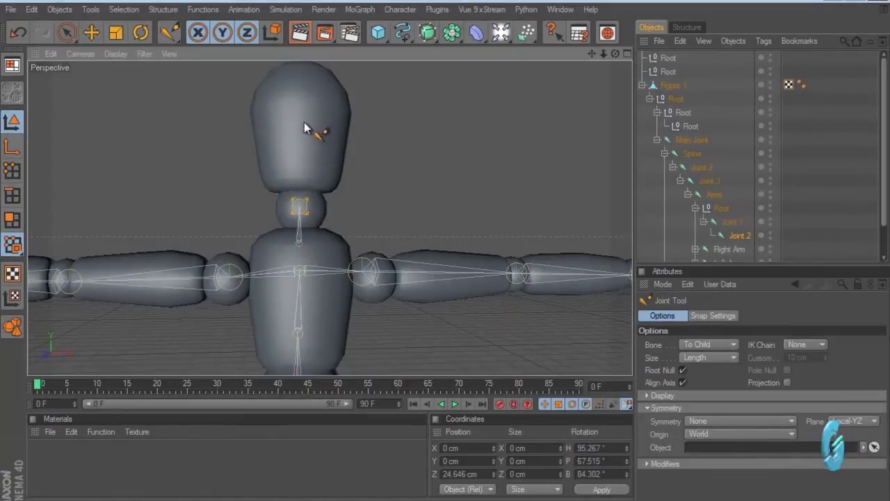
pyautogui.keyDown('ctrl'); pyautogui.click(299, 71); pyautogui.keyUp('ctrl')
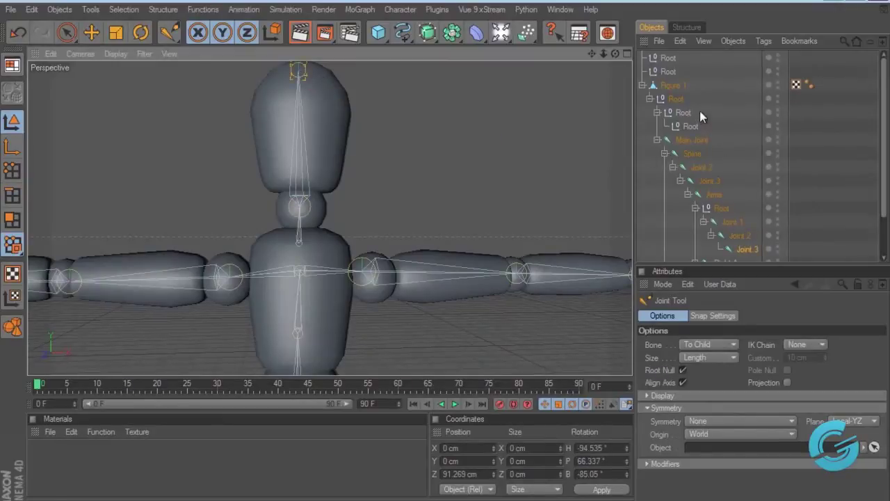
# Rename Joint.1, the first joint of the new chain under Arms, as Neck.
pyautogui.scroll(-2, 756, 167)
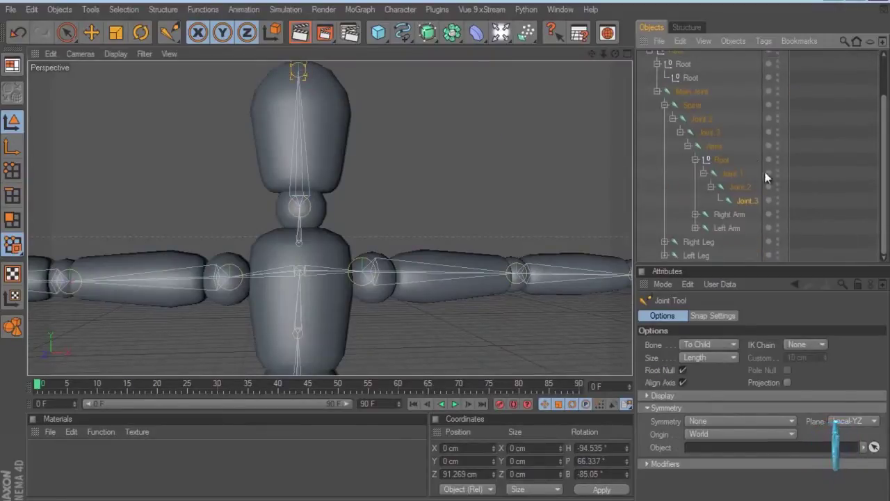
pyautogui.scroll(2, 782, 178)
pyautogui.scroll(-2, 731, 127)
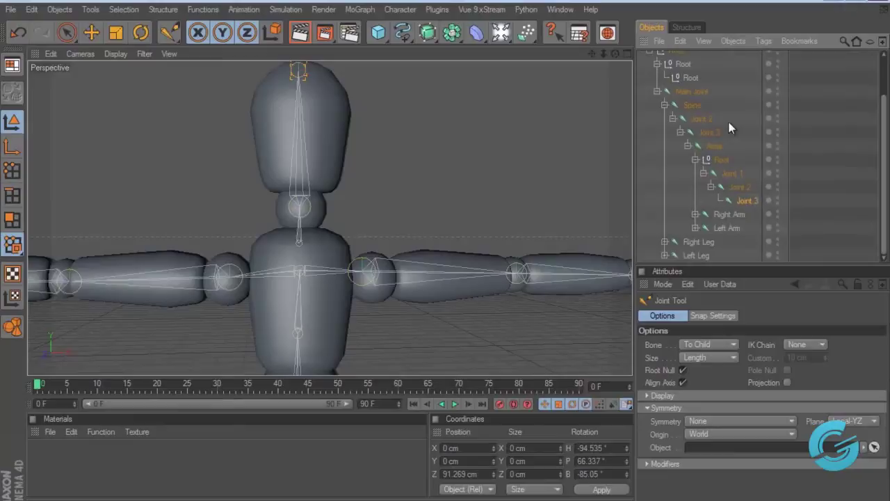
pyautogui.scroll(2, 728, 240)
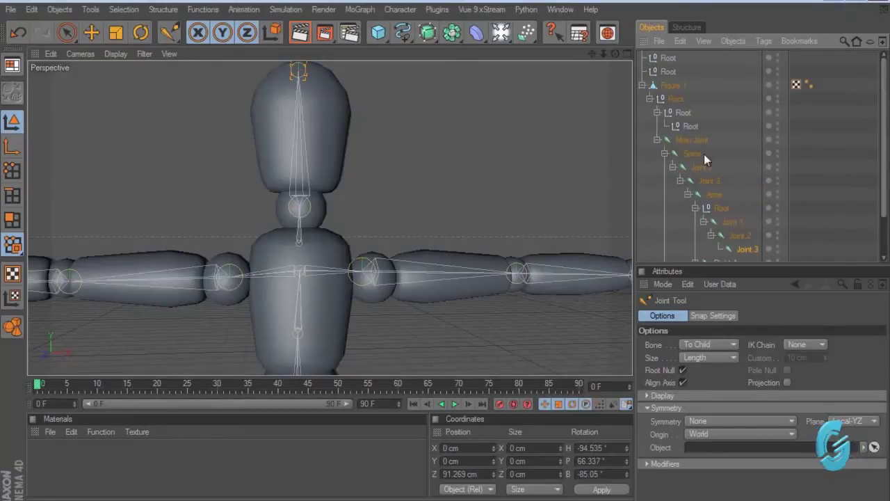
pyautogui.scroll(-2, 700, 146)
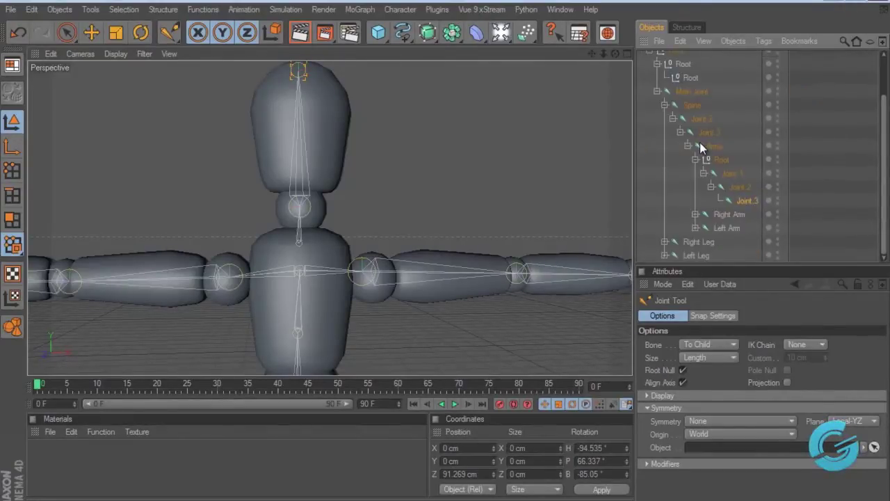
pyautogui.click(728, 174)
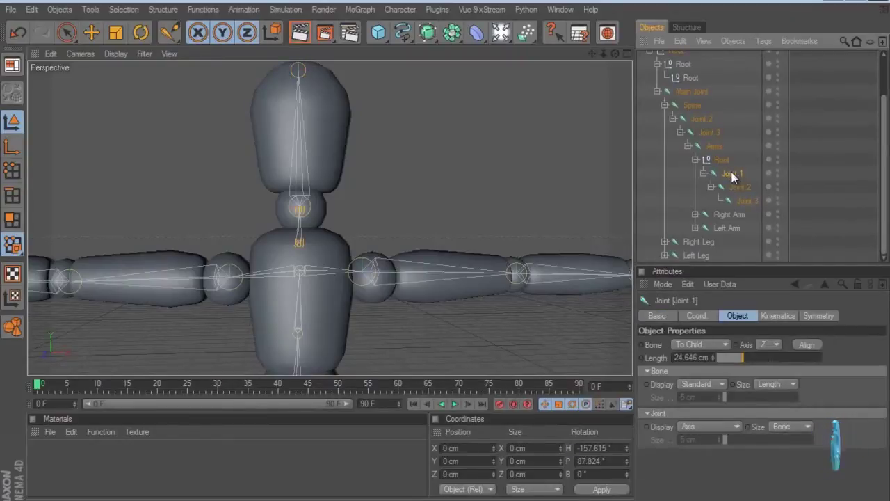
pyautogui.doubleClick(731, 173)
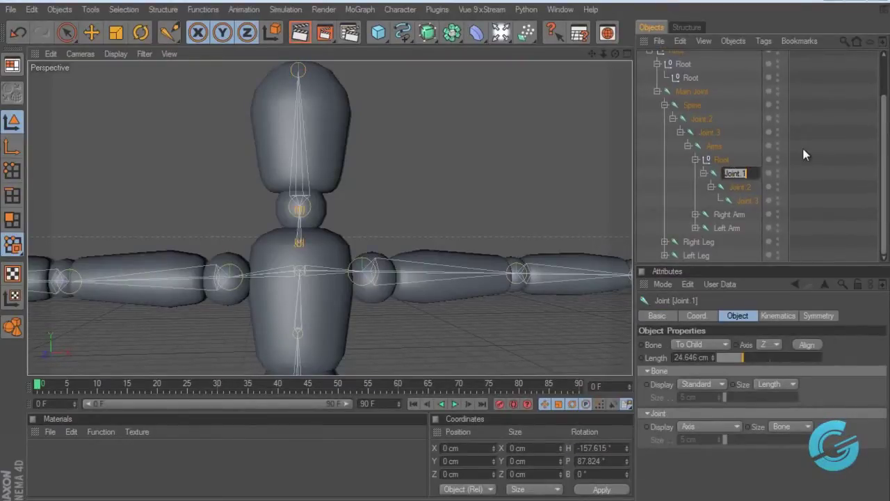
pyautogui.write('Neck')
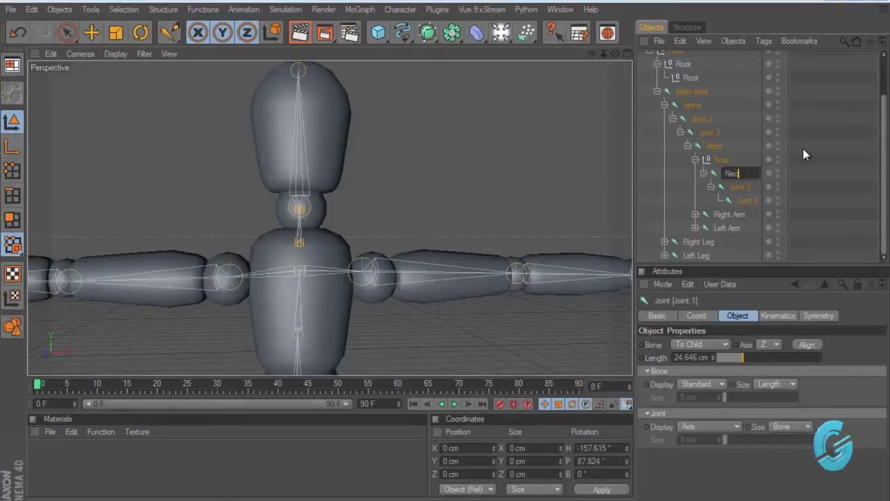
# Rename Joint.2, the child of the Neck joint, as Had.
pyautogui.click(740, 187)
pyautogui.doubleClick(740, 187)
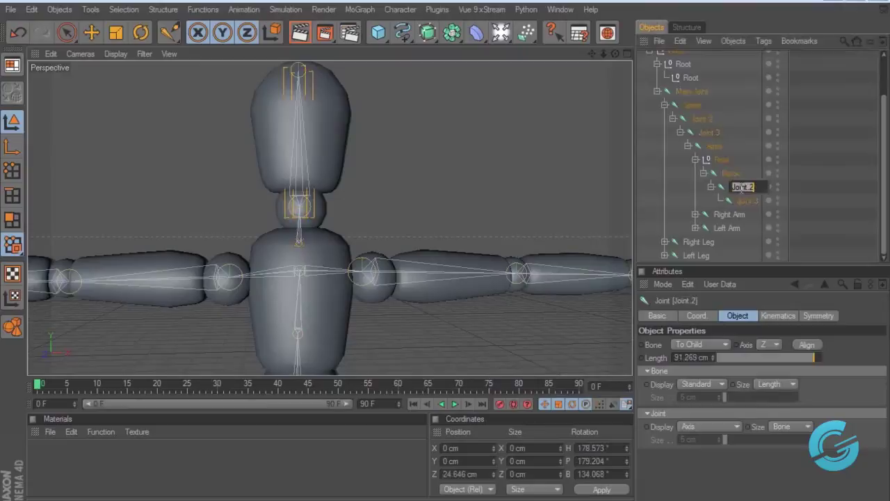
pyautogui.write('hea')
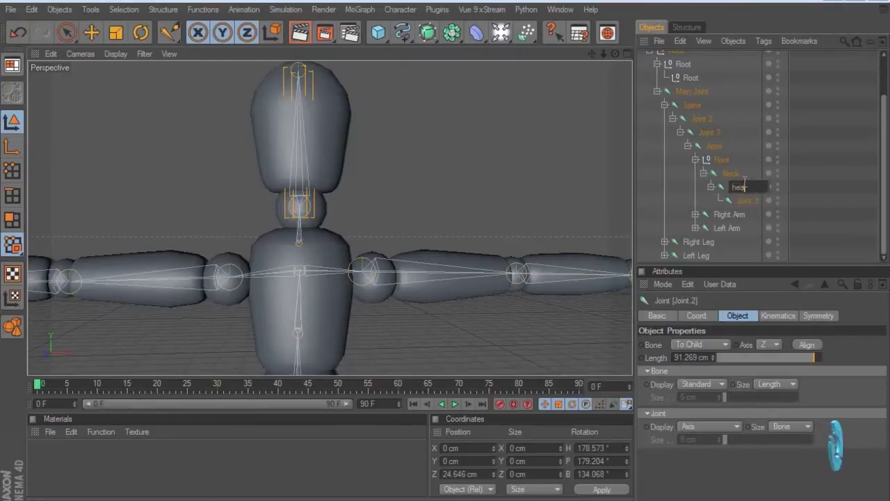
pyautogui.press('BackSpace')
pyautogui.press('BackSpace')
pyautogui.press('BackSpace')
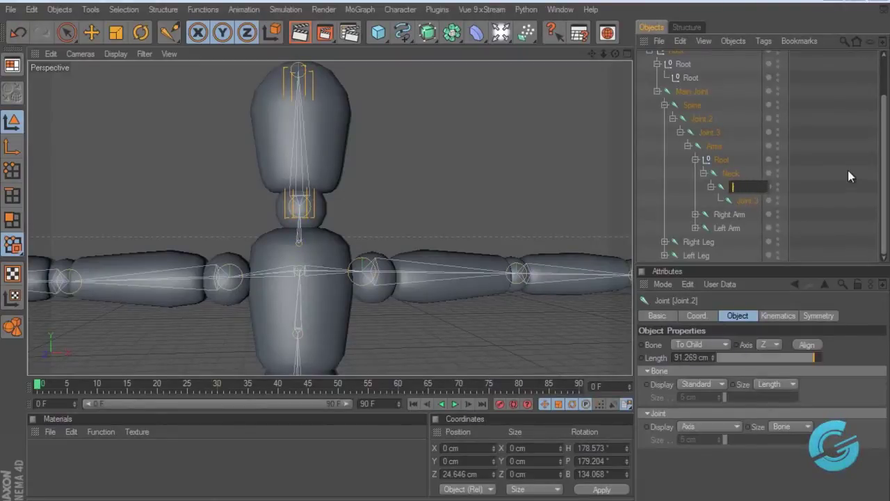
pyautogui.write('Had')
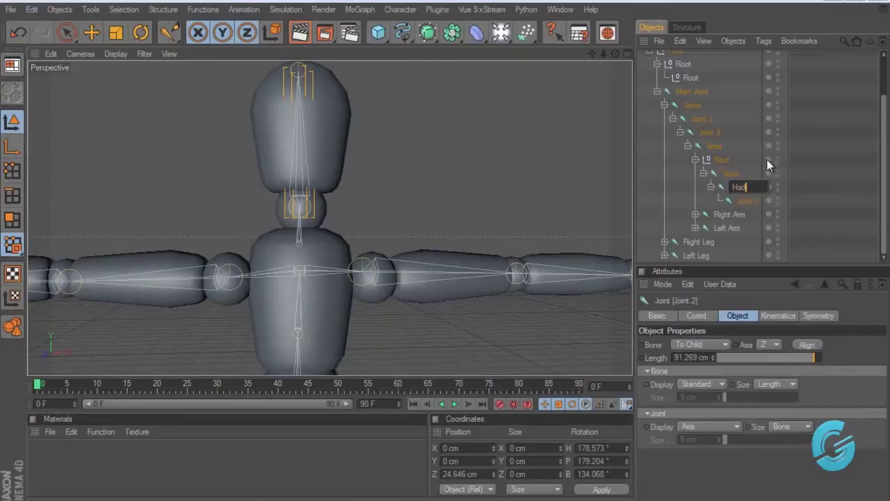
pyautogui.press('Return')
# Collapse the Neck joint's hierarchy and move it out of its Root null to be a direct child of Arms.
pyautogui.click(704, 173)
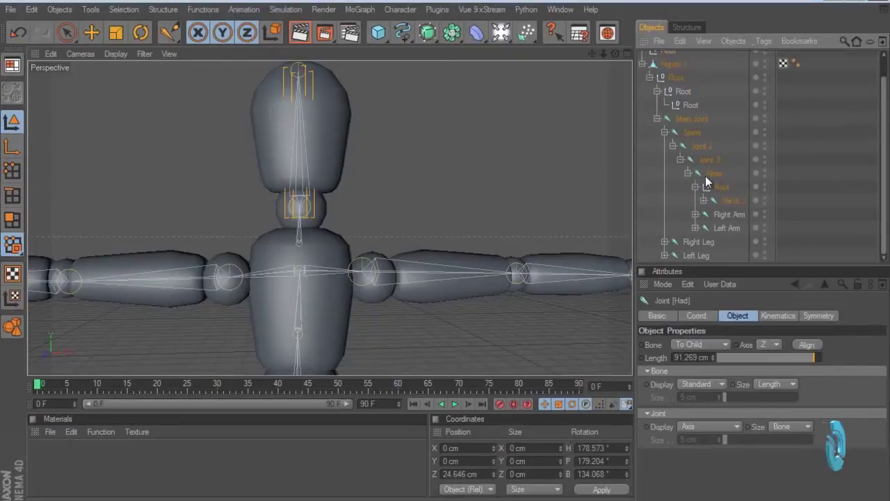
pyautogui.click(729, 202)
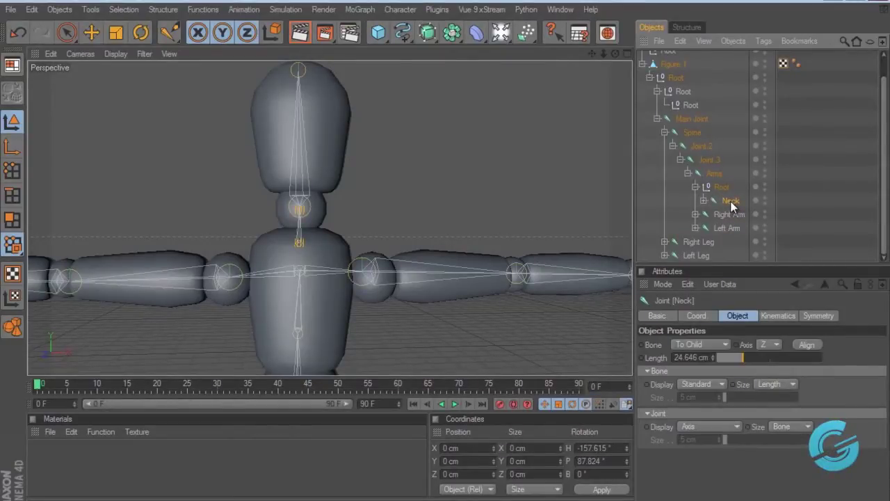
pyautogui.moveTo(720, 188); pyautogui.dragTo(712, 174)
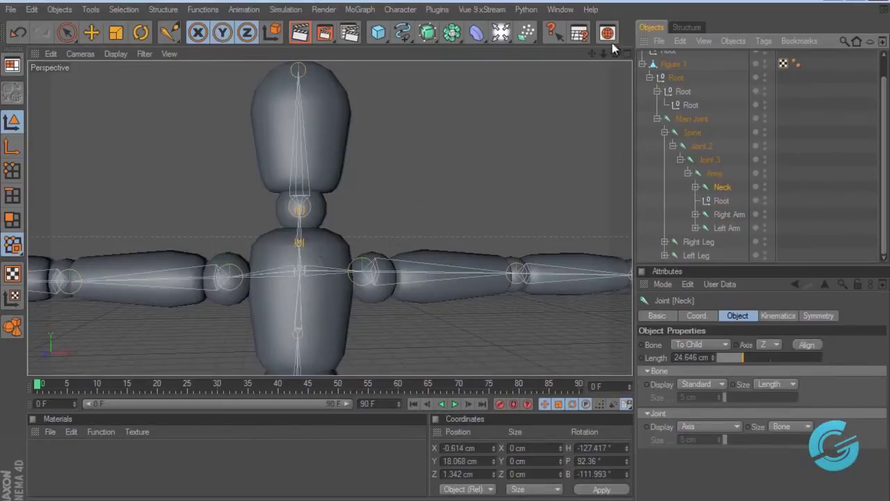
# Move the Right Arm's wrist joint to about X -12.7 cm and its end joint to about Z 45.6 cm.
pyautogui.moveTo(442, 251)
pyautogui.keyDown('alt'); pyautogui.mouseDown()
pyautogui.moveTo(429, 254)
pyautogui.moveTo(444, 251)
pyautogui.mouseUp(); pyautogui.keyUp('alt')
pyautogui.scroll(-2, 453, 176)
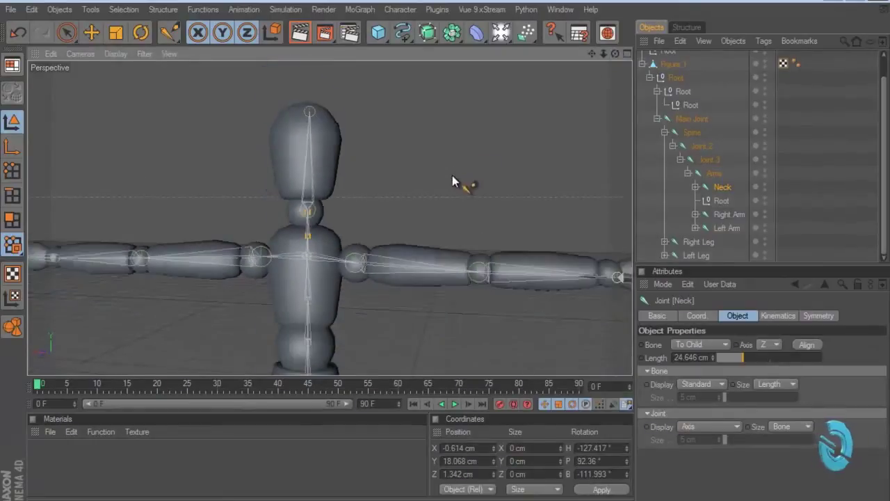
pyautogui.scroll(-5, 452, 180)
pyautogui.keyDown('alt'); pyautogui.moveTo(473, 247); pyautogui.dragTo(446, 252); pyautogui.keyUp('alt')
pyautogui.scroll(5, 531, 171)
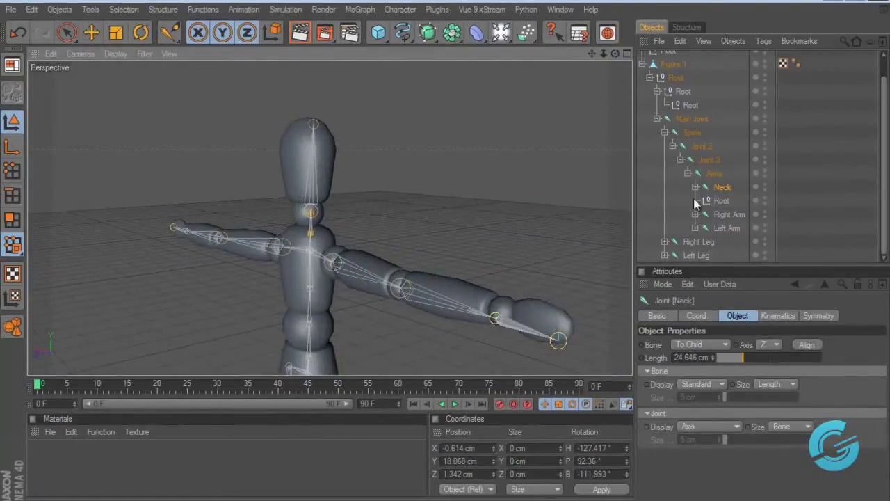
pyautogui.click(729, 215)
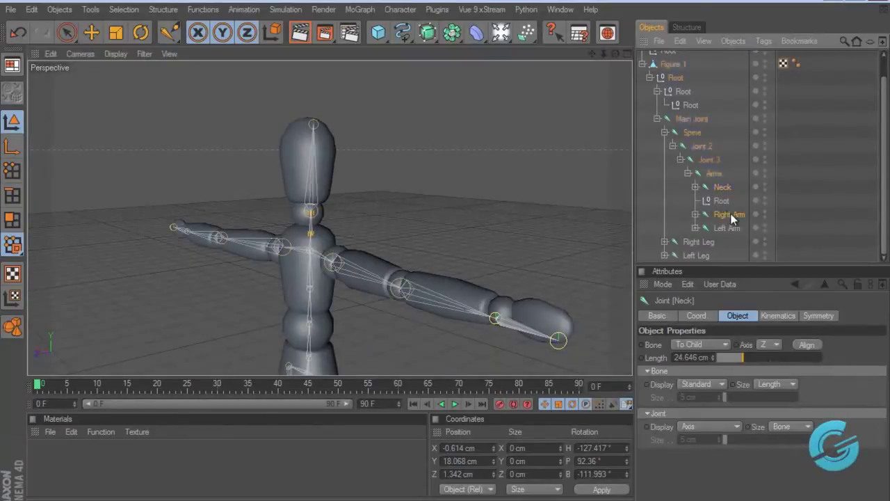
pyautogui.click(695, 214)
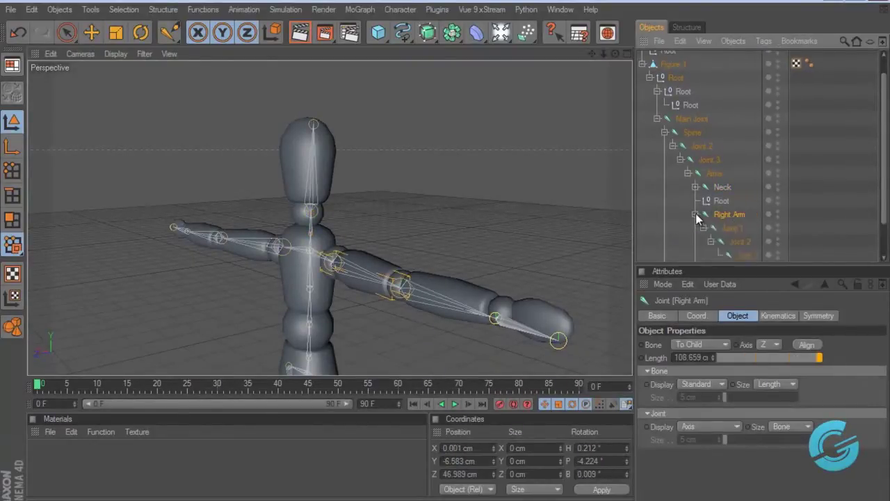
pyautogui.scroll(-1, 749, 216)
pyautogui.click(742, 202)
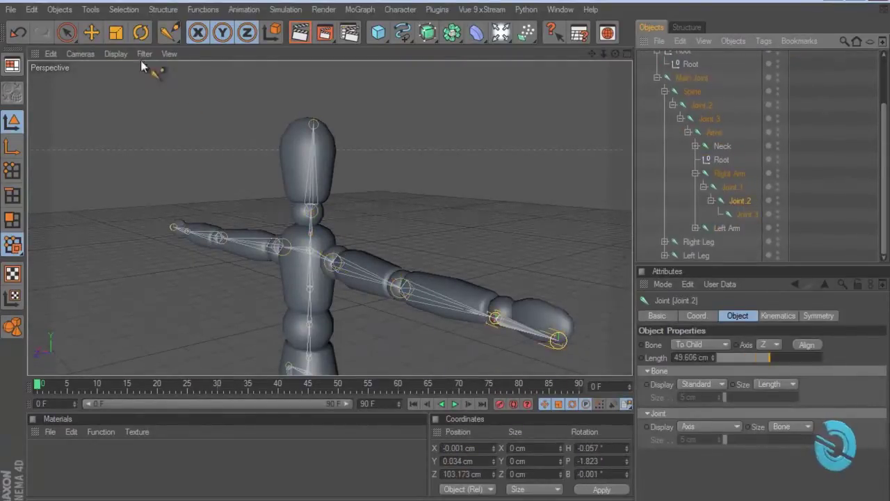
pyautogui.click(91, 32)
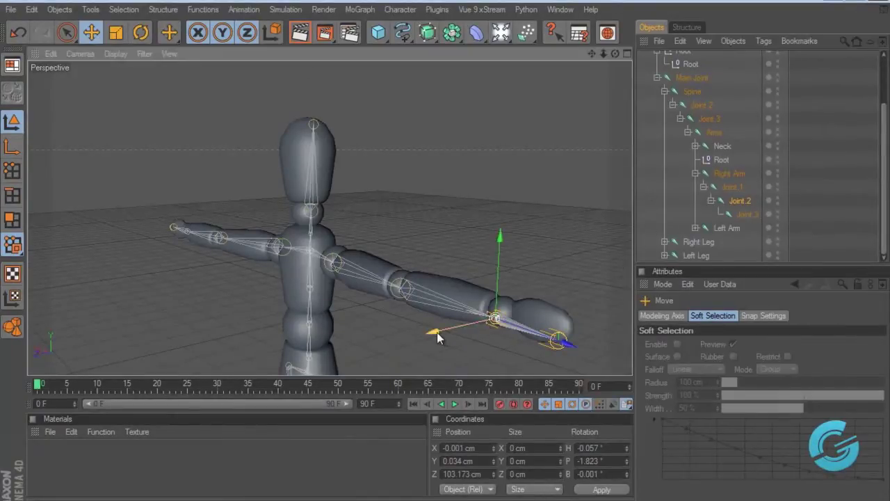
pyautogui.moveTo(437, 333); pyautogui.dragTo(446, 250)
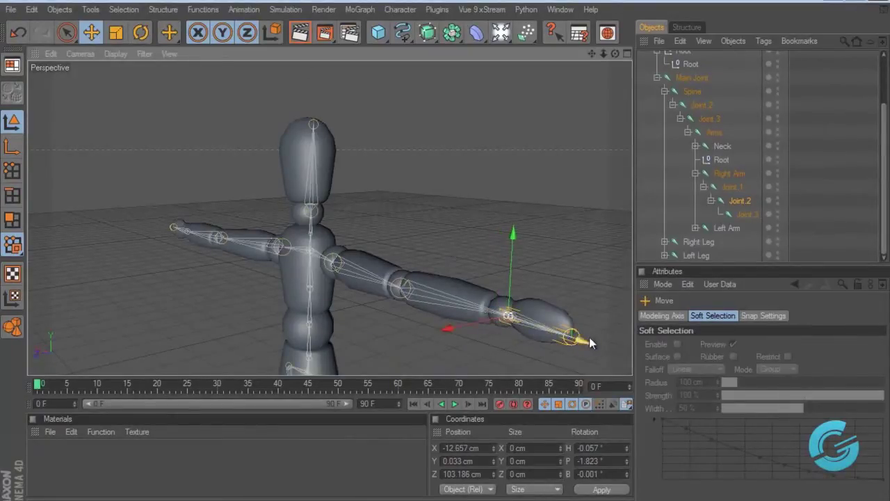
pyautogui.click(747, 214)
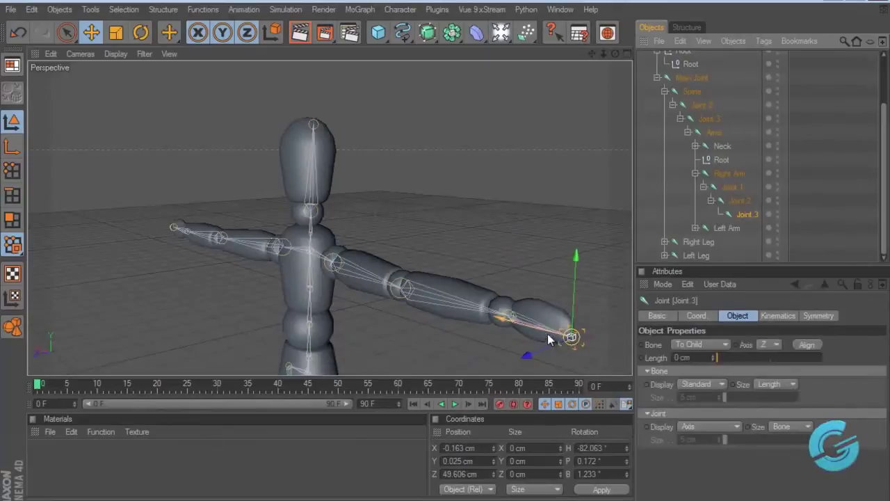
pyautogui.moveTo(548, 334); pyautogui.dragTo(543, 333)
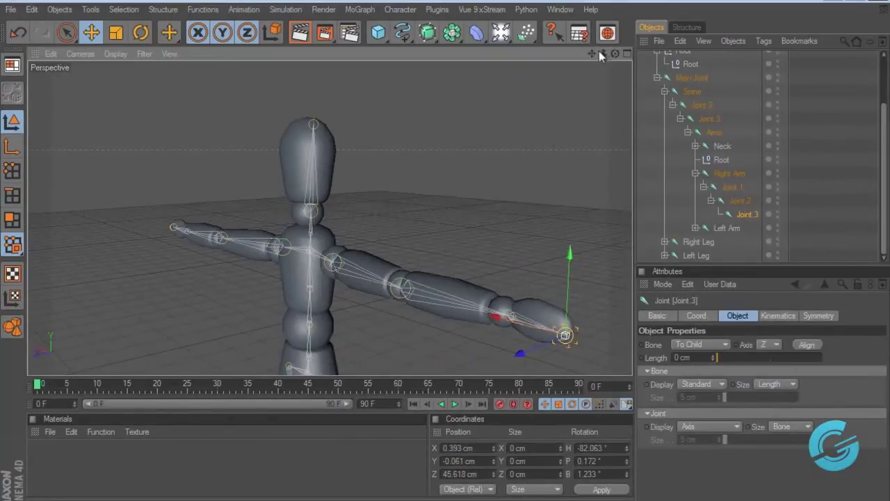
# Nudge the Right Arm's wrist joint, Joint.2, slightly back toward the forearm to fit the wrist.
pyautogui.moveTo(590, 53); pyautogui.dragTo(443, 247)
pyautogui.moveTo(615, 54); pyautogui.dragTo(452, 247)
pyautogui.click(723, 203)
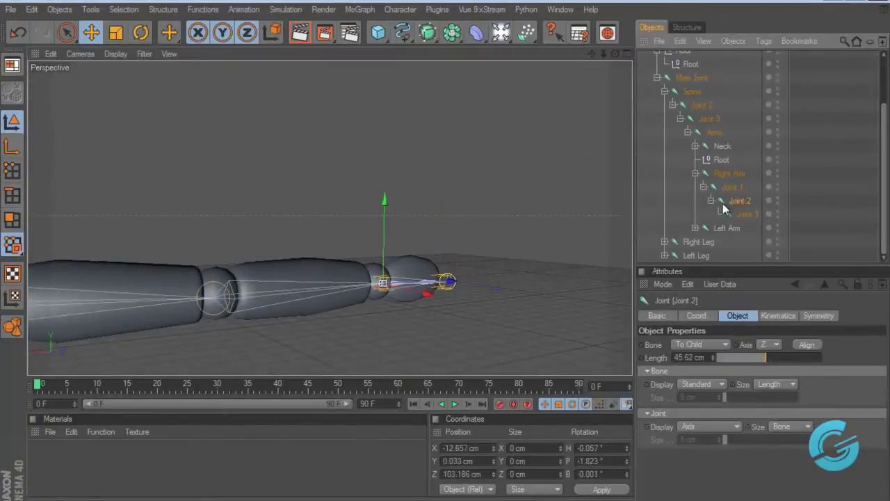
pyautogui.moveTo(441, 285); pyautogui.dragTo(445, 250)
# Shift the Right Arm's end joint, Joint.3, to about X -6.7 cm and Z 44.6 cm inside the hand.
pyautogui.click(745, 214)
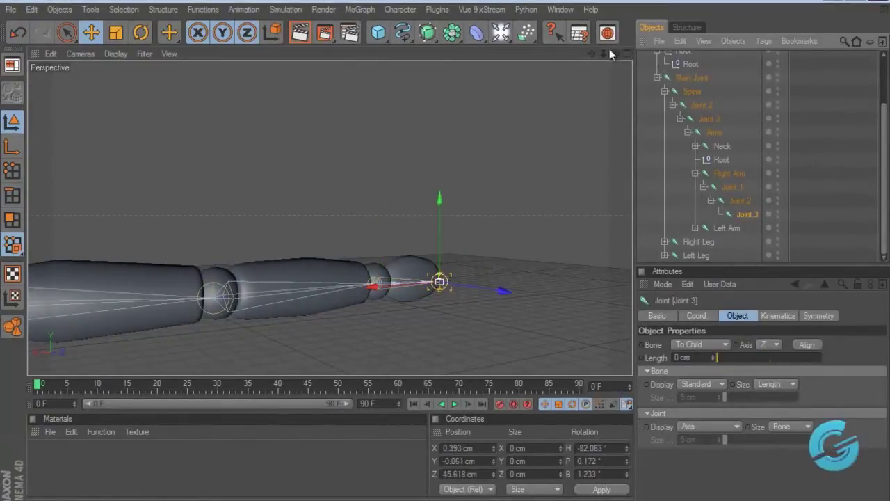
pyautogui.moveTo(615, 54); pyautogui.dragTo(341, 226)
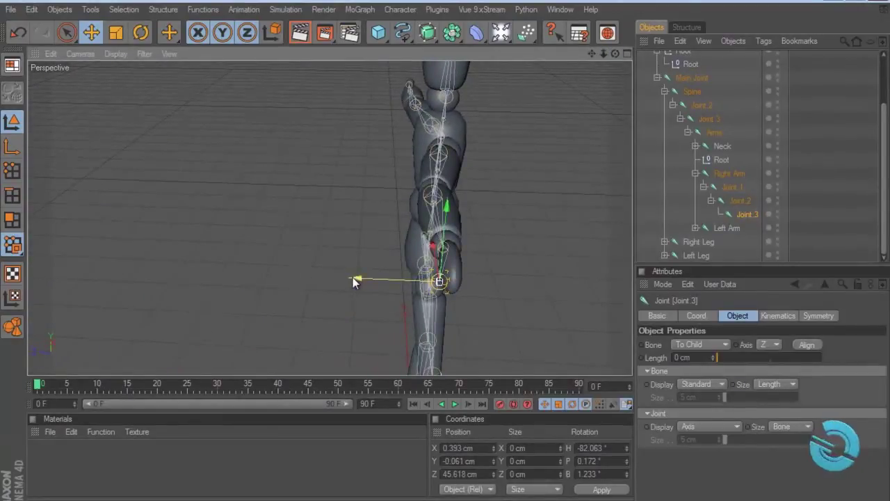
pyautogui.moveTo(352, 281); pyautogui.dragTo(450, 256)
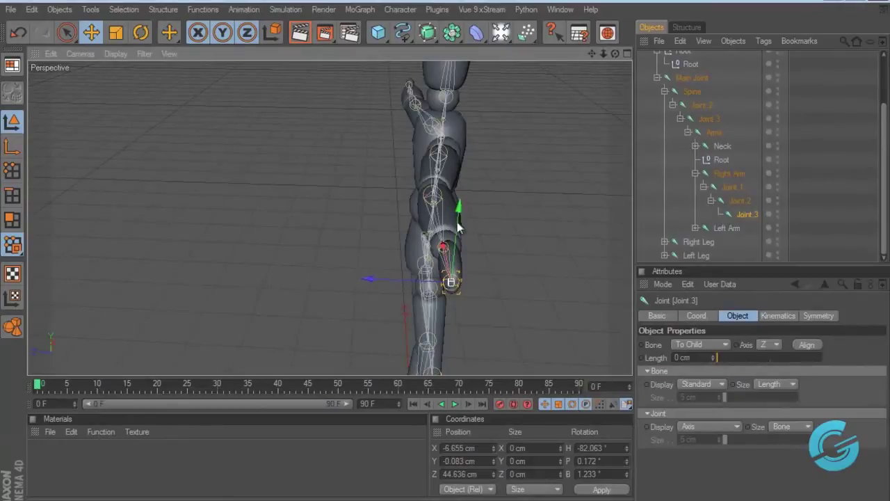
# Collapse the Spine joint's hierarchy under Main Joint.
pyautogui.moveTo(615, 53); pyautogui.dragTo(446, 251)
pyautogui.moveTo(591, 55); pyautogui.dragTo(448, 251)
pyautogui.scroll(-10, 473, 192)
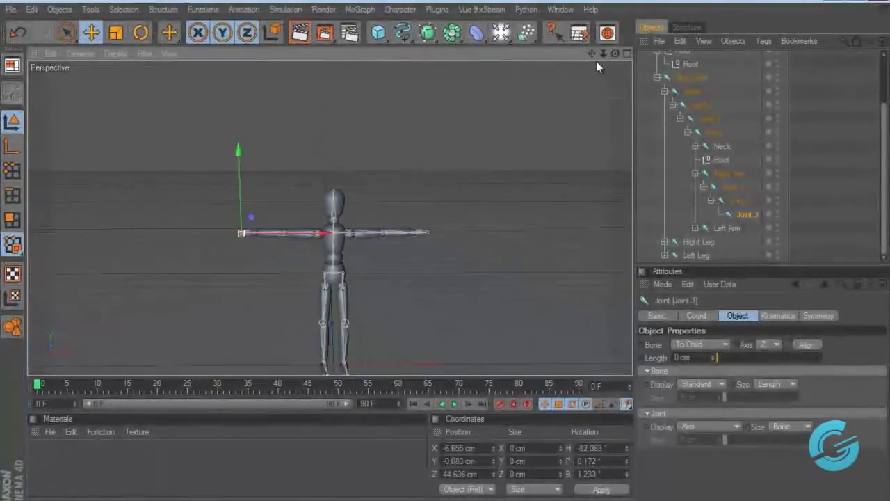
pyautogui.scroll(3, 687, 219)
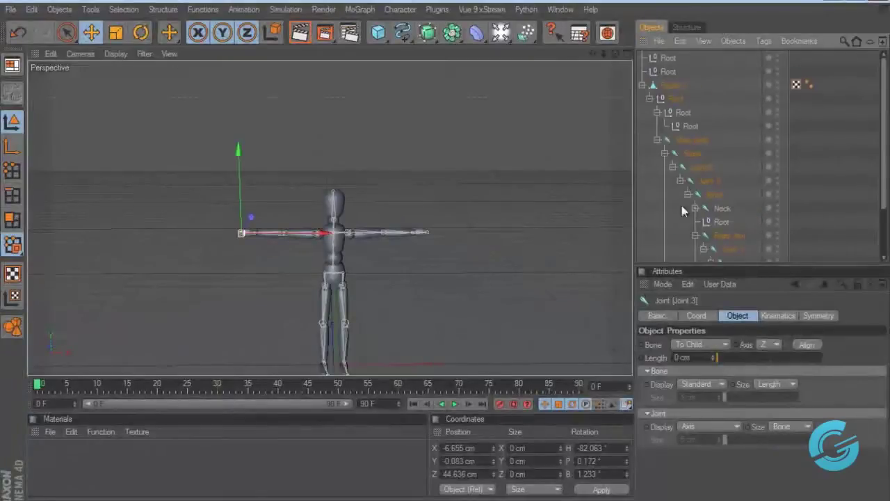
pyautogui.click(658, 140)
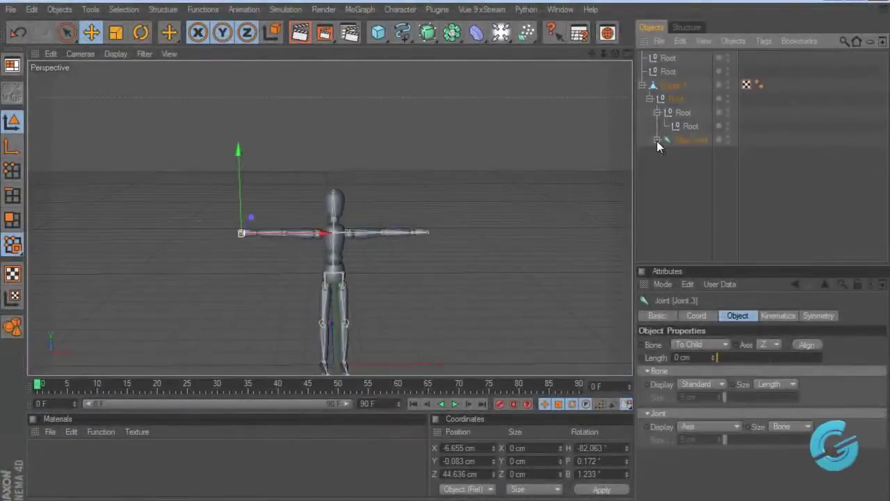
pyautogui.click(668, 211)
pyautogui.click(695, 143)
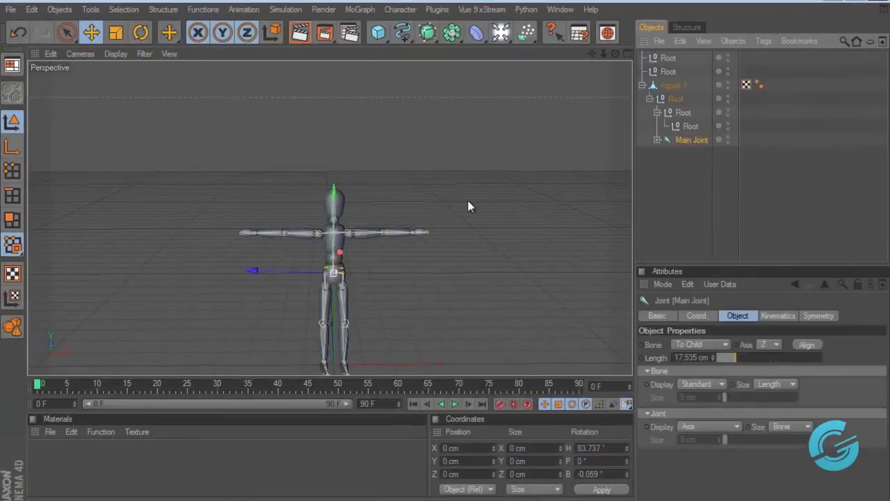
pyautogui.scroll(6, 470, 204)
pyautogui.click(657, 141)
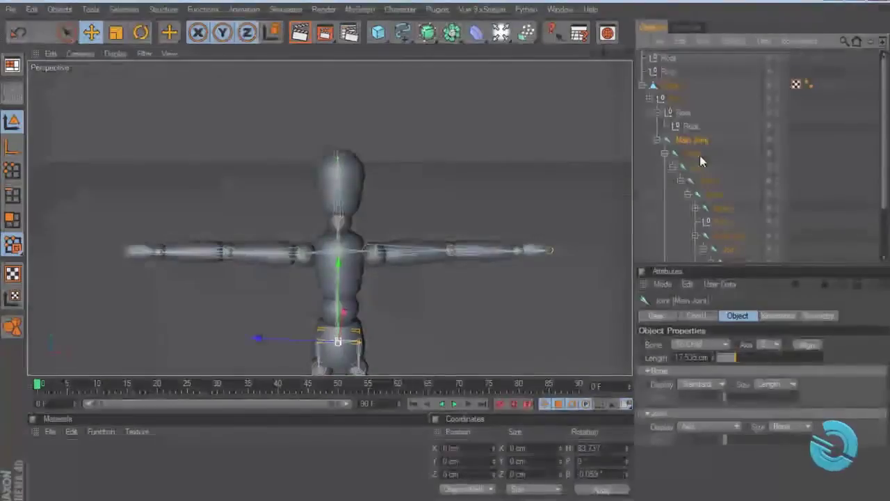
pyautogui.click(665, 154)
# Try rotating the unbound Right Leg joint to a pitch of about 1.3°, and undo the rotation.
pyautogui.click(697, 171)
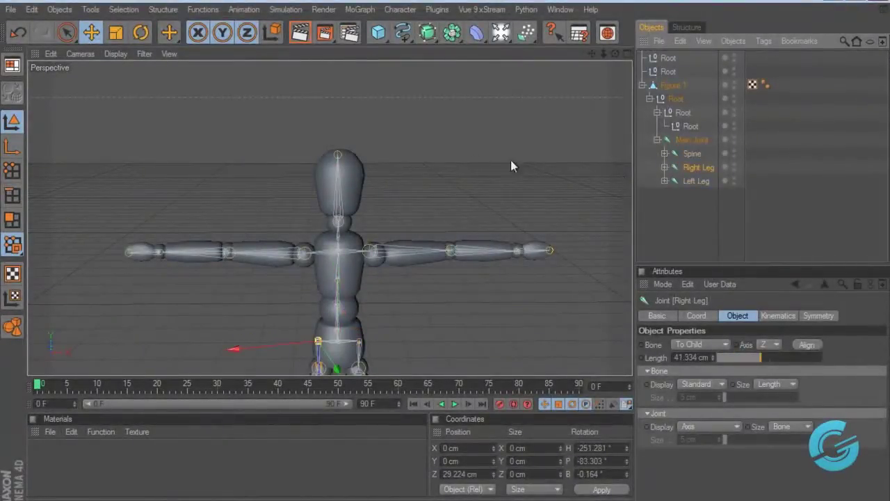
pyautogui.moveTo(592, 54); pyautogui.dragTo(473, 223)
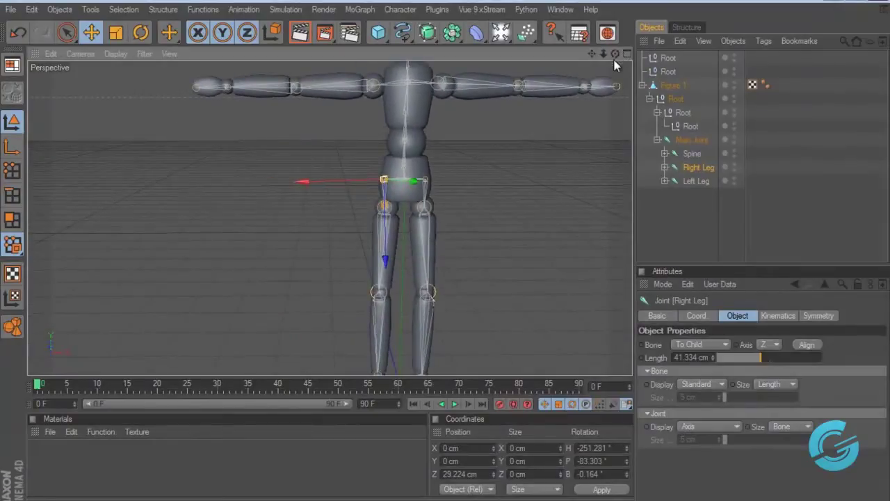
pyautogui.moveTo(615, 54)
pyautogui.mouseDown()
pyautogui.moveTo(430, 254)
pyautogui.moveTo(604, 58)
pyautogui.mouseUp()
pyautogui.click(141, 32)
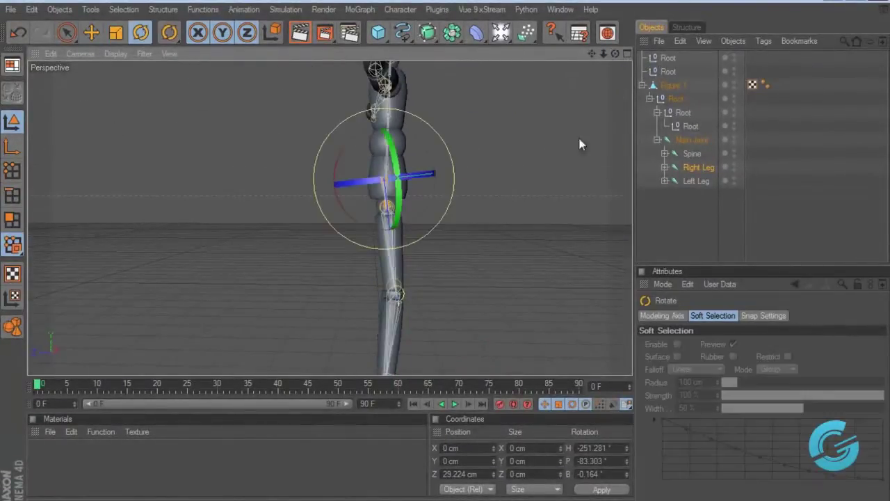
pyautogui.moveTo(344, 207); pyautogui.dragTo(401, 278)
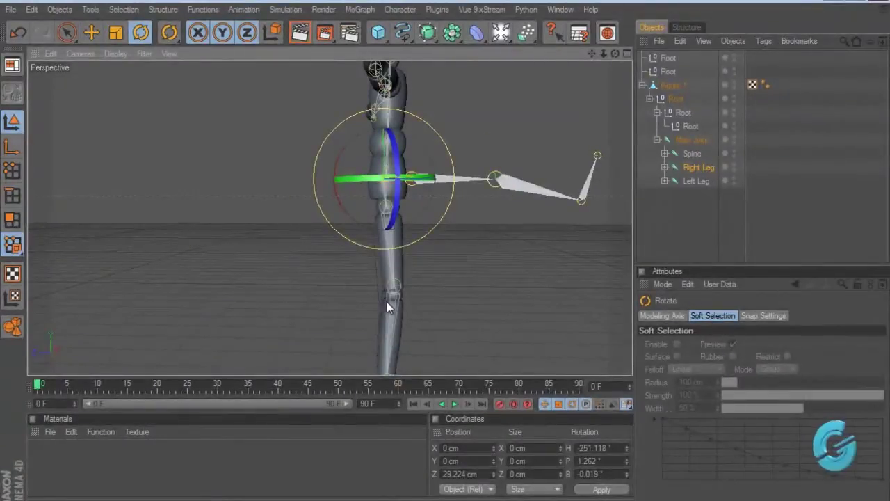
pyautogui.hotkey('ctrl', 'z')
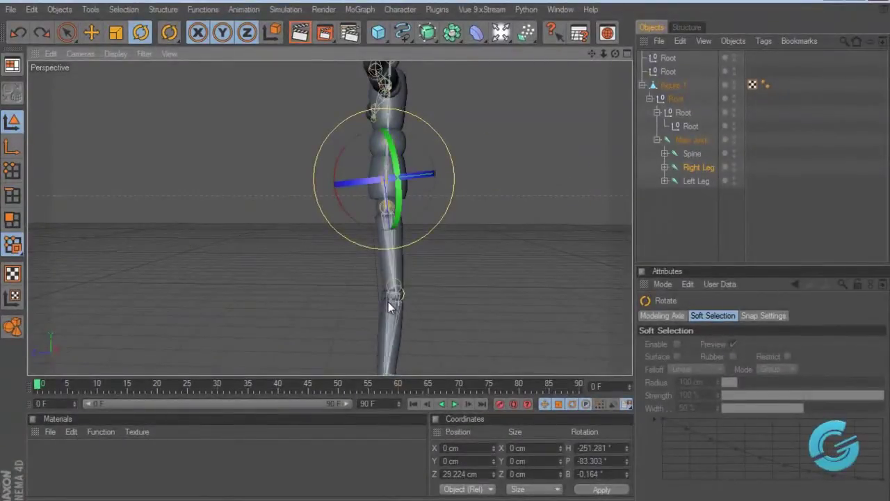
# Collapse Figure.1 and select it together with all its children.
pyautogui.click(641, 86)
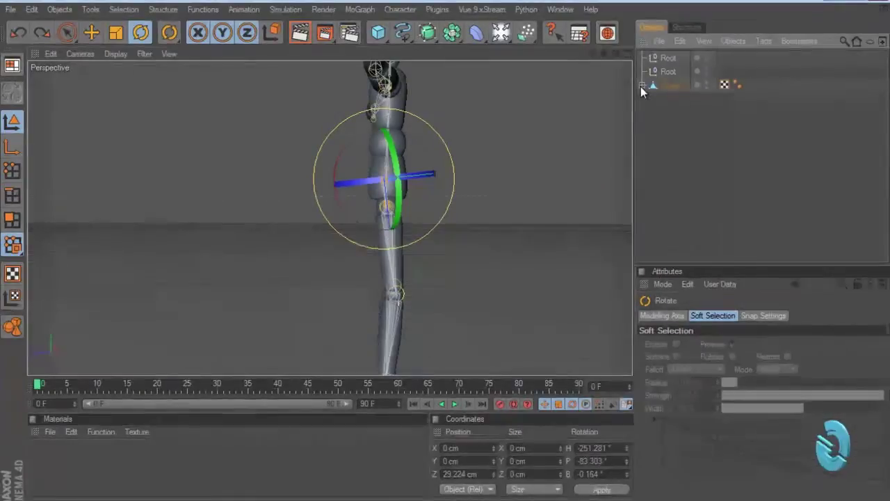
pyautogui.click(641, 86)
pyautogui.click(642, 86)
pyautogui.click(641, 86)
pyautogui.click(641, 86)
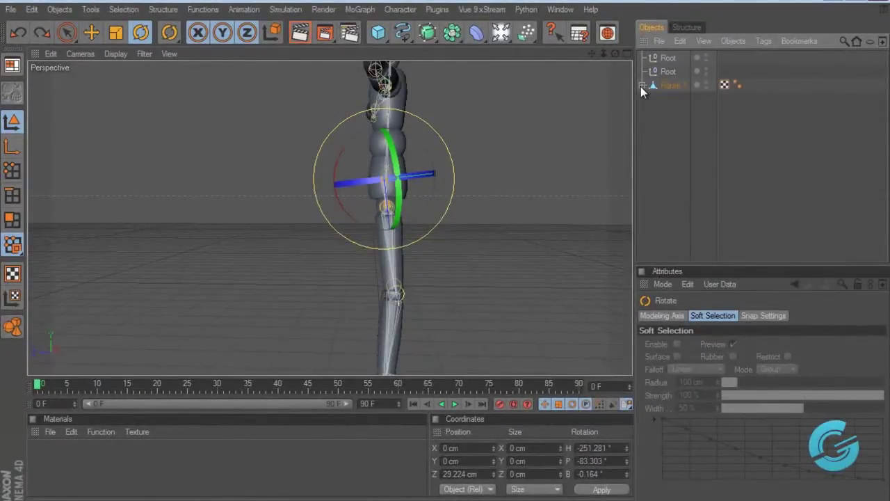
pyautogui.click(672, 85)
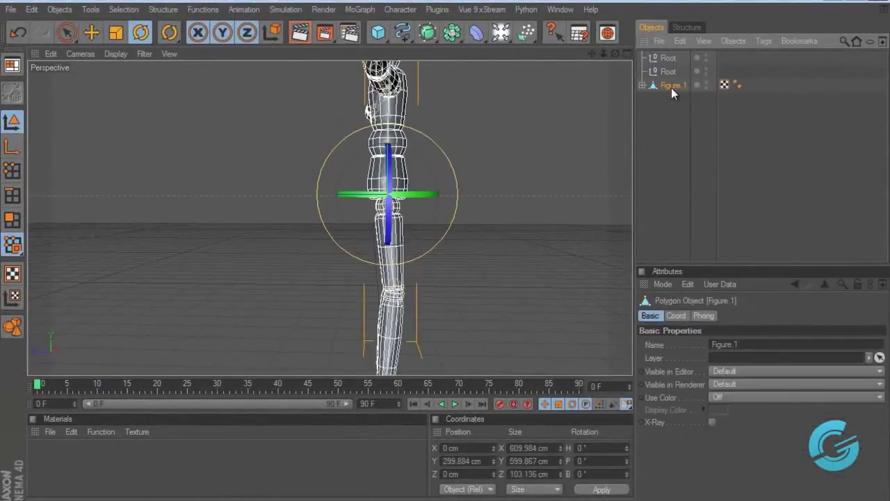
pyautogui.rightClick(671, 87)
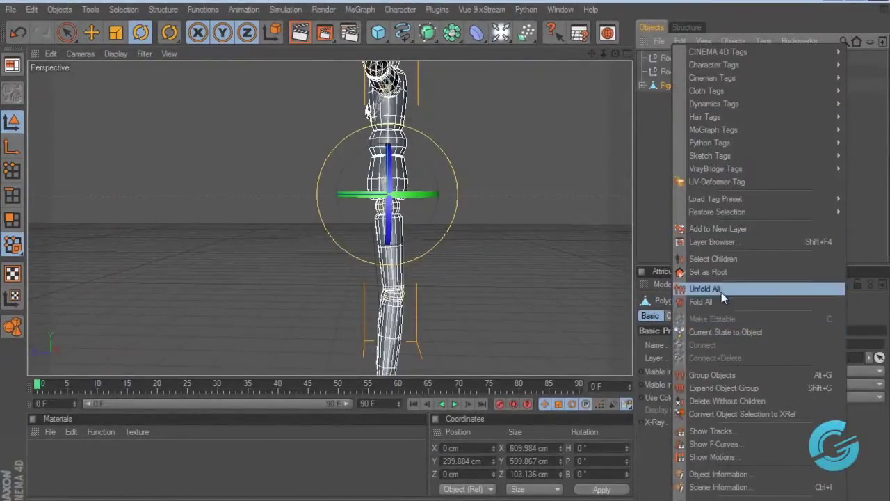
pyautogui.click(737, 259)
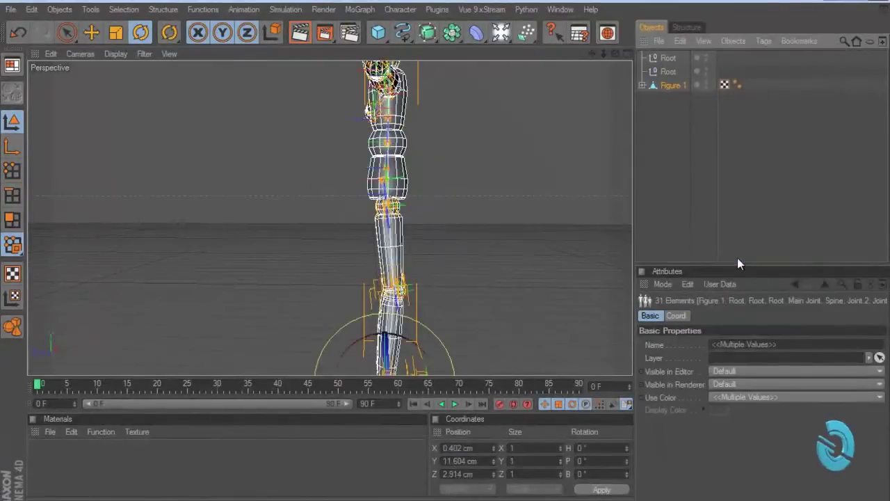
# Bind the selected joints to the Figure.1 mesh.
pyautogui.click(400, 10)
pyautogui.moveTo(431, 29)
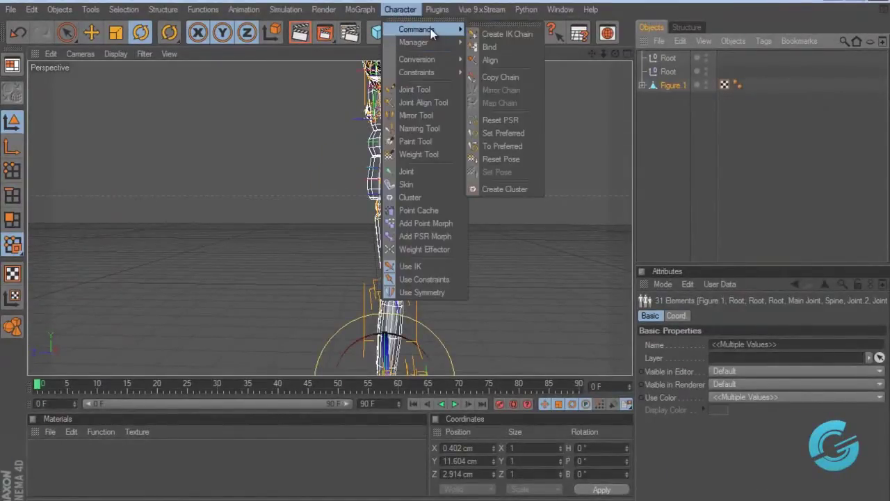
pyautogui.click(507, 49)
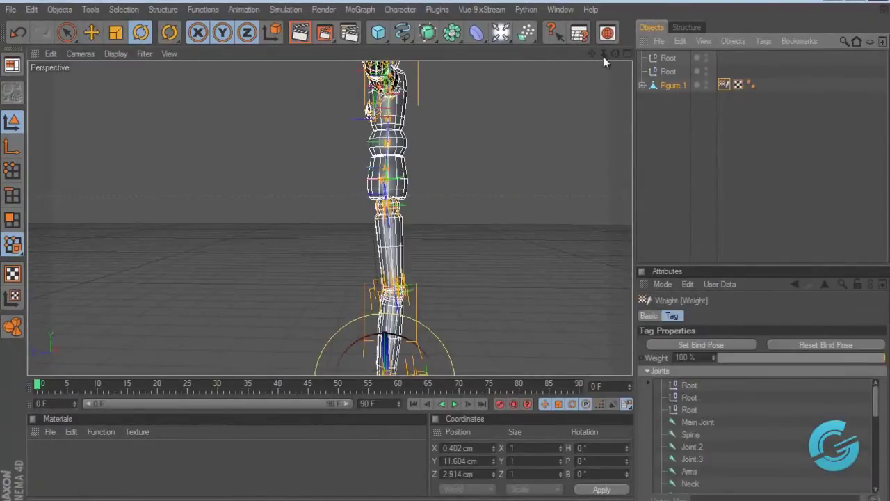
# Expand Figure.1 and rotate its Right Leg joint to a pitch of about -44.1° to test the binding.
pyautogui.scroll(-5, 450, 249)
pyautogui.keyDown('alt'); pyautogui.moveTo(480, 255); pyautogui.dragTo(487, 257); pyautogui.keyUp('alt')
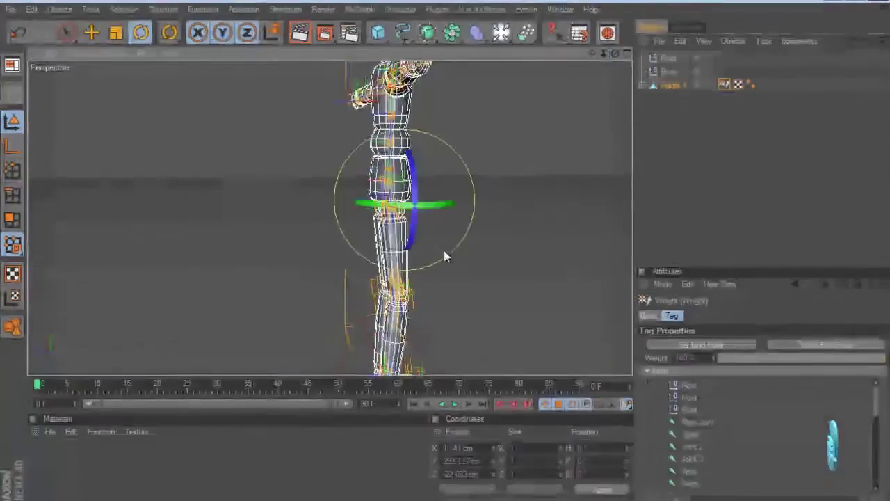
pyautogui.click(642, 84)
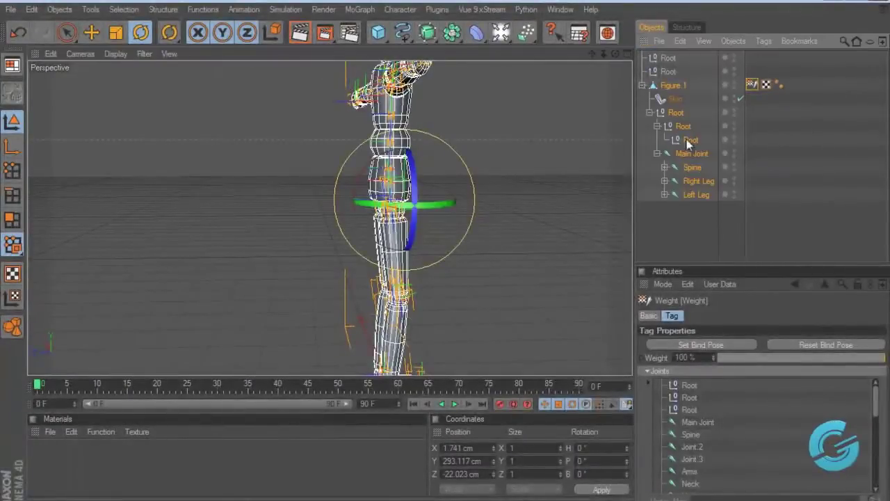
pyautogui.click(697, 182)
pyautogui.moveTo(590, 53)
pyautogui.mouseDown()
pyautogui.moveTo(445, 247)
pyautogui.moveTo(587, 54)
pyautogui.mouseUp()
pyautogui.moveTo(302, 149); pyautogui.dragTo(337, 158)
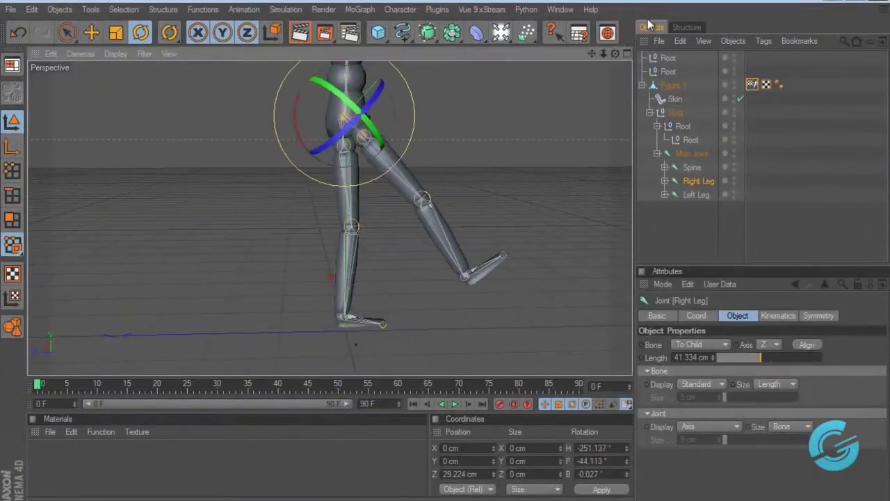
# Try swinging the Right Leg out sideways to about H -381.5°, P -43.7° and B -75.7°, and undo it.
pyautogui.moveTo(614, 58); pyautogui.dragTo(487, 256)
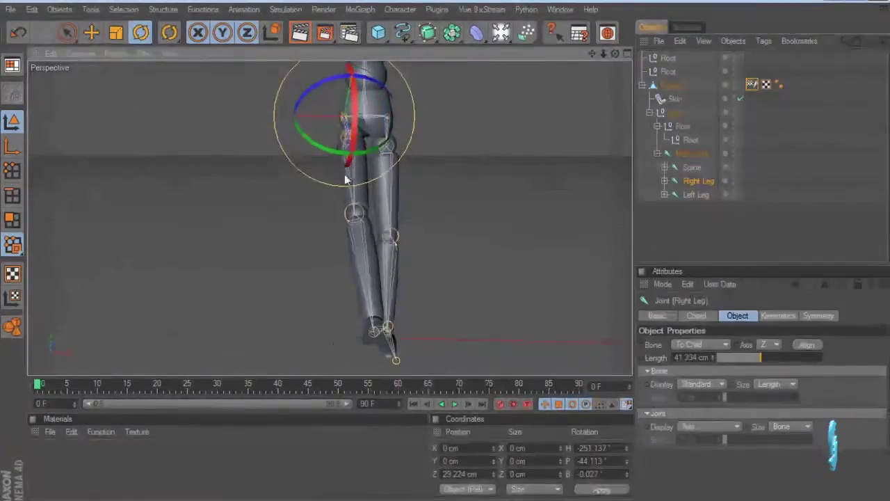
pyautogui.moveTo(371, 162); pyautogui.dragTo(292, 178)
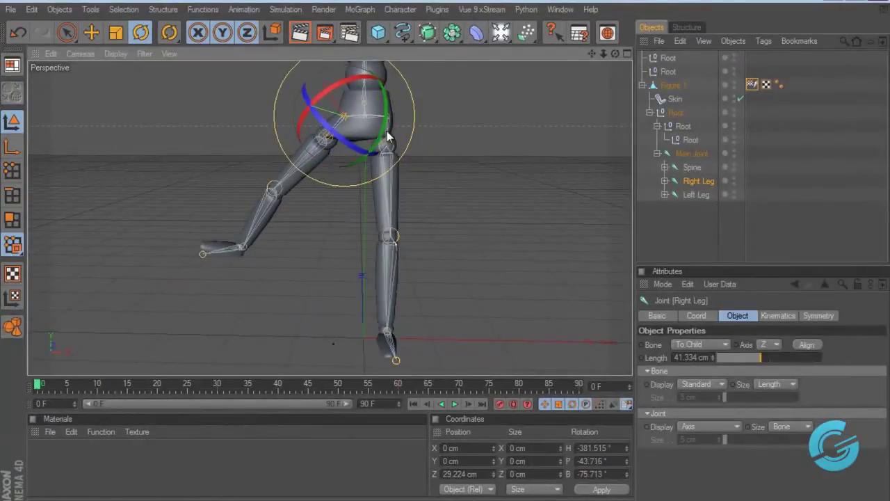
pyautogui.moveTo(615, 53); pyautogui.dragTo(446, 250)
pyautogui.hotkey('ctrl', 'z')
pyautogui.hotkey('ctrl', 'z')
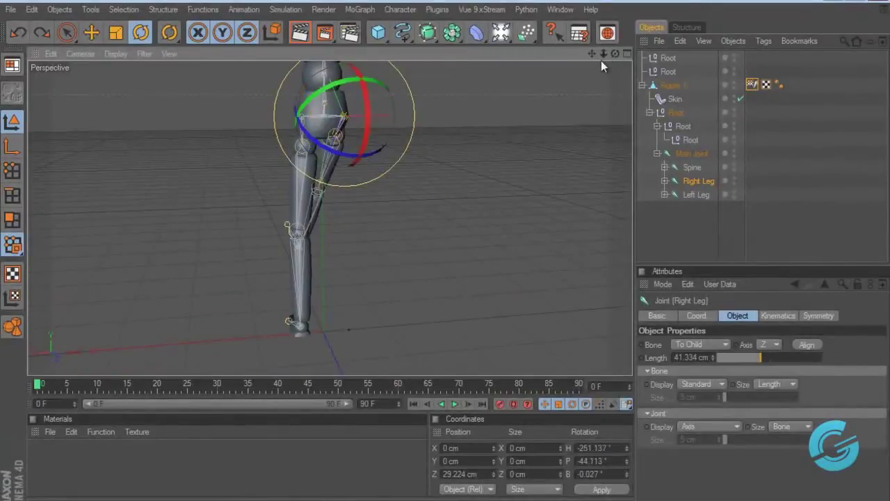
# Undo the remaining test rotation of the Right Leg joint.
pyautogui.moveTo(451, 248)
pyautogui.keyDown('alt'); pyautogui.mouseDown()
pyautogui.moveTo(458, 256)
pyautogui.moveTo(444, 251)
pyautogui.mouseUp(); pyautogui.keyUp('alt')
pyautogui.hotkey('ctrl', 'shift', 'z')
pyautogui.hotkey('ctrl', 'shift', 'z')
pyautogui.hotkey('ctrl', 'shift', 'z')
pyautogui.hotkey('ctrl', 'shift', 'z')
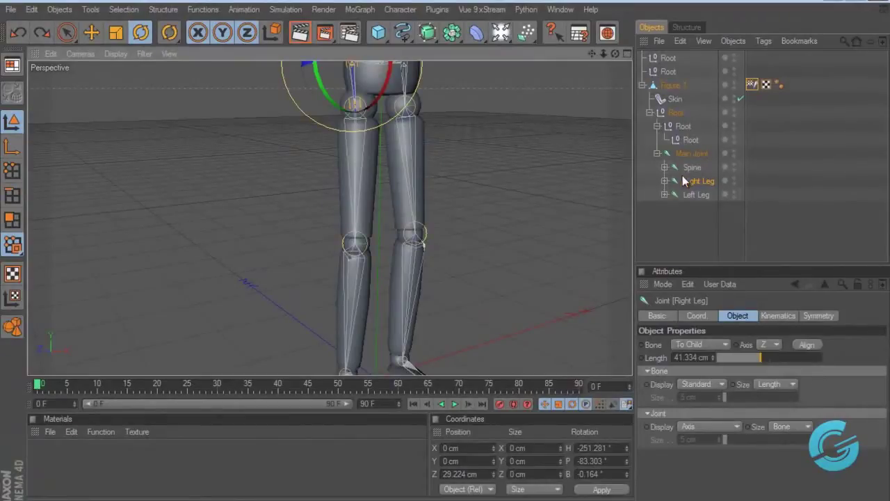
# Try raising the thigh by rotating the Right Leg's Joint.1 to about H 86.5°, P -228.2° and B -91.8°, and undo it.
pyautogui.click(665, 181)
pyautogui.click(702, 196)
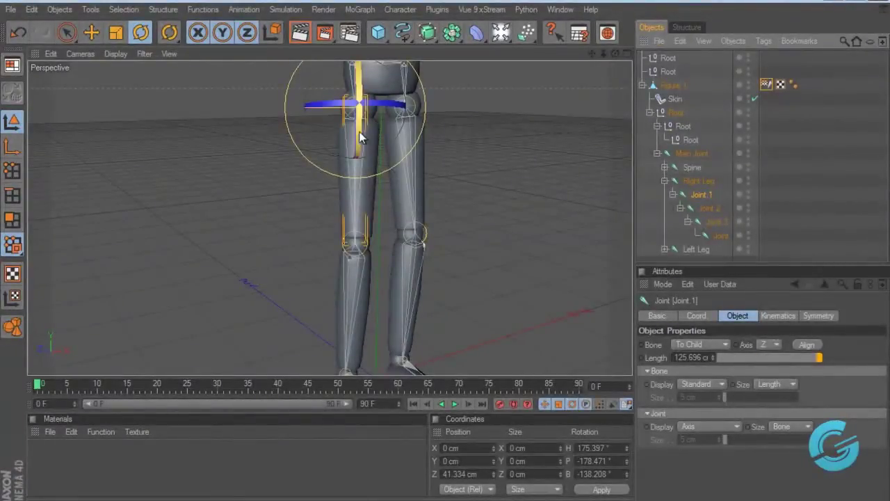
pyautogui.moveTo(360, 137); pyautogui.dragTo(390, 62)
pyautogui.moveTo(615, 53); pyautogui.dragTo(443, 252)
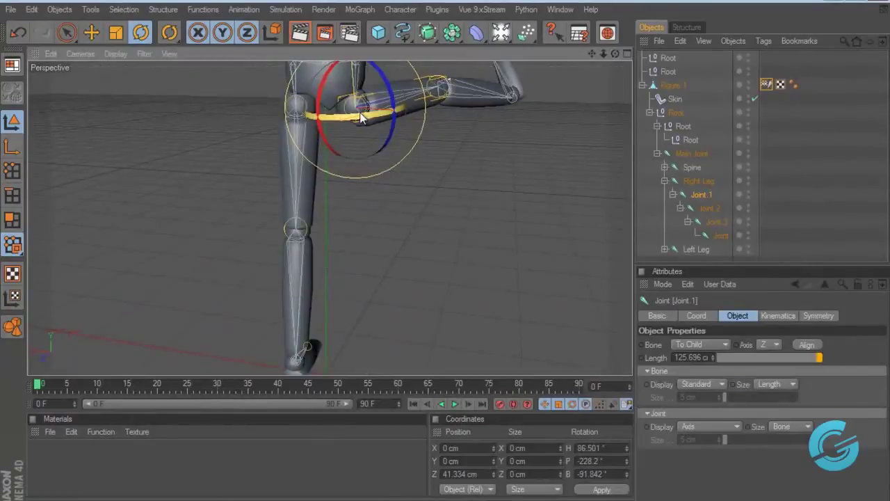
pyautogui.hotkey('ctrl', 'z')
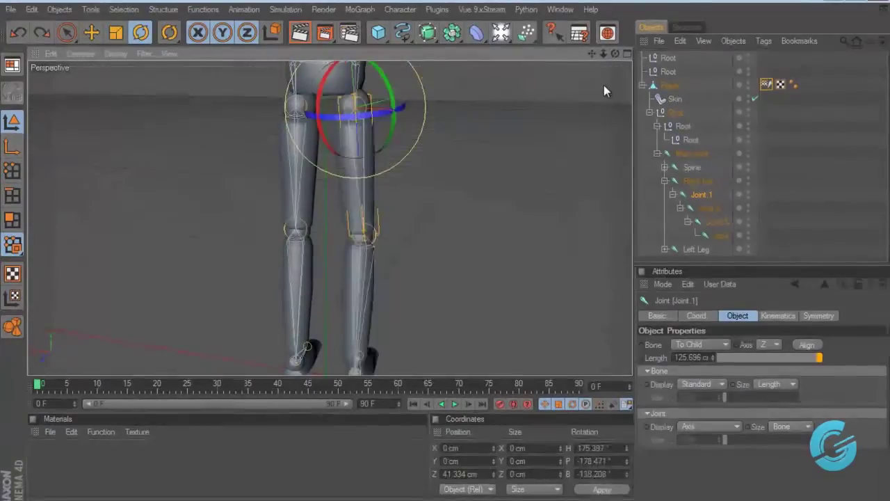
# Examine the whole bound figure from the front, along with the Right Leg joints and the nested Root null.
pyautogui.keyDown('alt'); pyautogui.moveTo(521, 240); pyautogui.dragTo(441, 256); pyautogui.keyUp('alt')
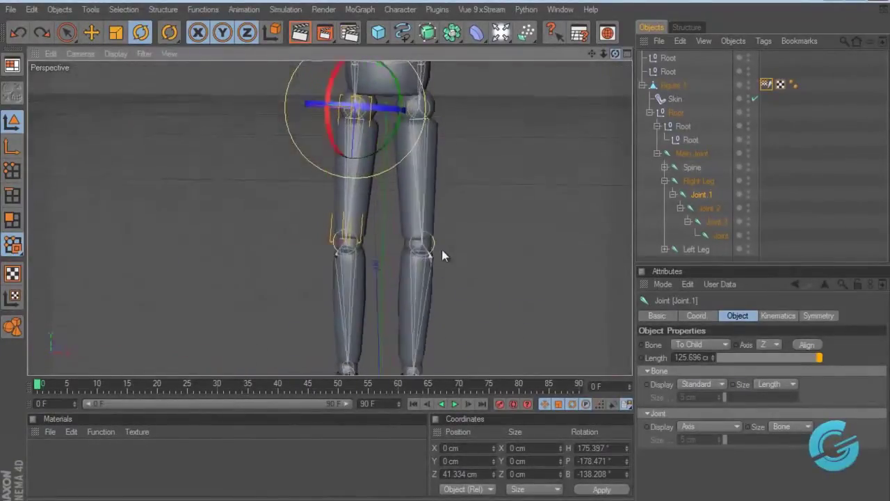
pyautogui.moveTo(593, 53); pyautogui.dragTo(444, 338)
pyautogui.scroll(-5, 462, 114)
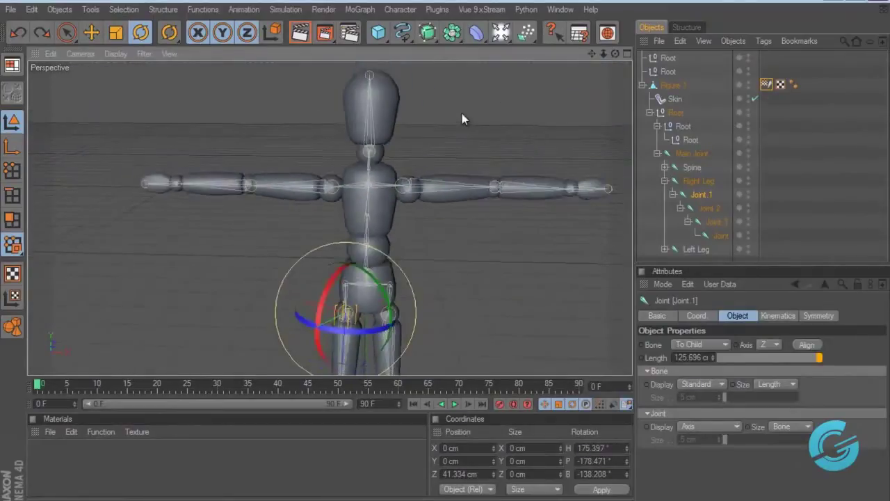
pyautogui.moveTo(593, 54); pyautogui.dragTo(444, 251)
pyautogui.scroll(-3, 555, 109)
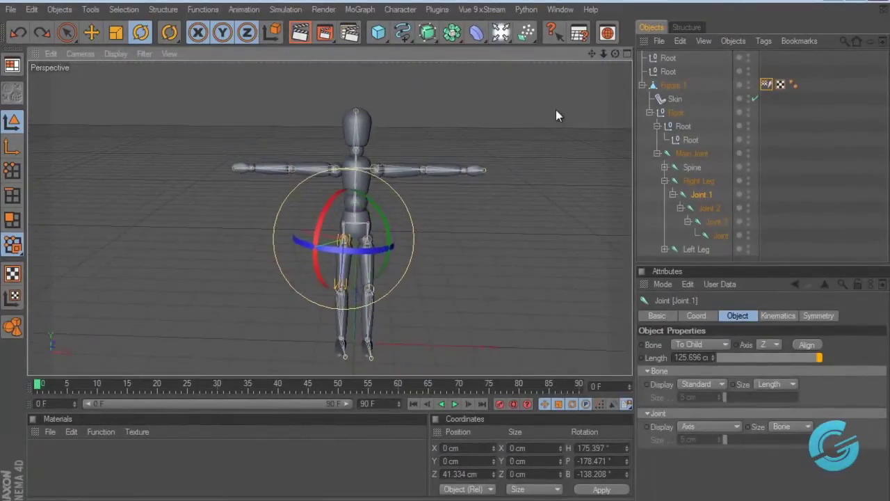
pyautogui.moveTo(616, 54); pyautogui.dragTo(445, 256)
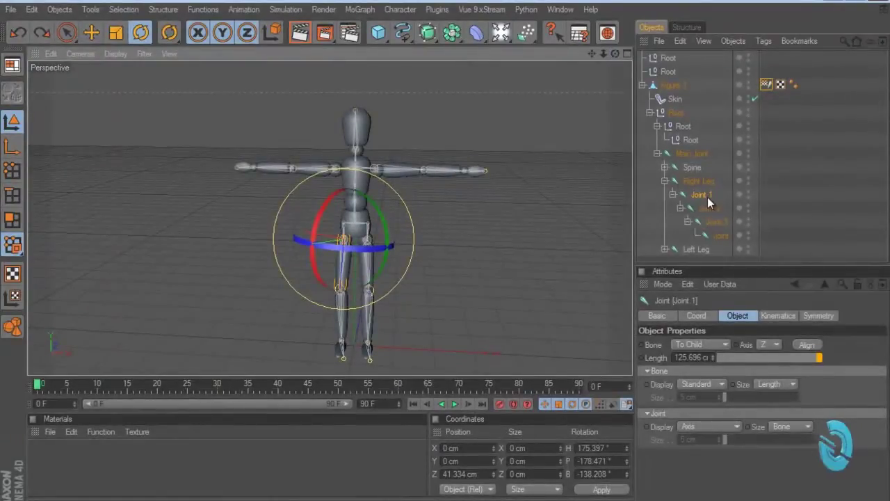
pyautogui.click(715, 222)
pyautogui.scroll(4, 508, 191)
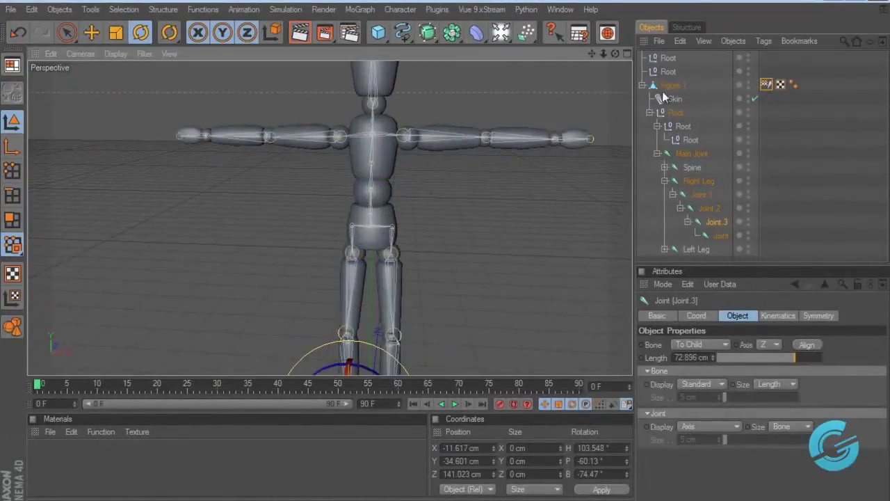
pyautogui.scroll(-5, 445, 253)
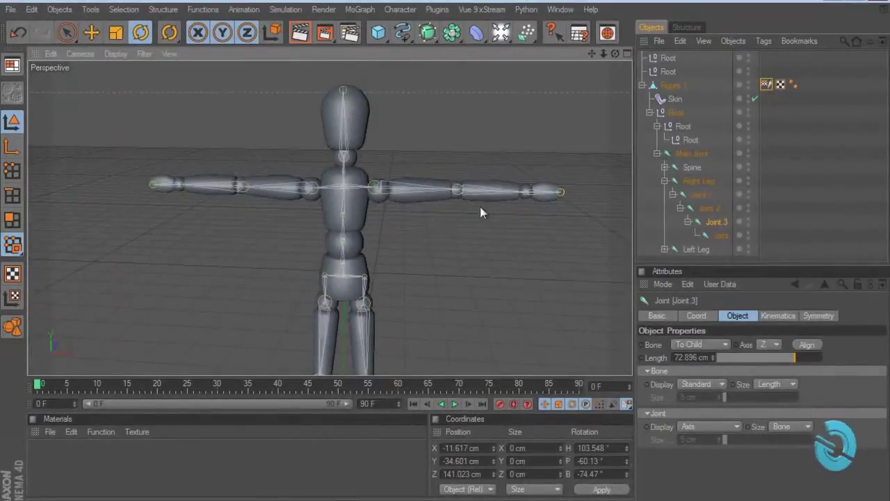
pyautogui.click(696, 183)
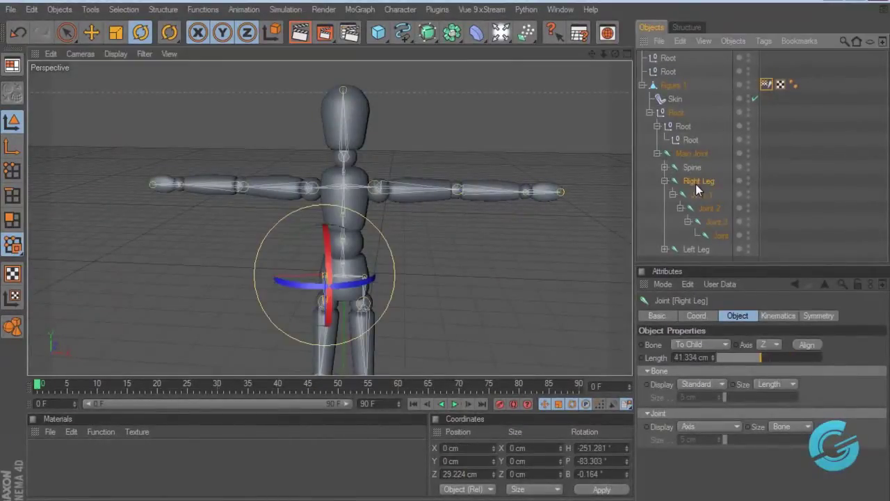
pyautogui.click(689, 140)
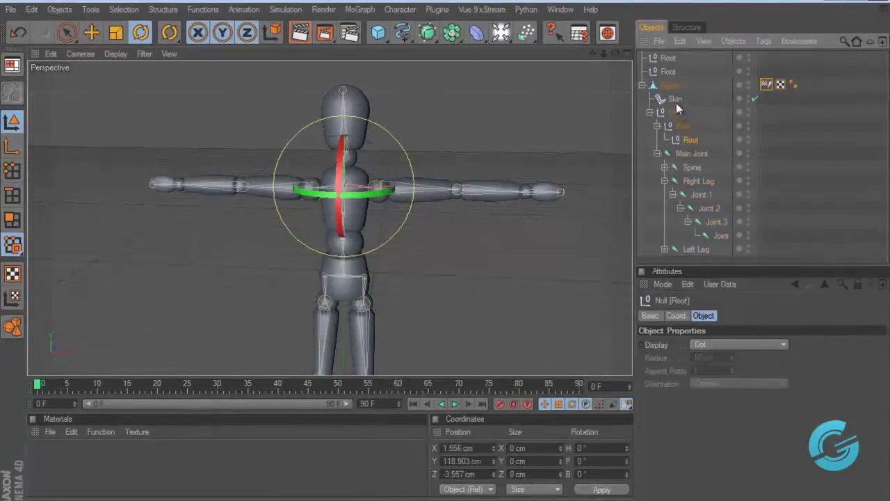
# Raise the right arm by rotating the Right Arm joint to a pitch of about 35.8°.
pyautogui.click(665, 181)
pyautogui.click(664, 168)
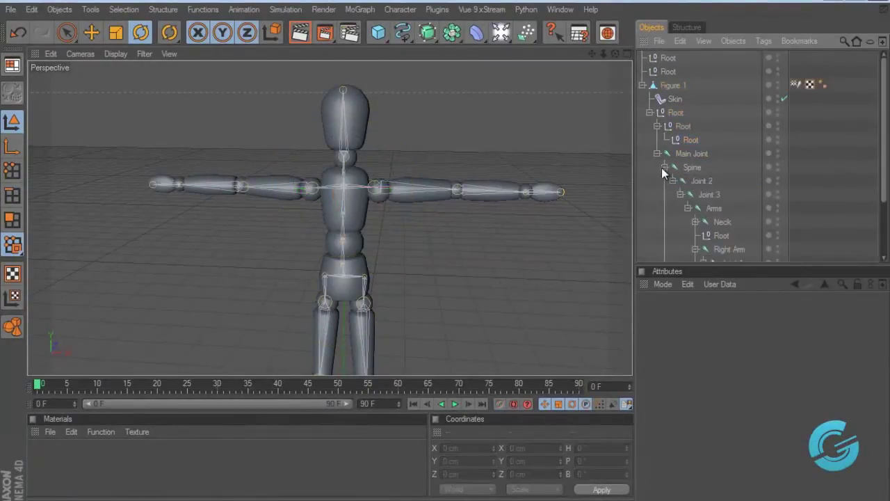
pyautogui.scroll(-3, 724, 183)
pyautogui.click(732, 174)
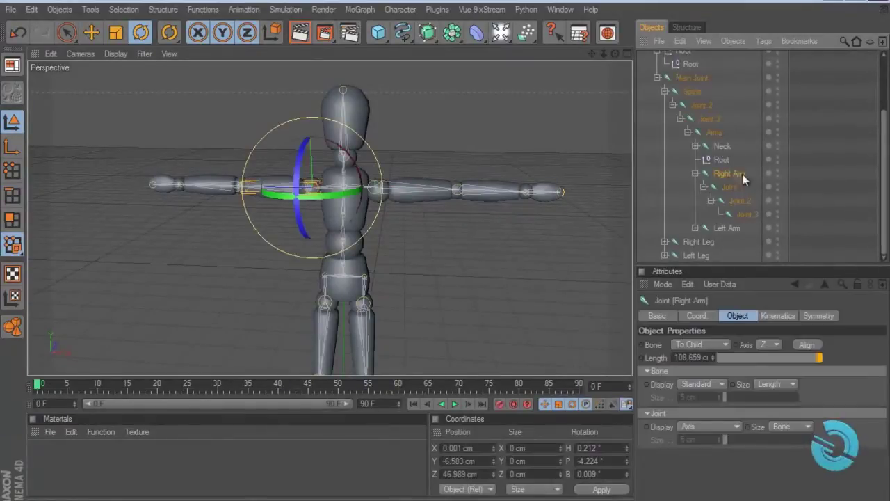
pyautogui.moveTo(352, 173); pyautogui.dragTo(358, 204)
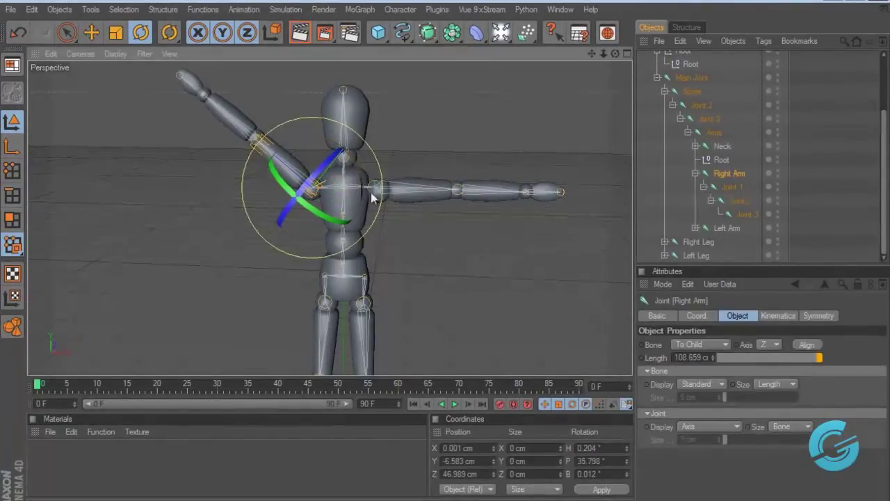
# Swing the Left Arm joint forward to about H -226.8° and bend its elbow Joint.3 to about H -43.9°, P -59.5° and B 3.2°.
pyautogui.click(721, 228)
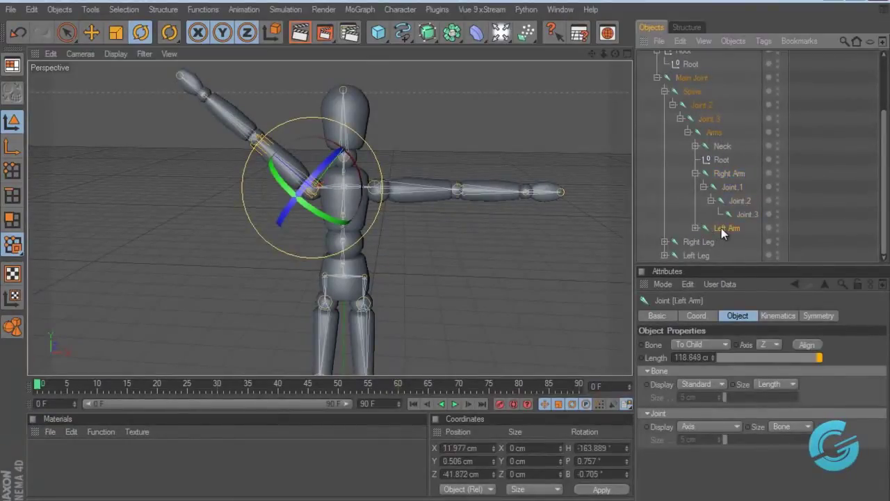
pyautogui.moveTo(415, 194); pyautogui.dragTo(344, 213)
pyautogui.click(696, 227)
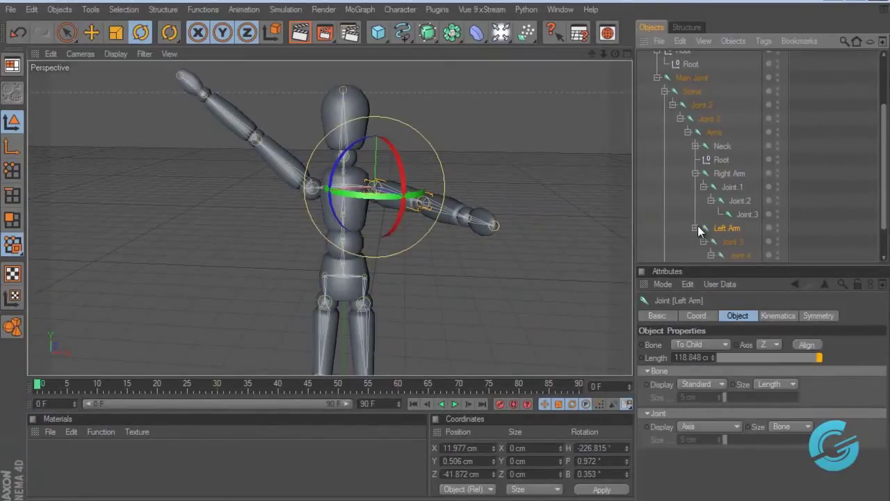
pyautogui.click(730, 241)
pyautogui.moveTo(458, 220); pyautogui.dragTo(404, 215)
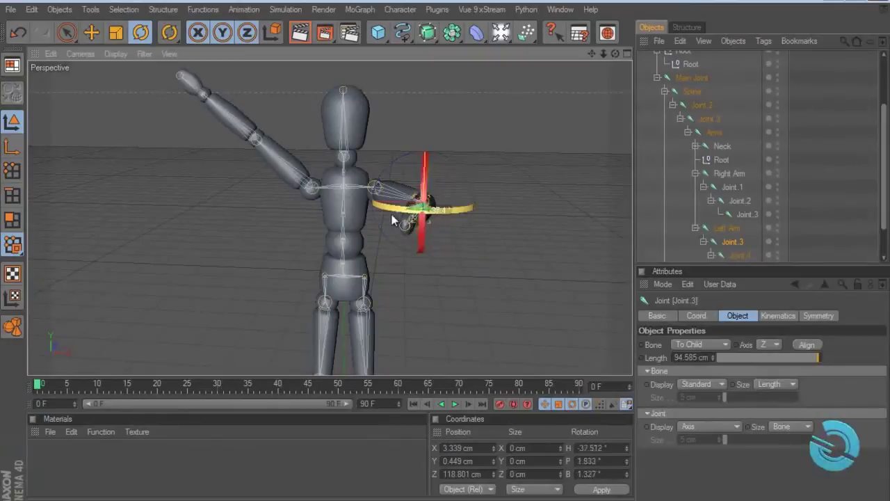
pyautogui.moveTo(434, 166); pyautogui.dragTo(411, 232)
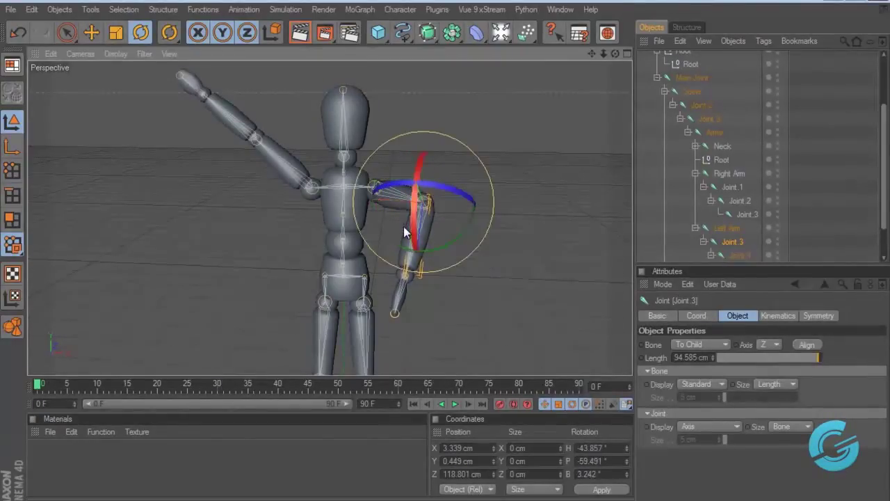
# Lower the upper left arm by rotating the Left Arm joint to about H -262.1°, P -32.8° and B -20.0°.
pyautogui.moveTo(617, 53); pyautogui.dragTo(446, 256)
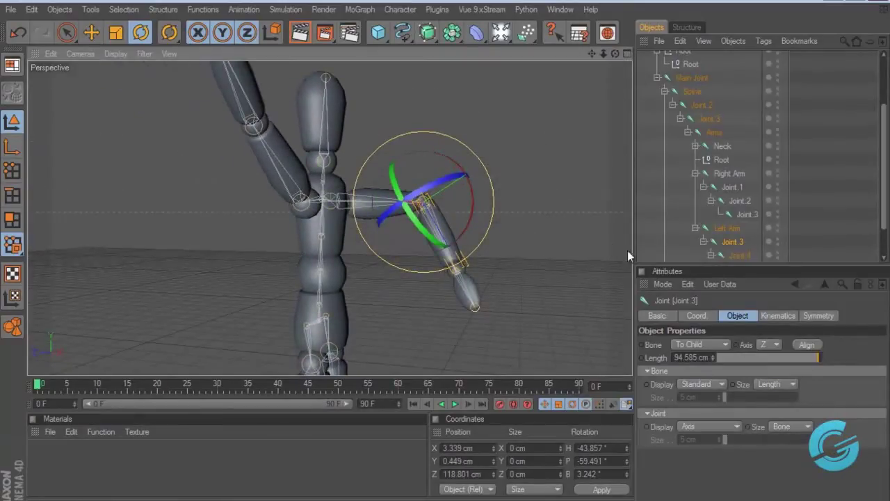
pyautogui.click(739, 200)
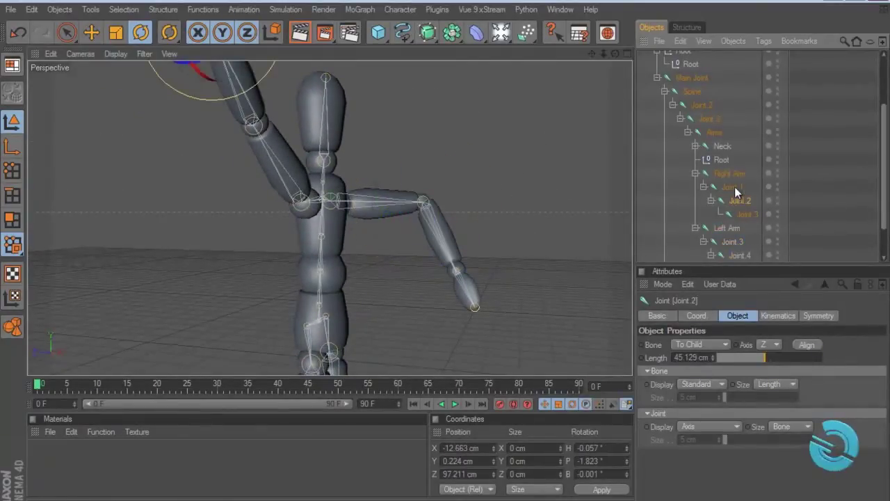
pyautogui.click(730, 173)
pyautogui.click(732, 186)
pyautogui.click(727, 174)
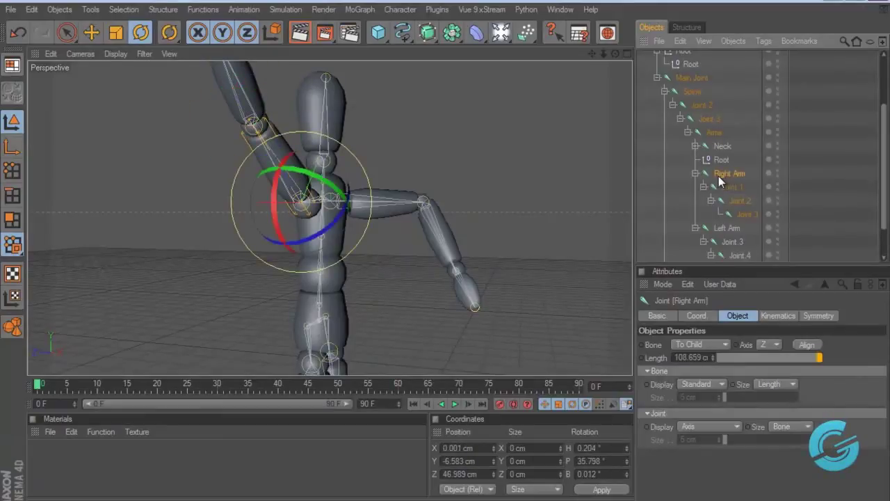
pyautogui.click(736, 228)
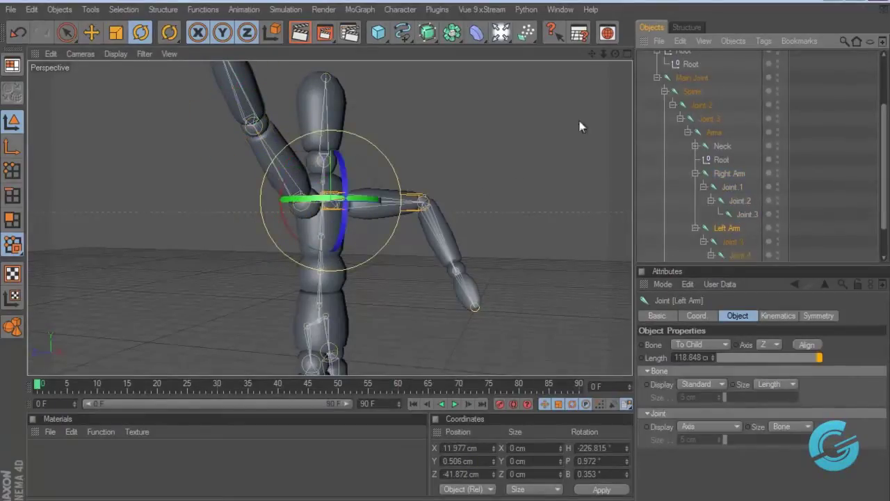
pyautogui.moveTo(614, 54); pyautogui.dragTo(390, 292)
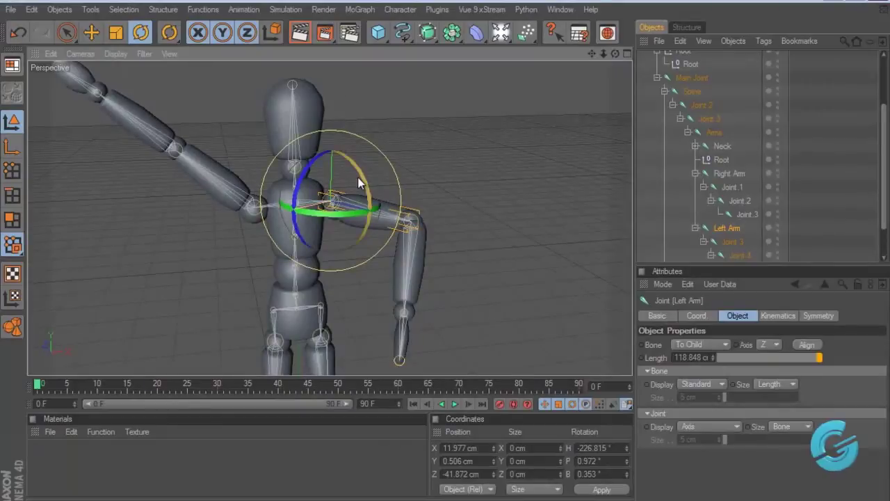
pyautogui.moveTo(357, 178); pyautogui.dragTo(323, 244)
pyautogui.moveTo(615, 53); pyautogui.dragTo(473, 123)
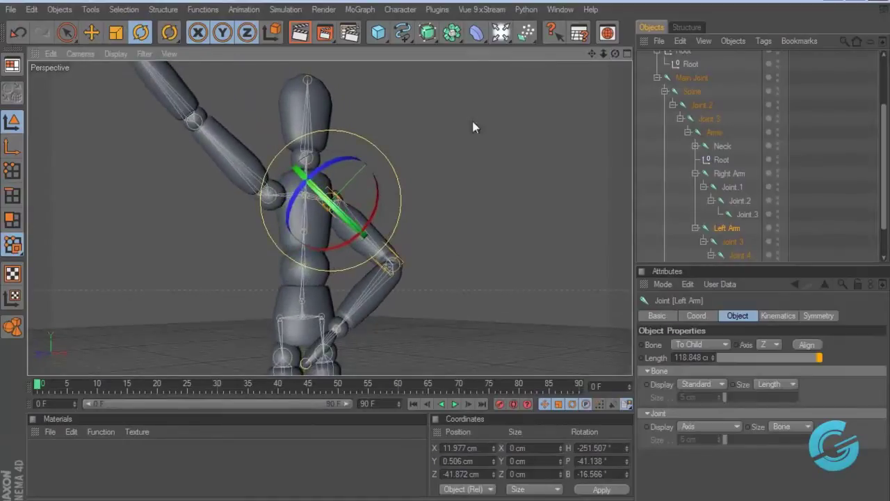
pyautogui.moveTo(370, 202); pyautogui.dragTo(393, 194)
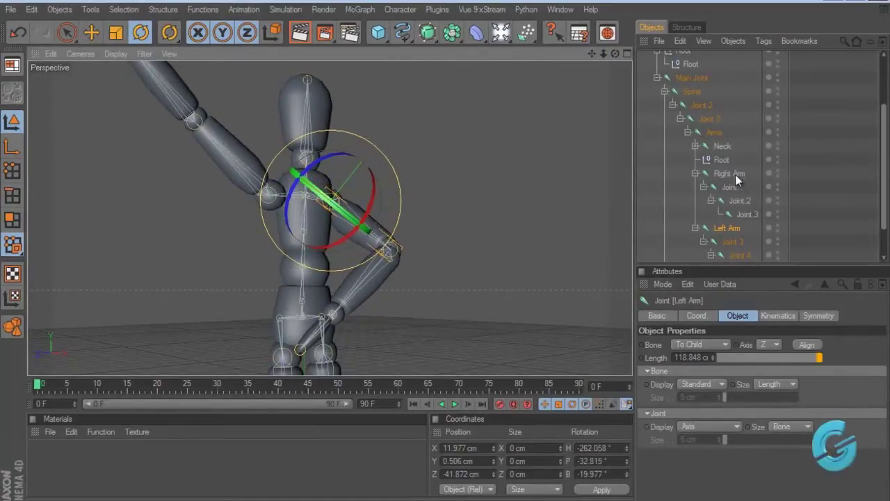
# Twist the left hand by rotating the Left Arm's Joint.4 to a bank of about 88.2°.
pyautogui.scroll(-3, 744, 228)
pyautogui.click(739, 214)
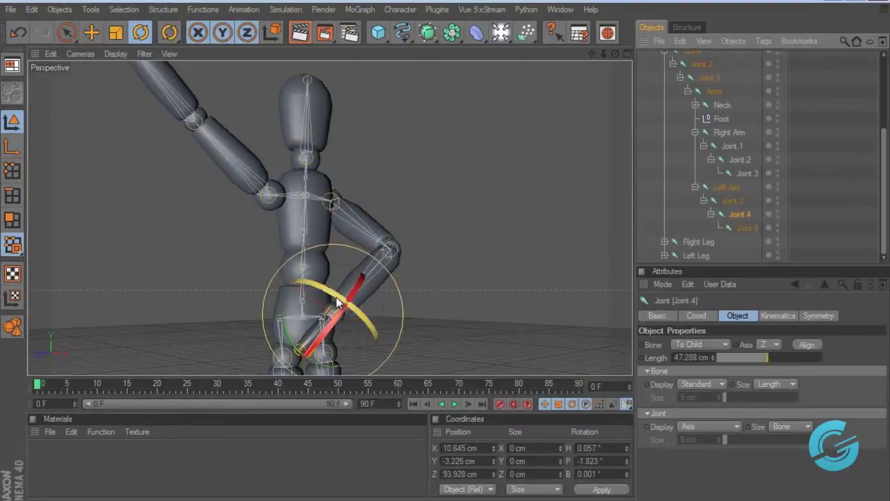
pyautogui.moveTo(339, 301); pyautogui.dragTo(193, 225)
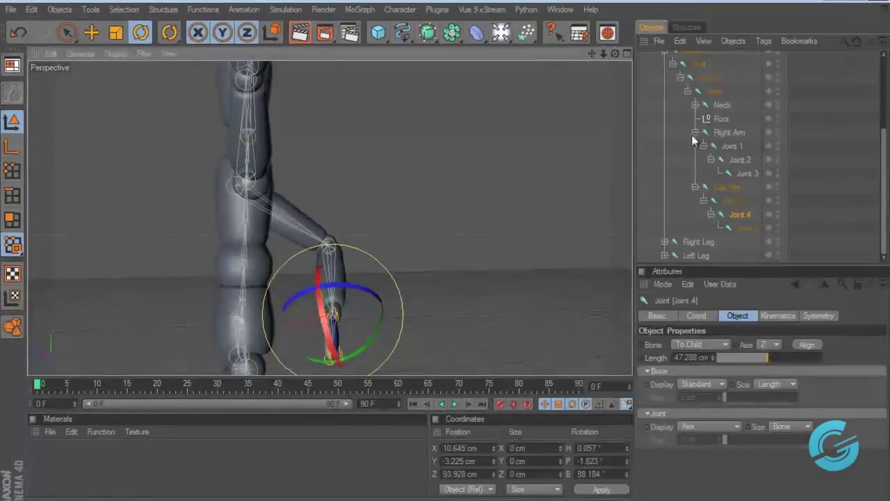
# Bring the left forearm toward the hip by rotating the Left Arm's Joint.3 to about H -30.0°, P -84.3° and B 16.7°.
pyautogui.click(741, 201)
pyautogui.moveTo(357, 278); pyautogui.dragTo(333, 283)
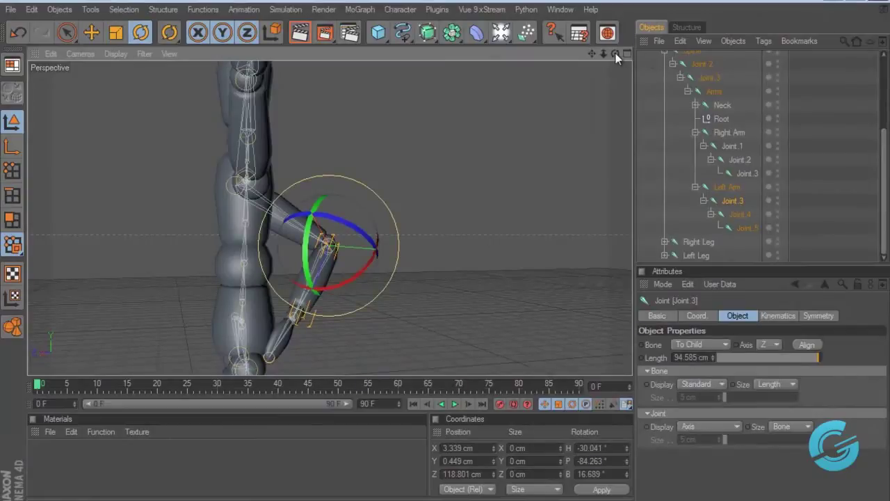
pyautogui.moveTo(615, 54); pyautogui.dragTo(455, 129)
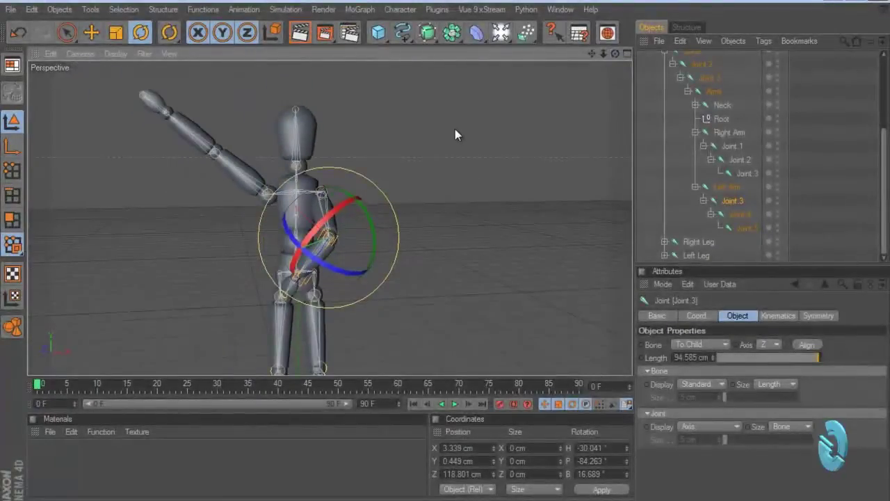
# Try bending the right knee by rotating the Right Leg's Joint.2 to about H -135.5°, P -199.2° and B 116.4°.
pyautogui.scroll(-2, 455, 135)
pyautogui.scroll(-1, 455, 134)
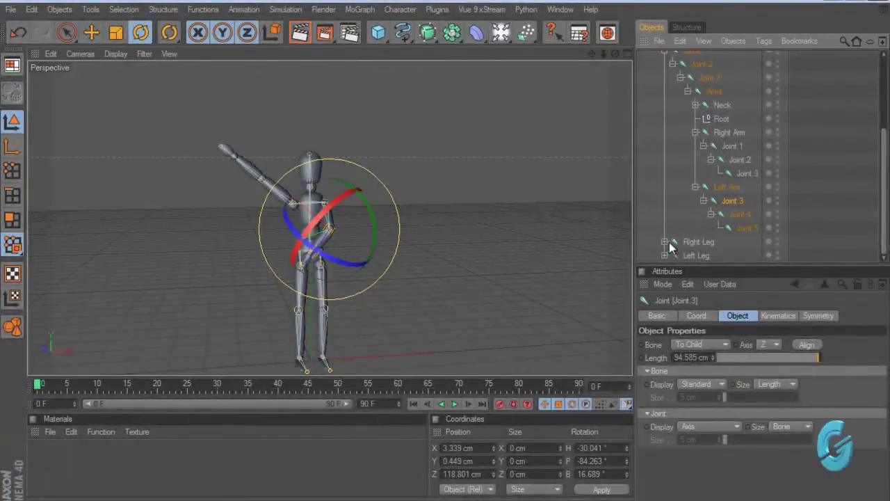
pyautogui.click(685, 241)
pyautogui.click(669, 238)
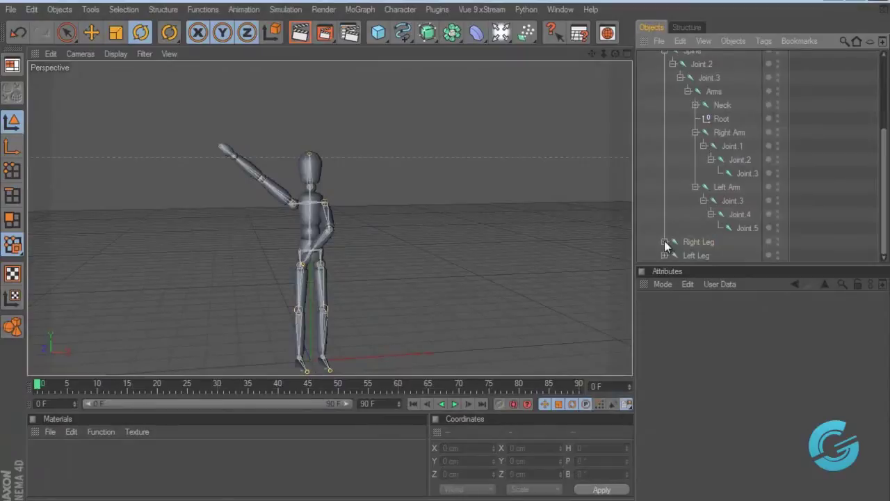
pyautogui.click(665, 241)
pyautogui.click(704, 216)
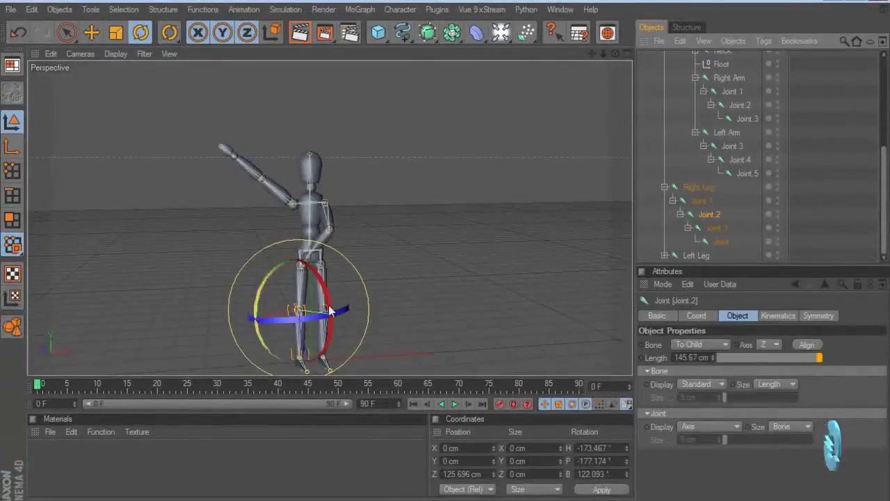
pyautogui.moveTo(331, 311); pyautogui.dragTo(311, 268)
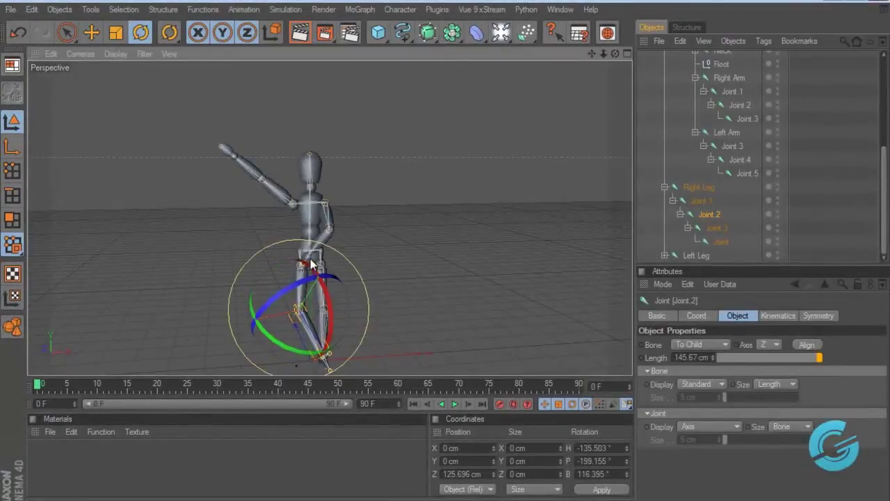
pyautogui.moveTo(617, 55); pyautogui.dragTo(447, 255)
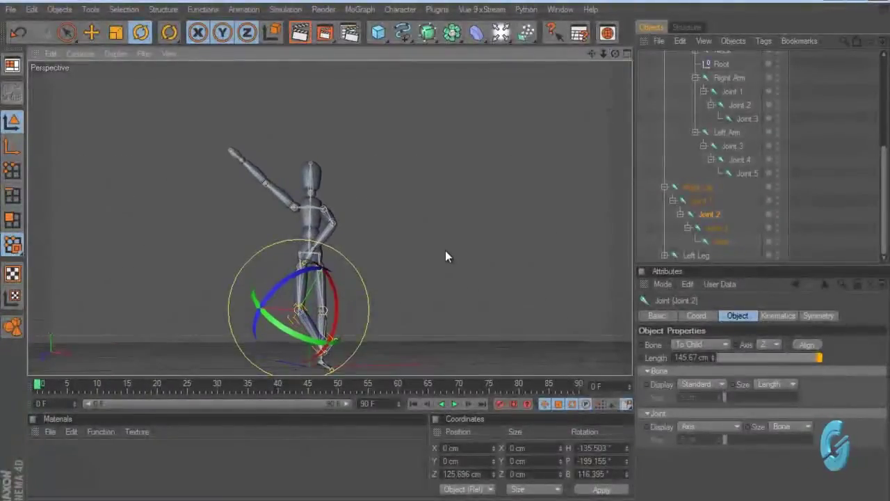
# Raise the right thigh by rotating Joint.1, and fold the lower leg down by rotating Joint.2 to about H -274.9°, P -97.2° and B 101.8°.
pyautogui.click(701, 201)
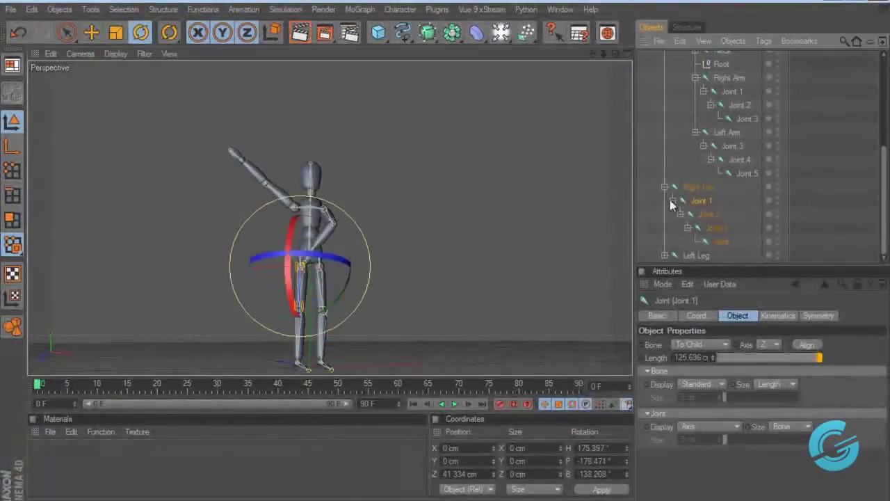
pyautogui.moveTo(312, 270); pyautogui.dragTo(337, 203)
pyautogui.click(713, 221)
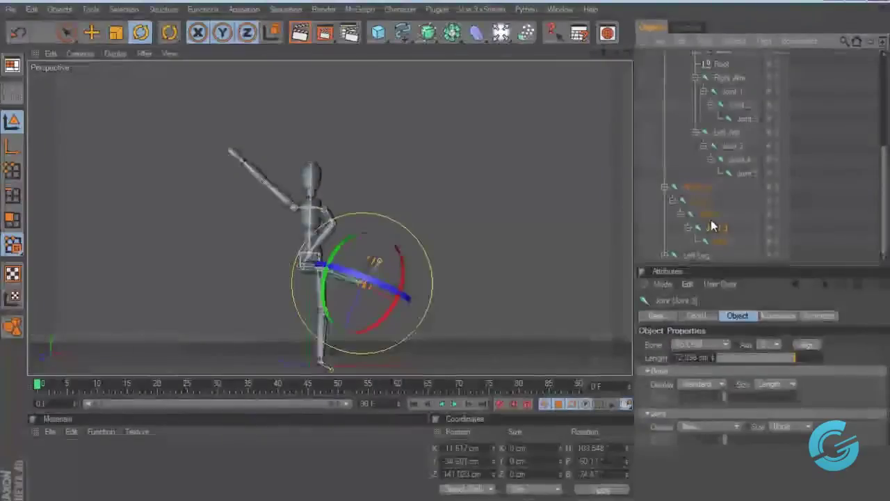
pyautogui.moveTo(338, 263); pyautogui.dragTo(278, 338)
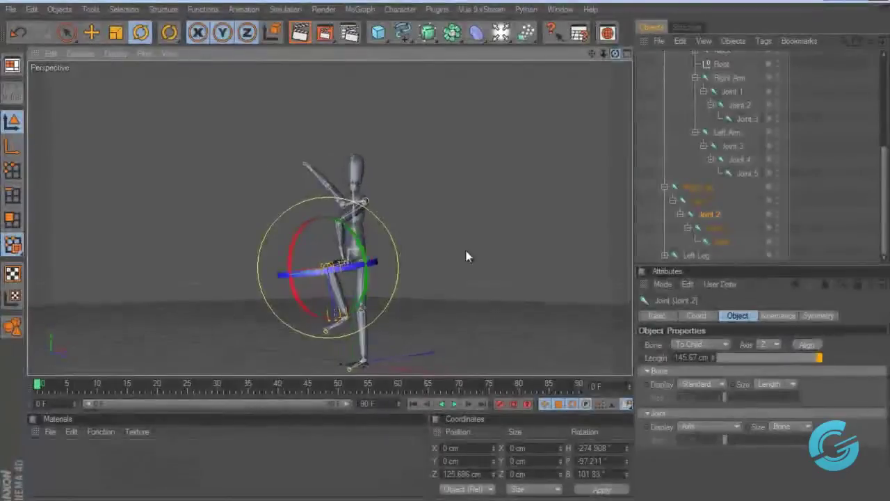
# Refine the bent right knee by rotating Joint.2 to about H -323.3°, P -103.7° and B 27.5°.
pyautogui.moveTo(302, 271); pyautogui.dragTo(453, 183)
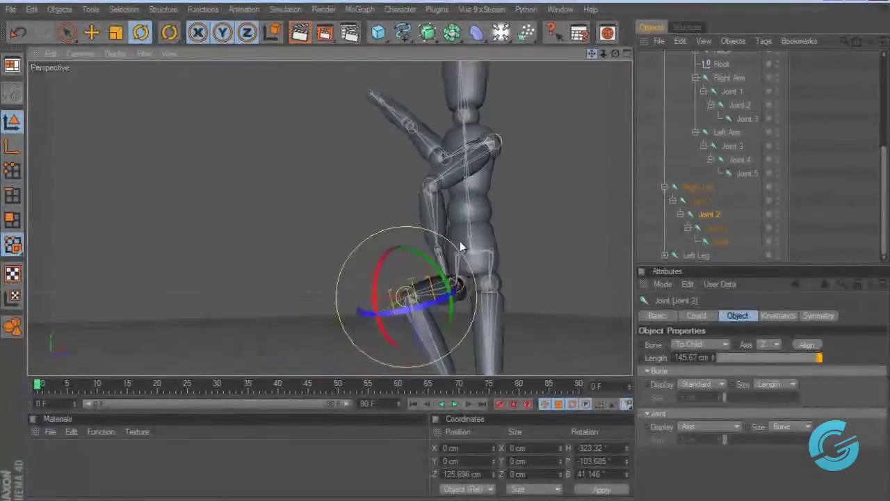
pyautogui.keyDown('alt'); pyautogui.moveTo(459, 246); pyautogui.dragTo(523, 163); pyautogui.keyUp('alt')
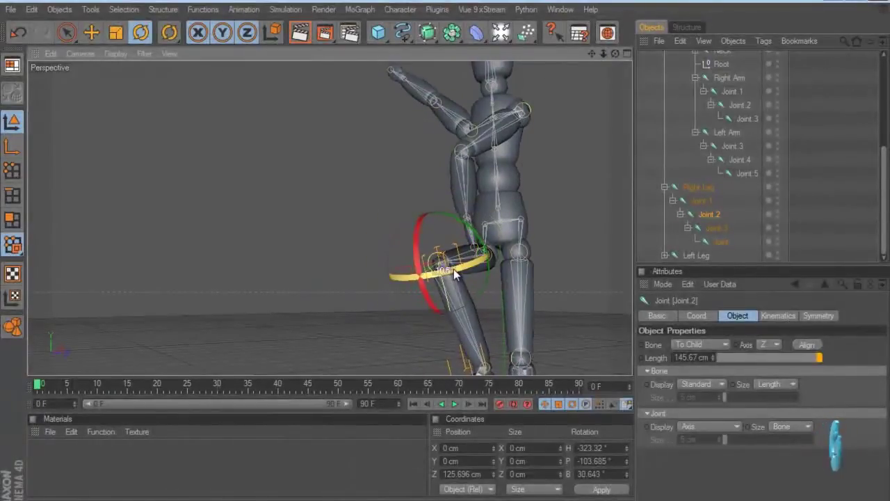
pyautogui.moveTo(453, 268); pyautogui.dragTo(467, 274)
pyautogui.moveTo(615, 52); pyautogui.dragTo(592, 54)
pyautogui.moveTo(434, 253)
pyautogui.keyDown('alt'); pyautogui.mouseDown()
pyautogui.moveTo(455, 245)
pyautogui.moveTo(449, 260)
pyautogui.mouseUp(); pyautogui.keyUp('alt')
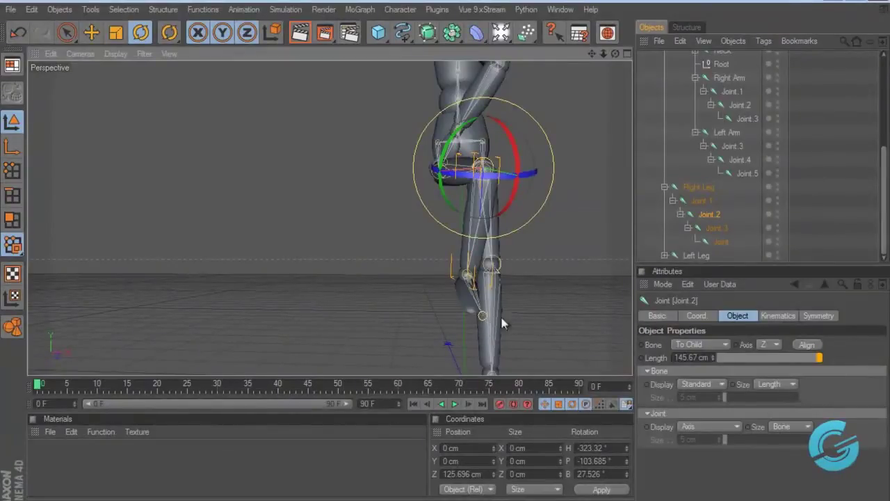
# Deselect all joints and preview-render the whole posed figure in the perspective view.
pyautogui.moveTo(592, 54); pyautogui.dragTo(446, 250)
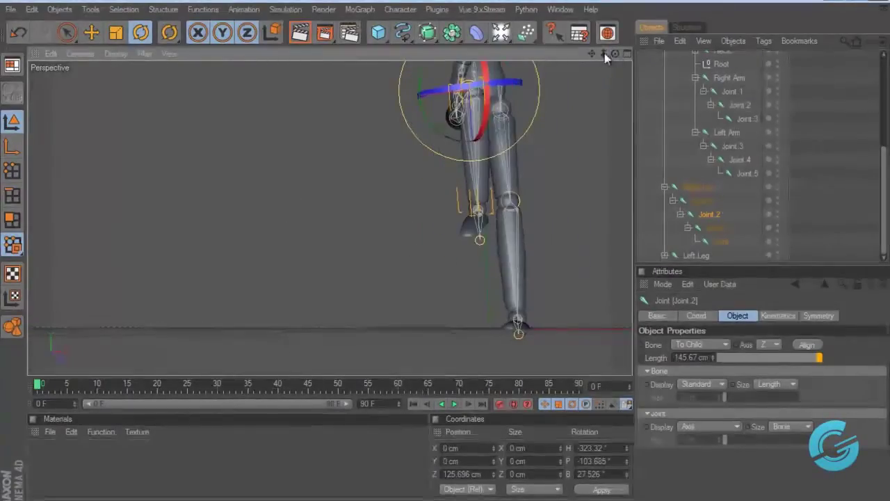
pyautogui.keyDown('alt'); pyautogui.moveTo(446, 250); pyautogui.dragTo(440, 294, button='middle'); pyautogui.keyUp('alt')
pyautogui.moveTo(440, 295); pyautogui.dragTo(397, 468)
pyautogui.scroll(-4, 505, 114)
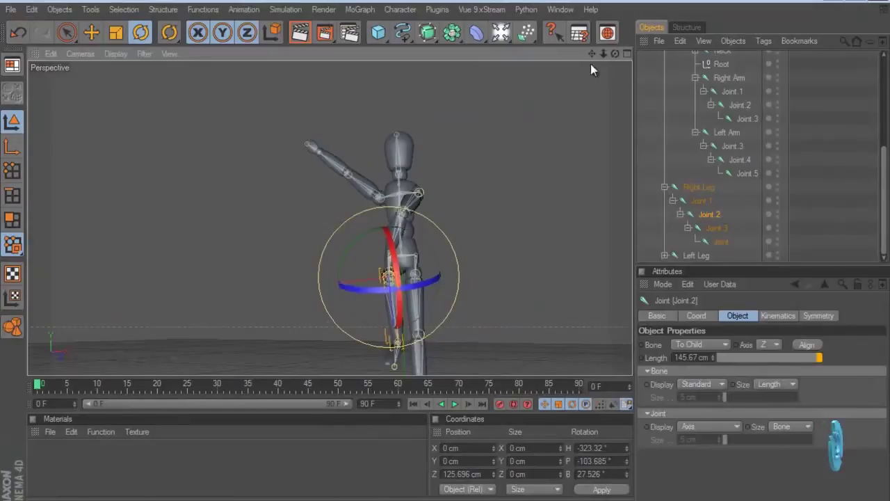
pyautogui.moveTo(614, 54); pyautogui.dragTo(427, 253)
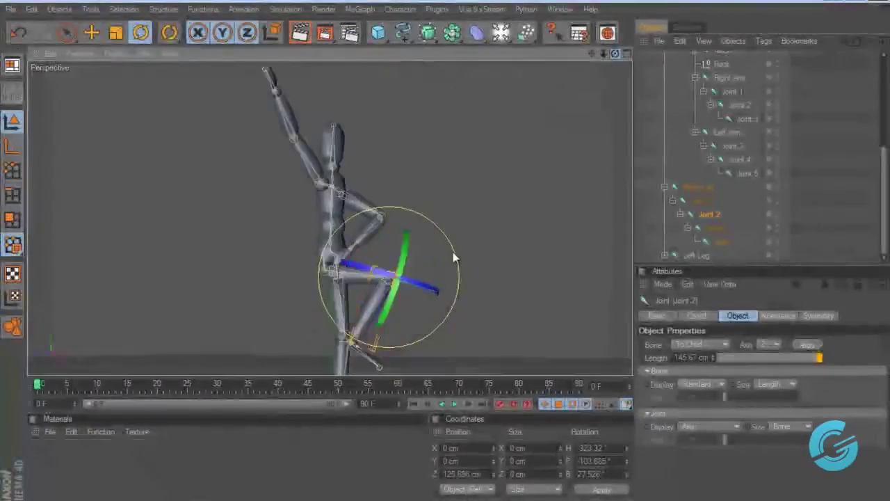
pyautogui.keyDown('alt'); pyautogui.moveTo(453, 252); pyautogui.dragTo(446, 250); pyautogui.keyUp('alt')
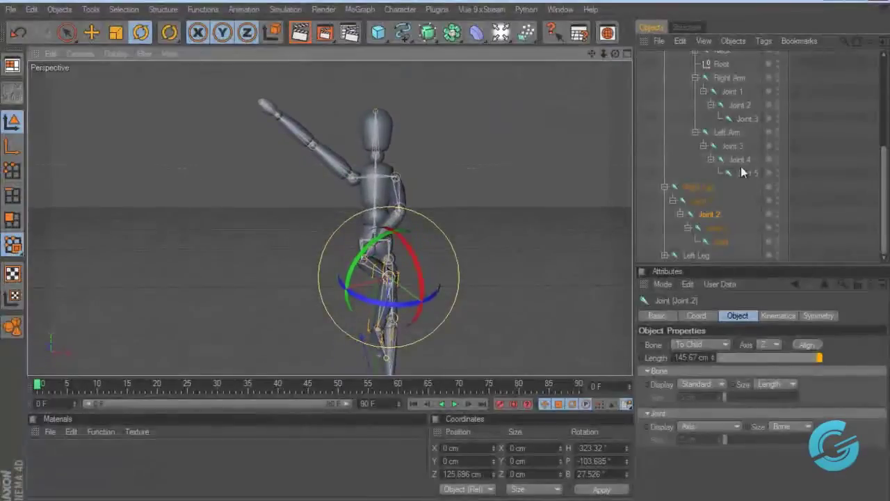
pyautogui.click(756, 139)
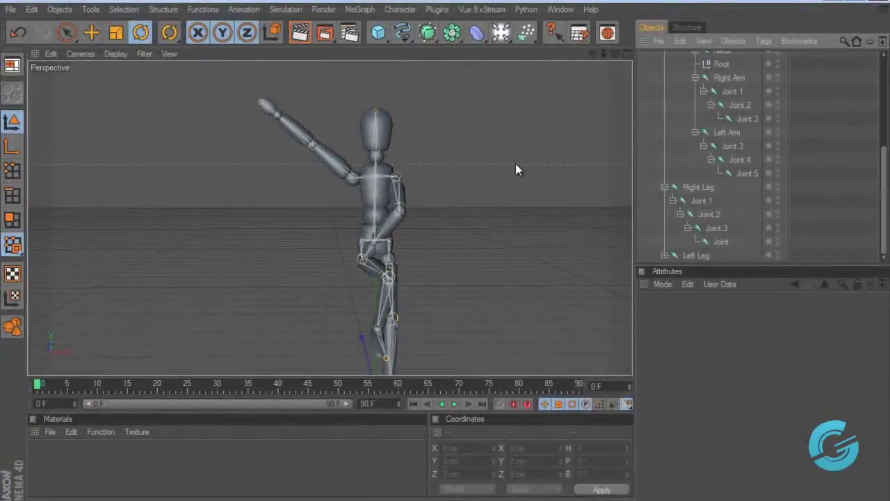
pyautogui.hotkey('ctrl', 'r')
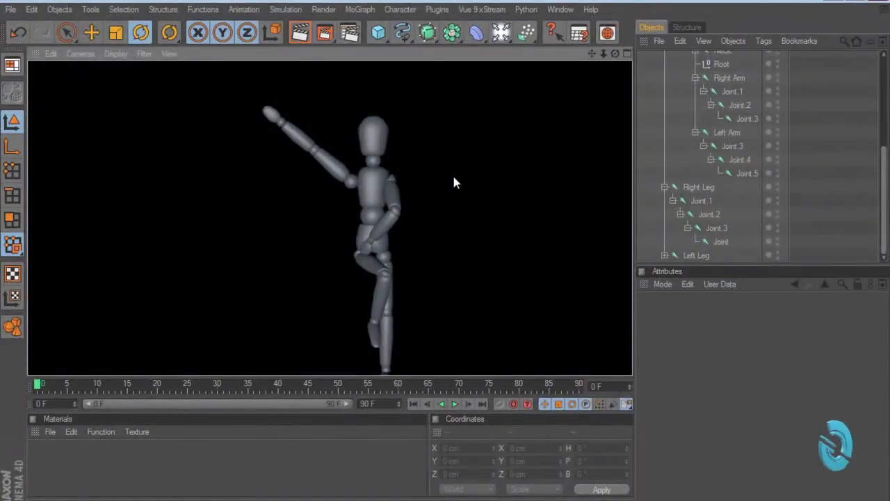
pyautogui.click(453, 178)
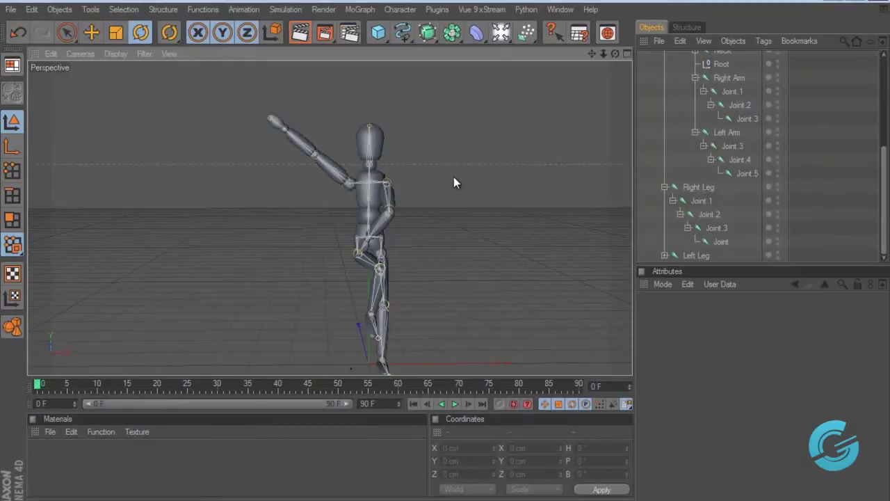
pyautogui.hotkey('ctrl', 'r')
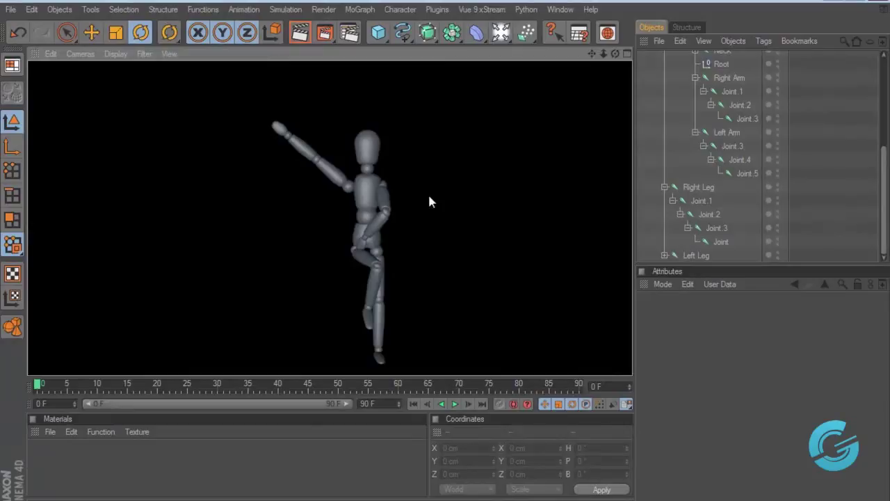
# Collapse the Main Joint hierarchy in the object list and clear the selection.
pyautogui.click(737, 175)
pyautogui.scroll(5, 730, 181)
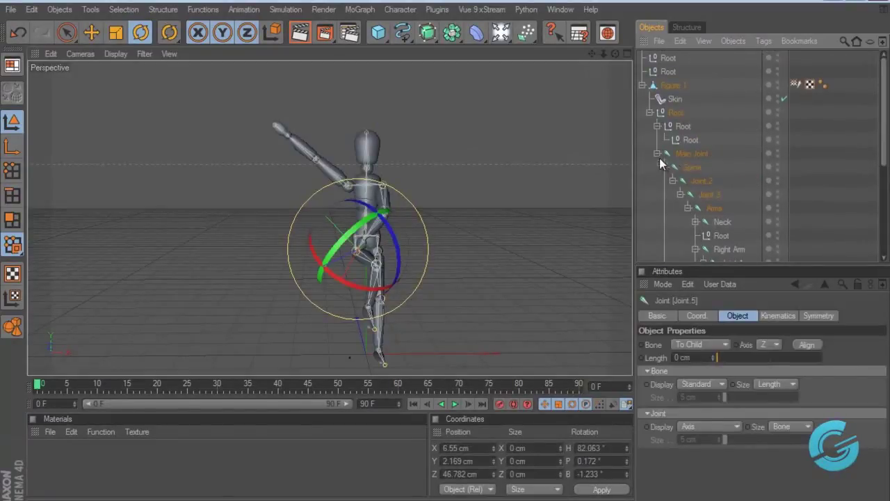
pyautogui.click(656, 154)
pyautogui.click(707, 185)
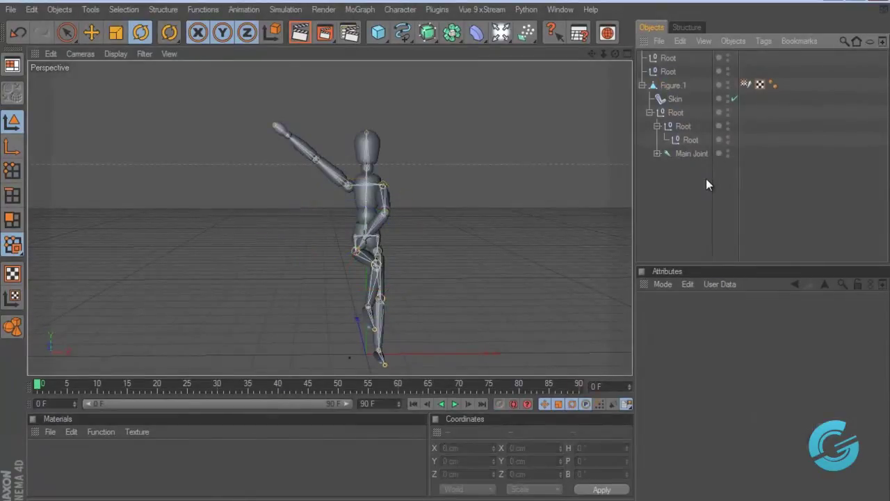